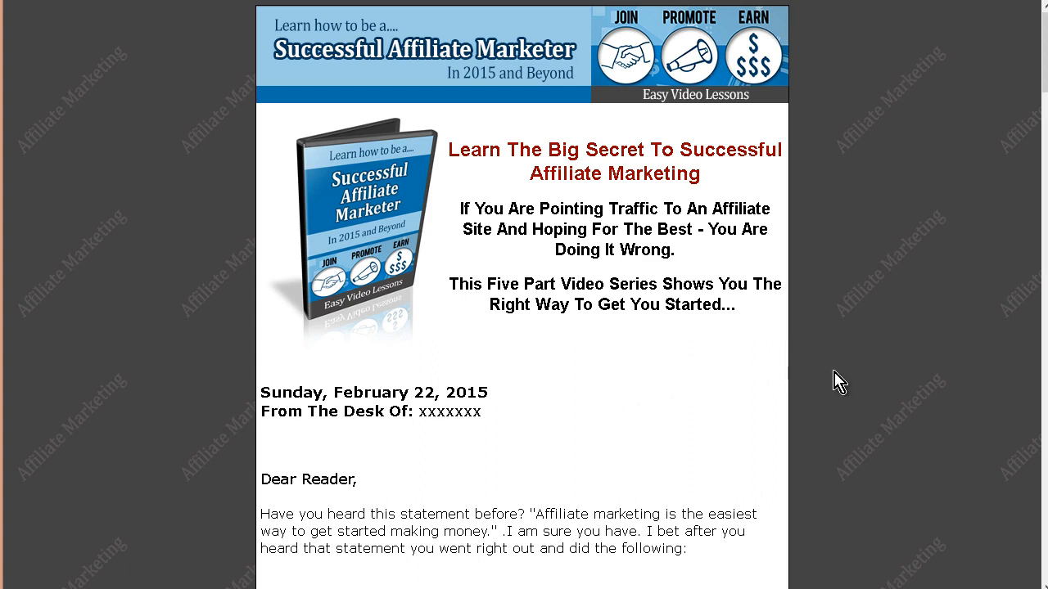
Look through the Successful Affiliate Marketer sales page from its headline to the closing postscript.
scroll(828, 383, "down", 7)
scroll(753, 383, "down", 15)
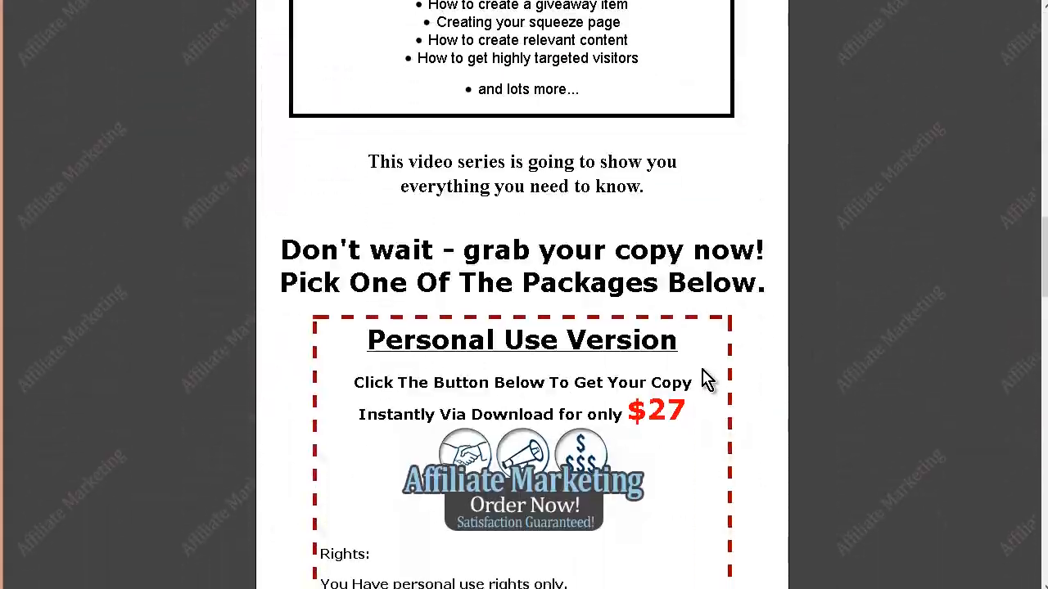
scroll(719, 390, "down", 5)
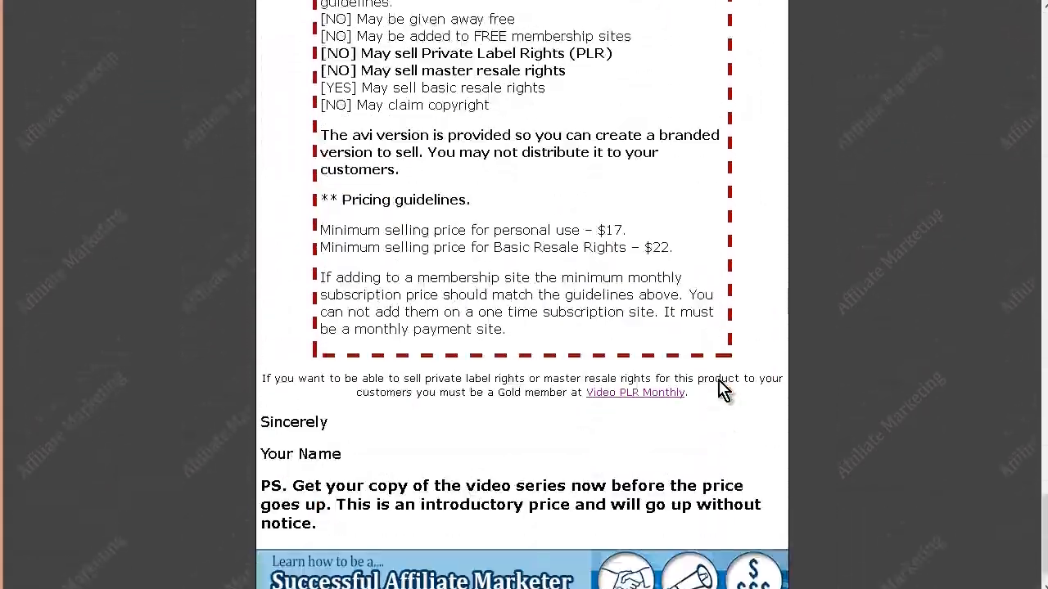
scroll(719, 393, "up", 15)
scroll(722, 401, "up", 6)
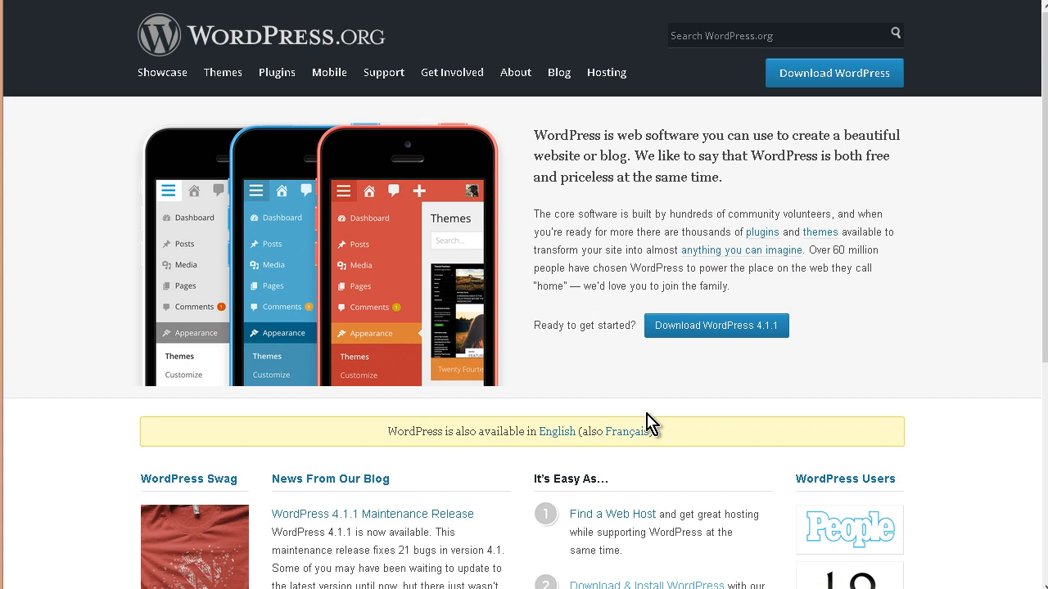
Download the WordPress 4.1.1 zip package from WordPress.org and save the file.
left_click(730, 325)
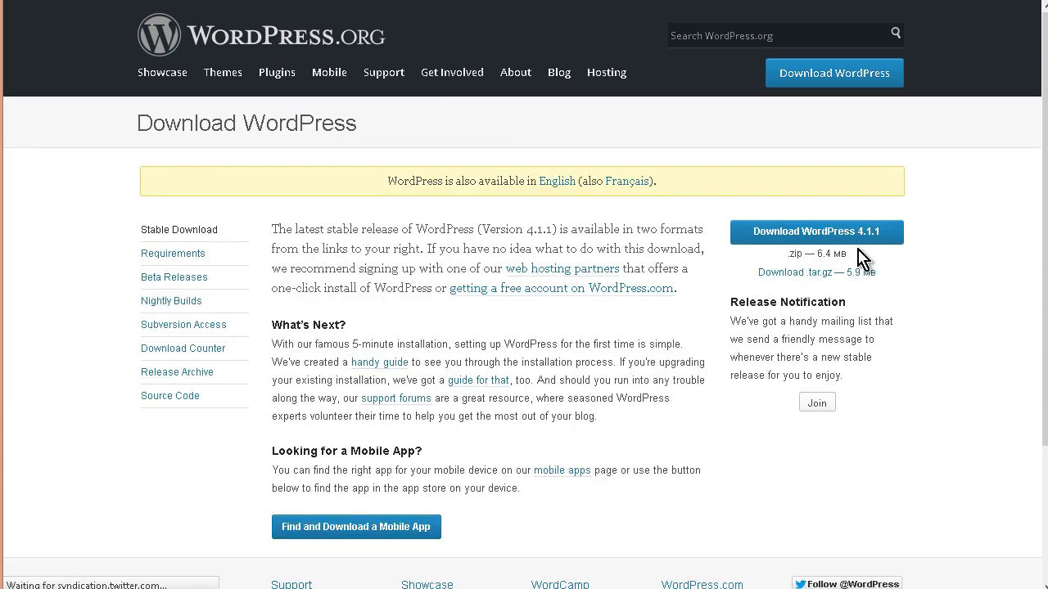
left_click(859, 233)
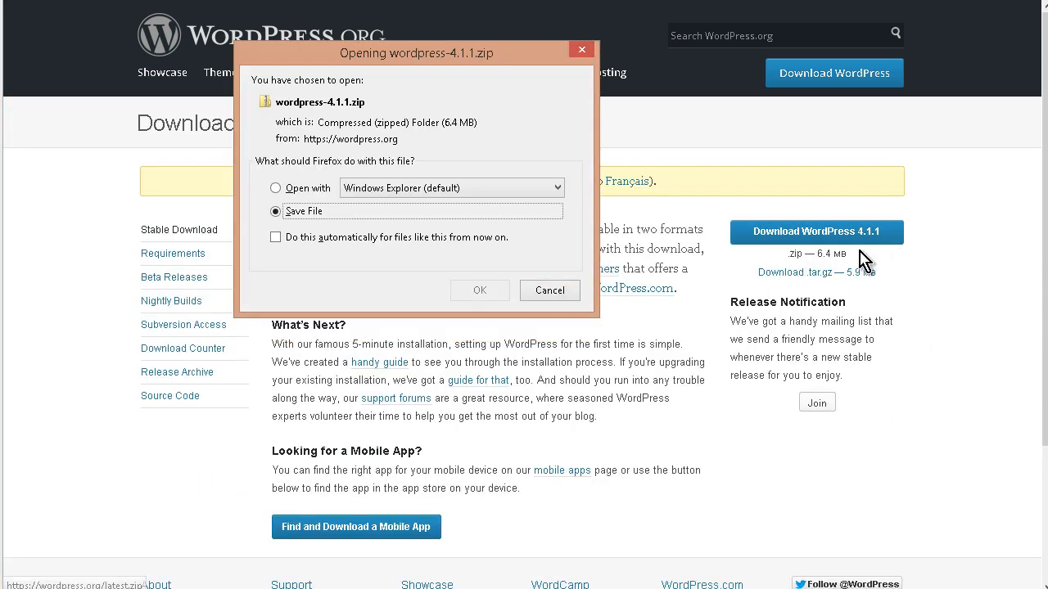
left_click(471, 290)
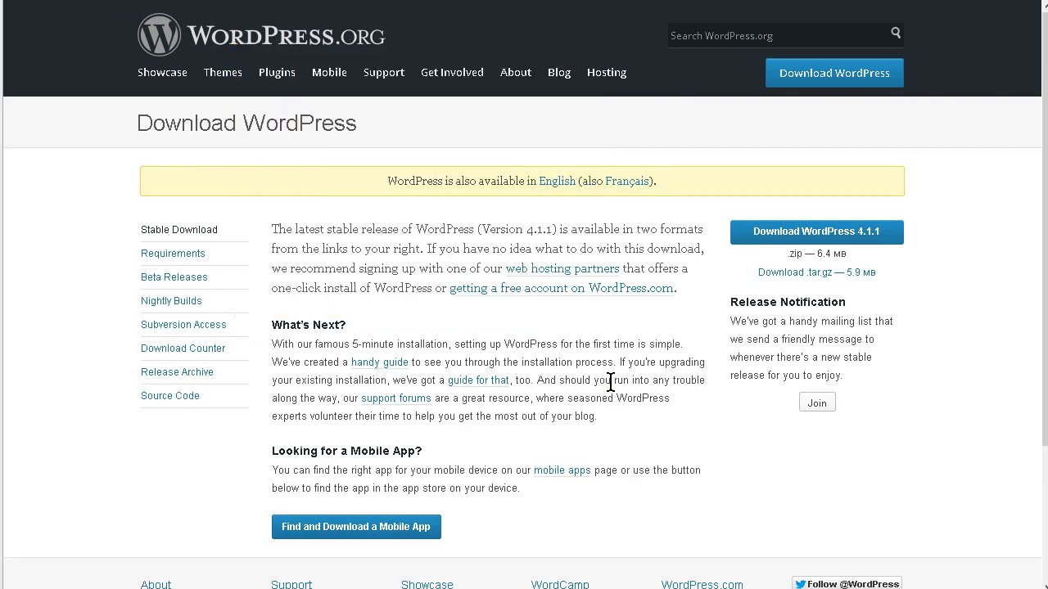
In File Explorer, extract wordpress-4.1.1.zip from the convert folder into a wordpress-4.1.1 subfolder using 7-Zip.
key("alt+Tab")
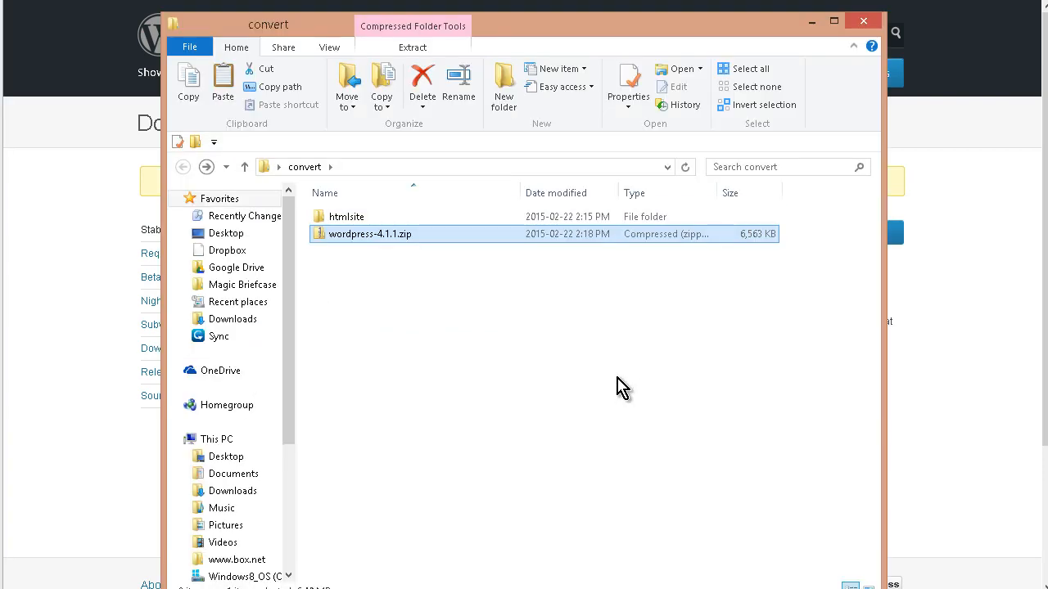
left_click(434, 307)
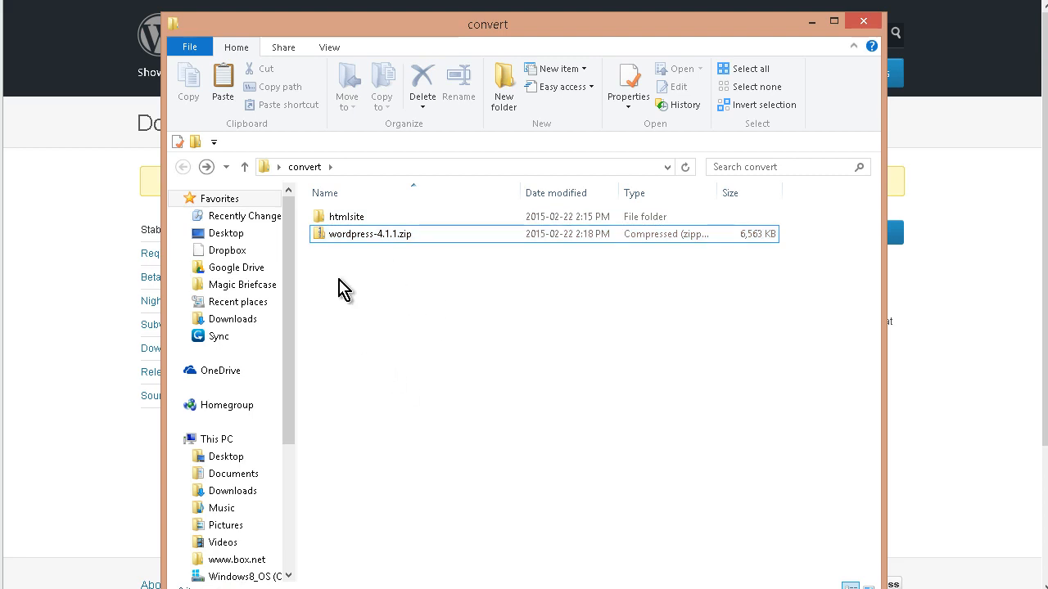
left_click(437, 216)
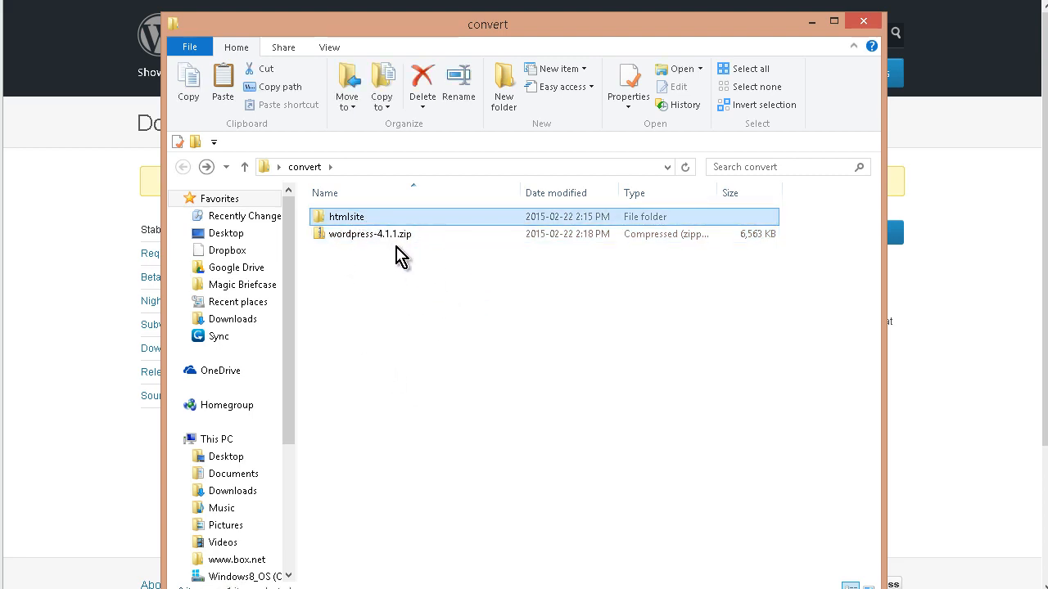
left_click(387, 237)
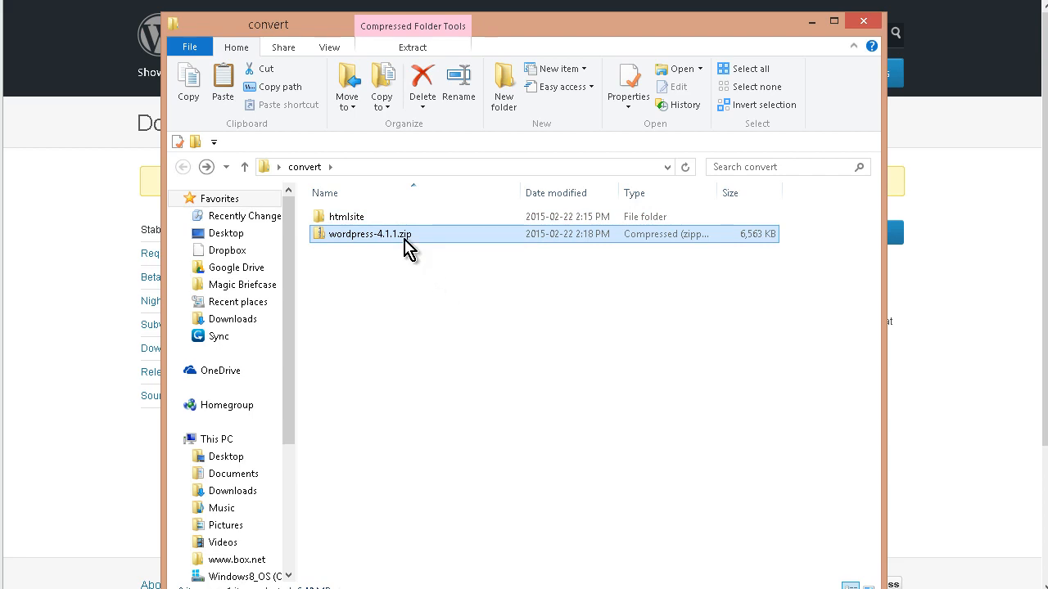
right_click(401, 240)
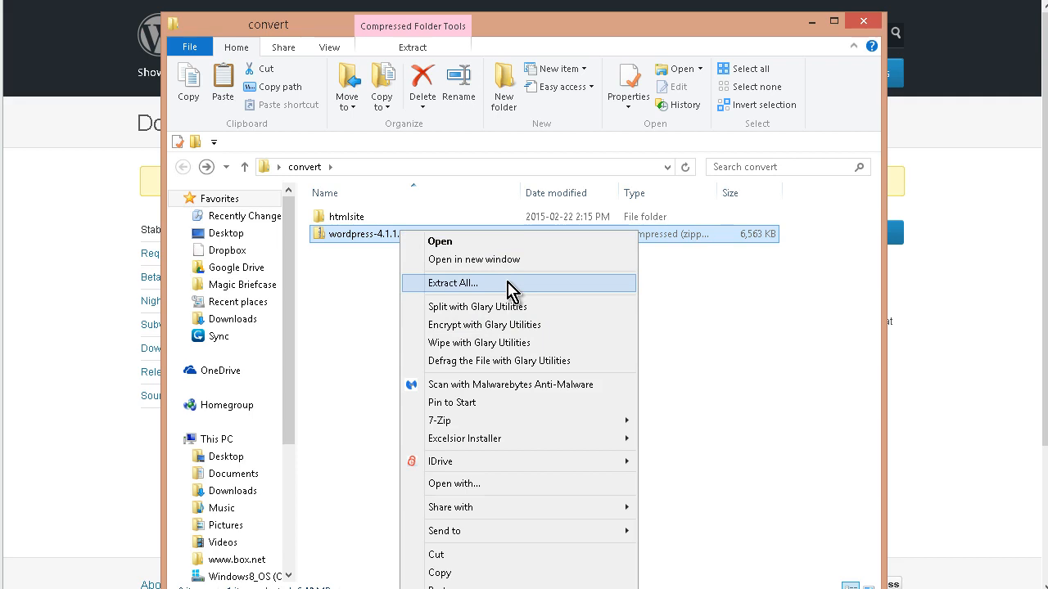
mouse_move(505, 426)
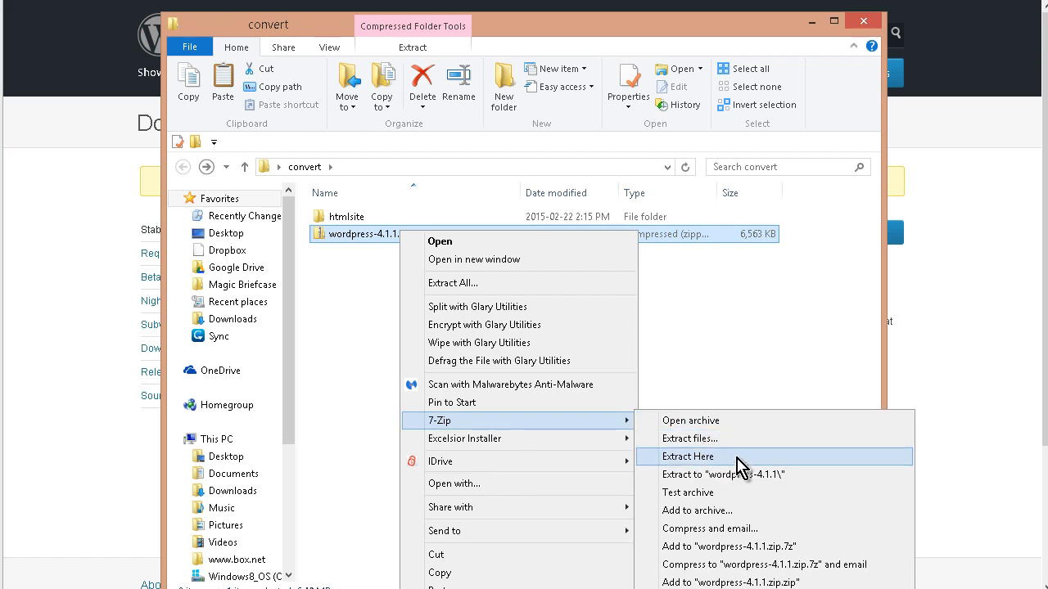
left_click(737, 443)
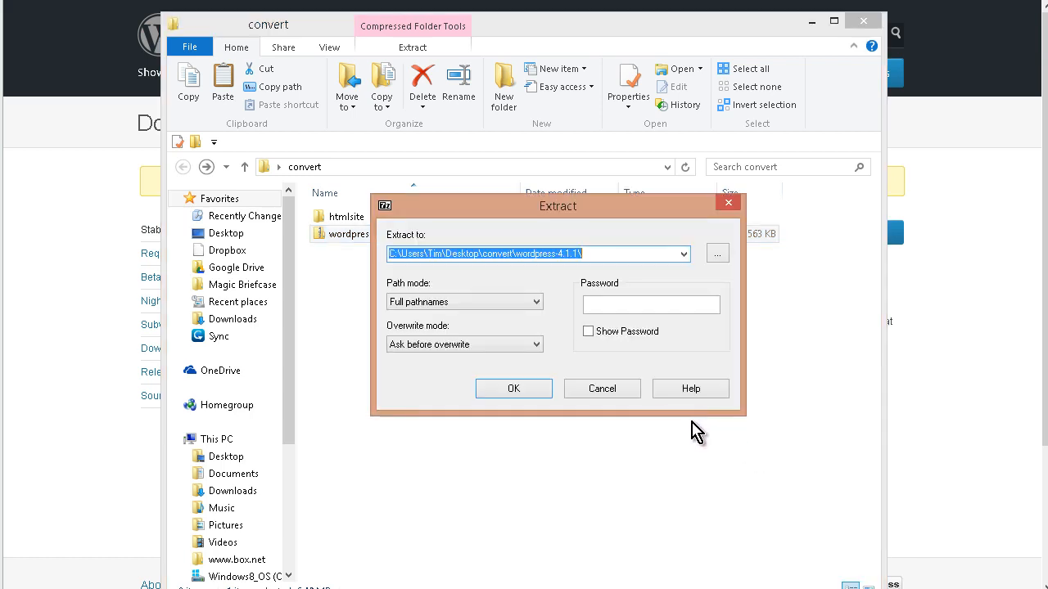
left_click(503, 389)
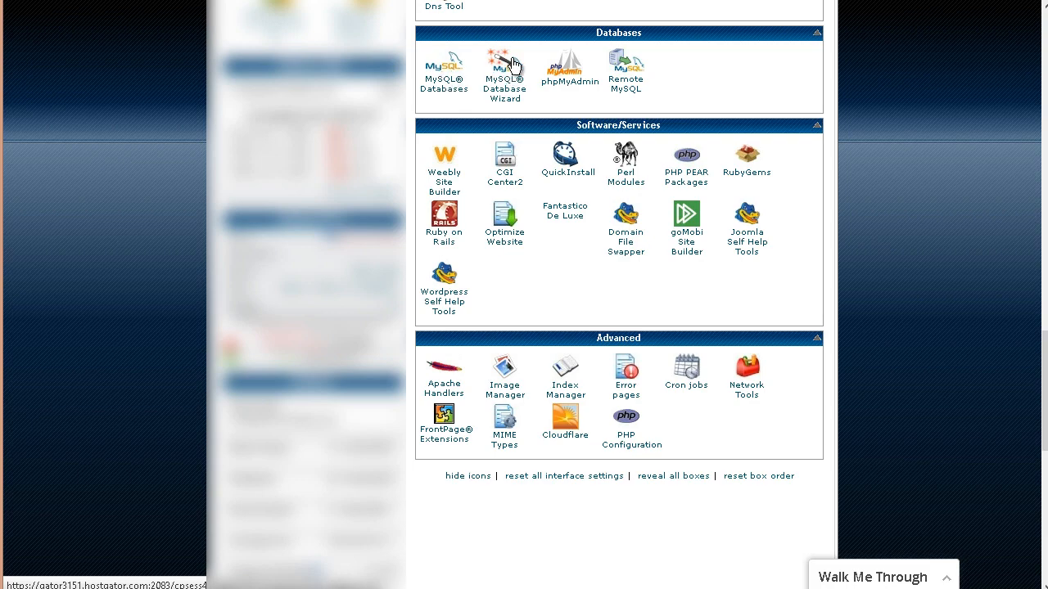
Create a new database named mysite with the MySQL Database Wizard in the HostGator control panel.
left_click(571, 182)
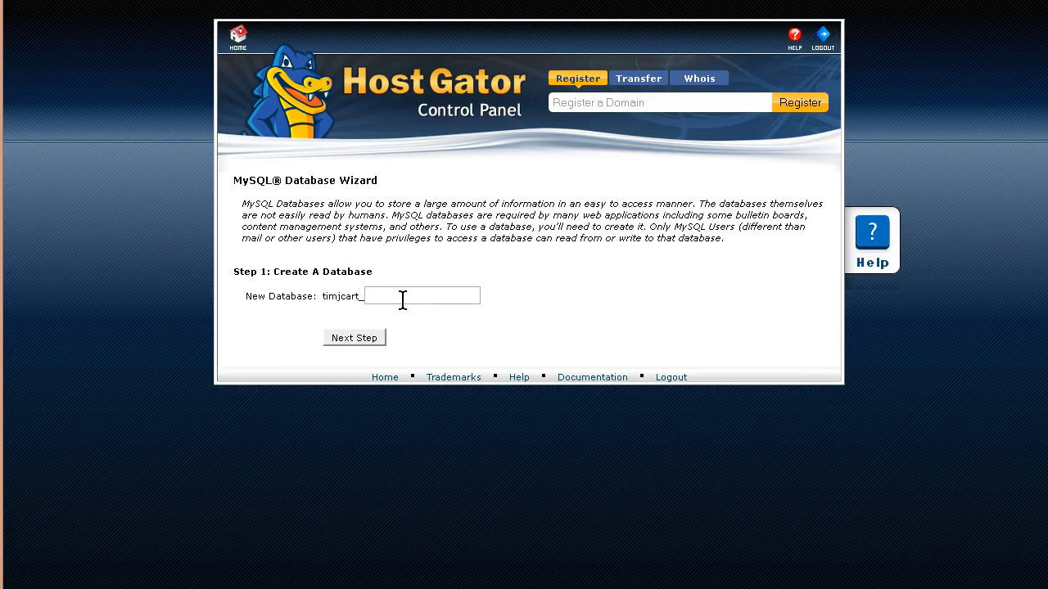
left_click(405, 297)
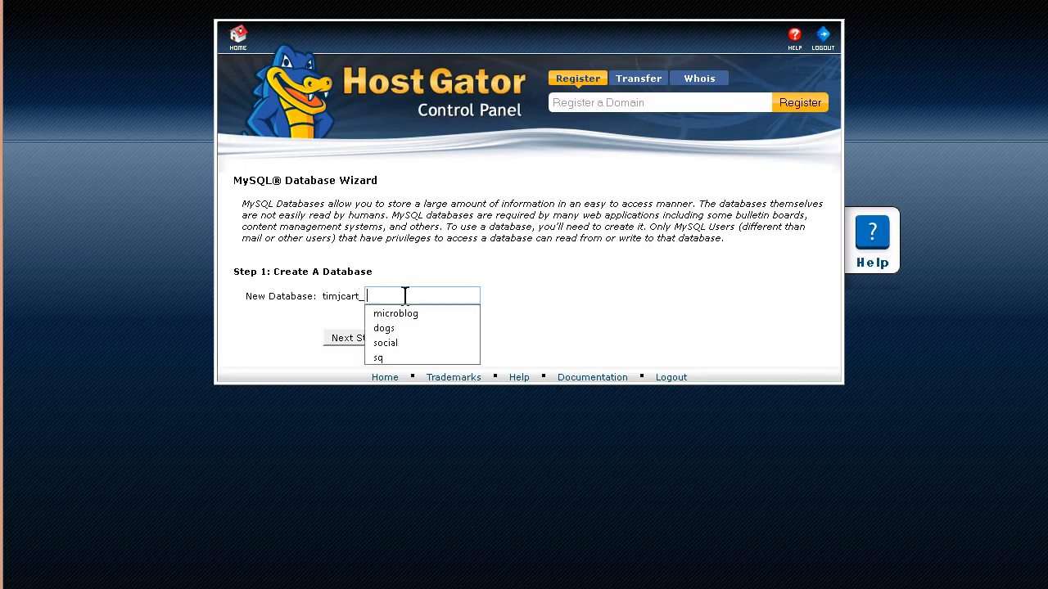
left_click(405, 295)
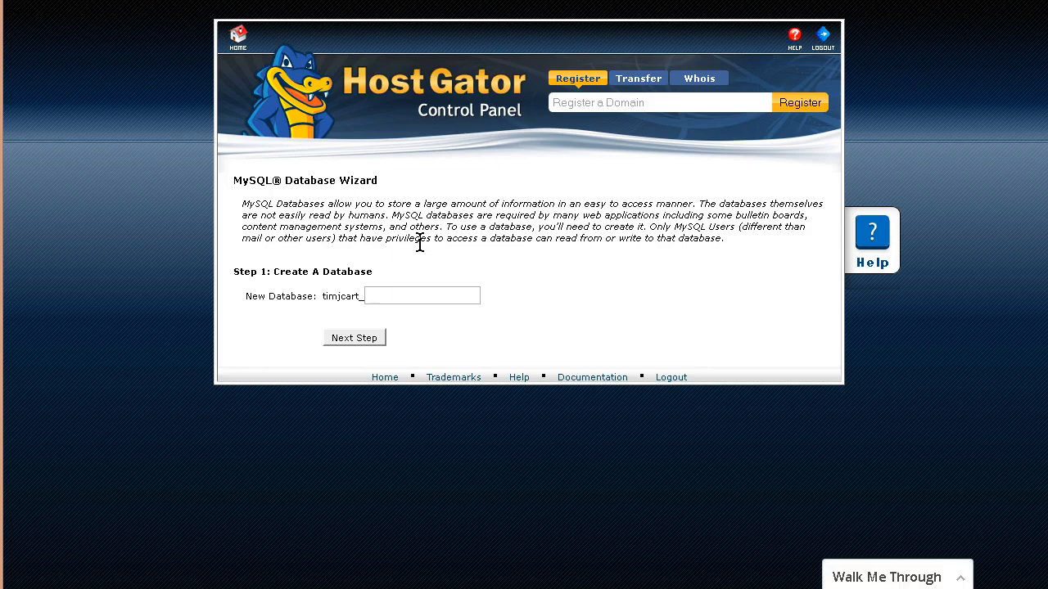
type("mysite")
left_click(348, 340)
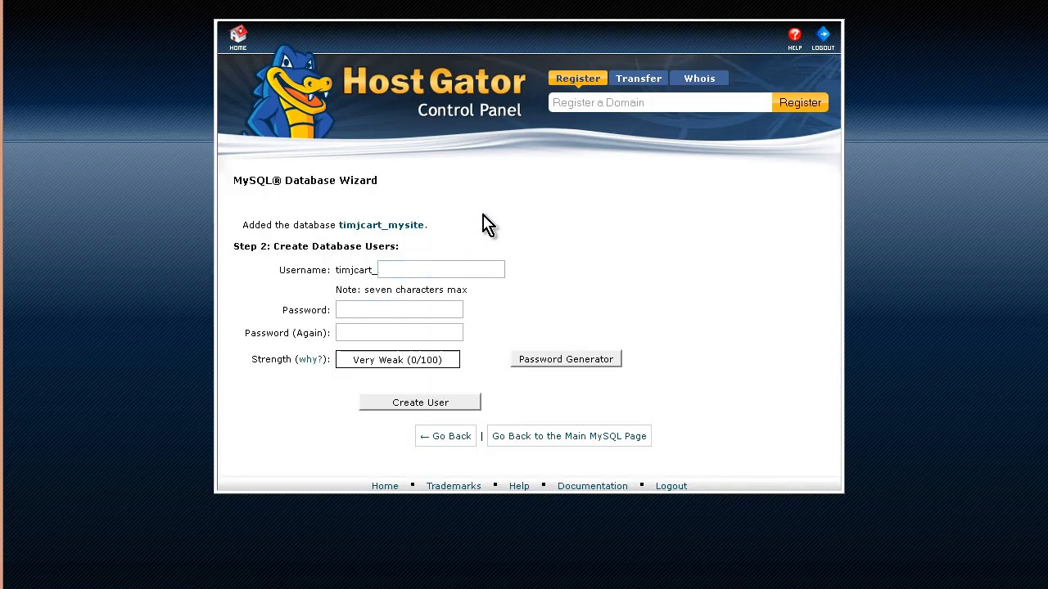
Create the database user mysite with a generated password, copying that password to the clipboard before using it.
type("mysite")
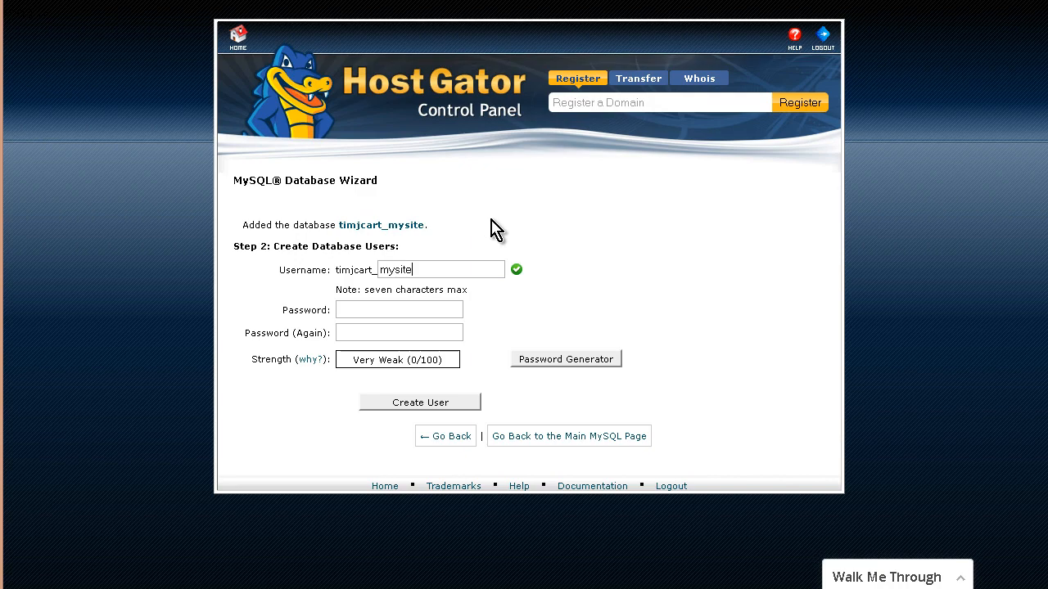
key("Tab")
left_click(573, 367)
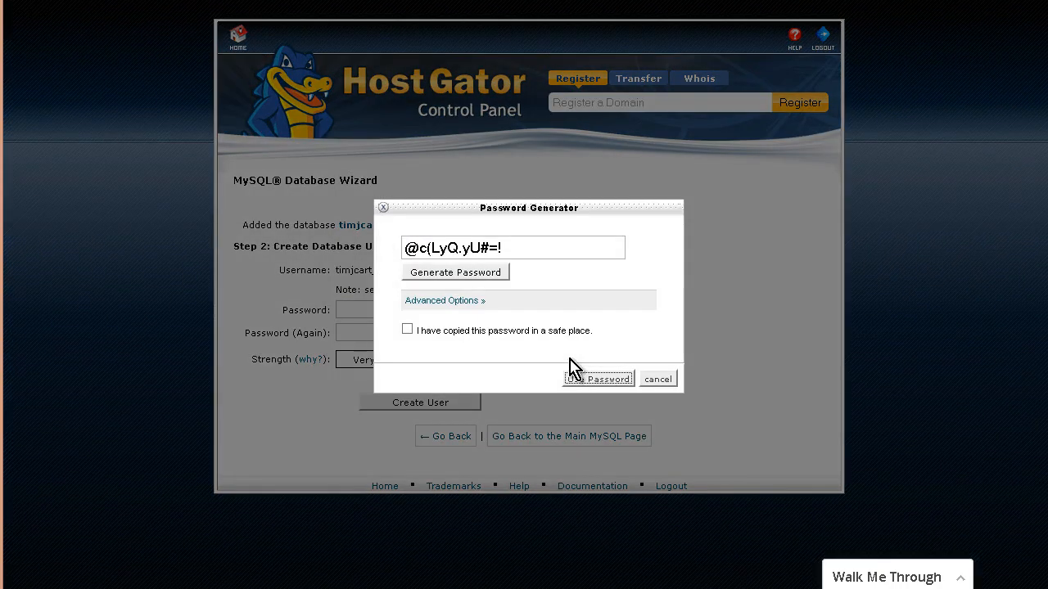
left_click_drag(517, 248, 404, 247)
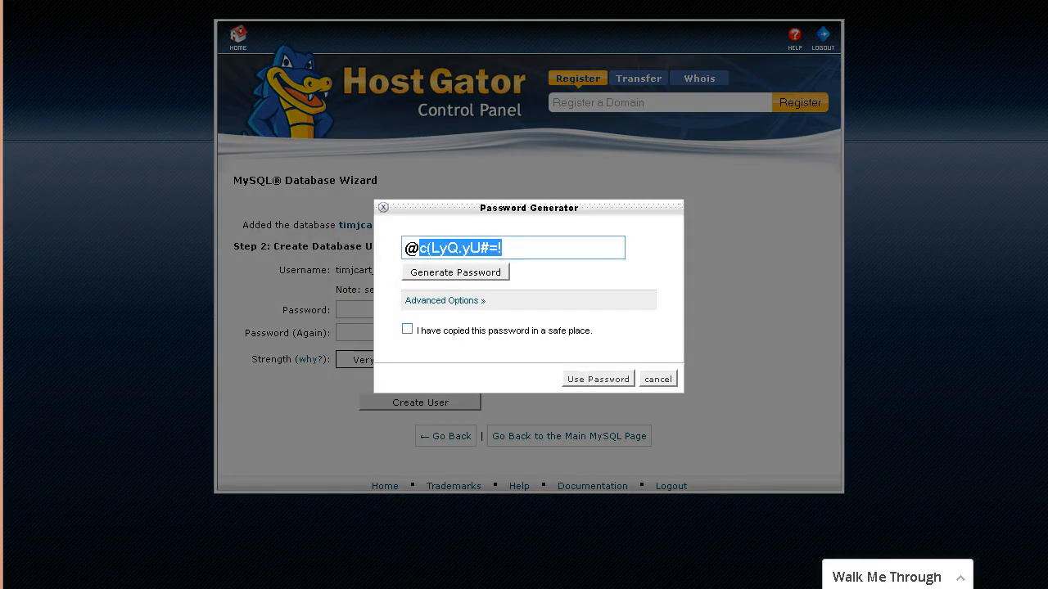
right_click(453, 245)
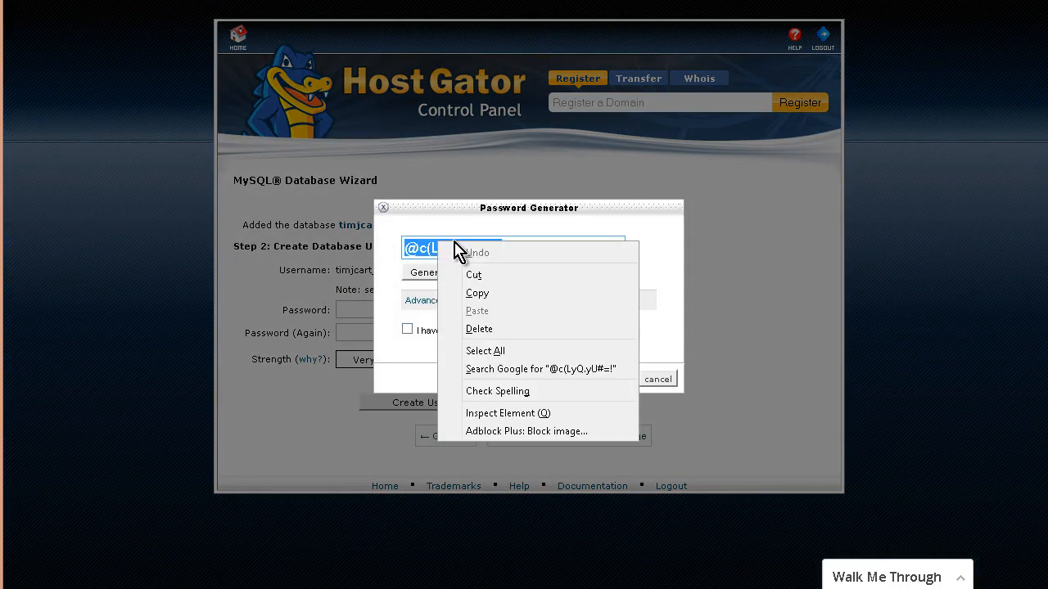
left_click(496, 294)
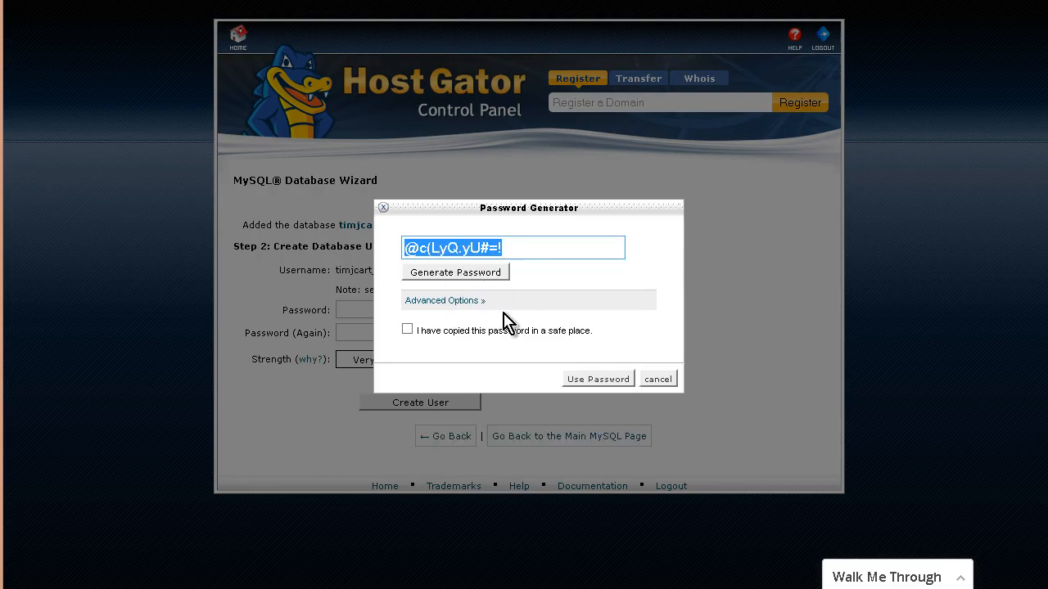
left_click(407, 330)
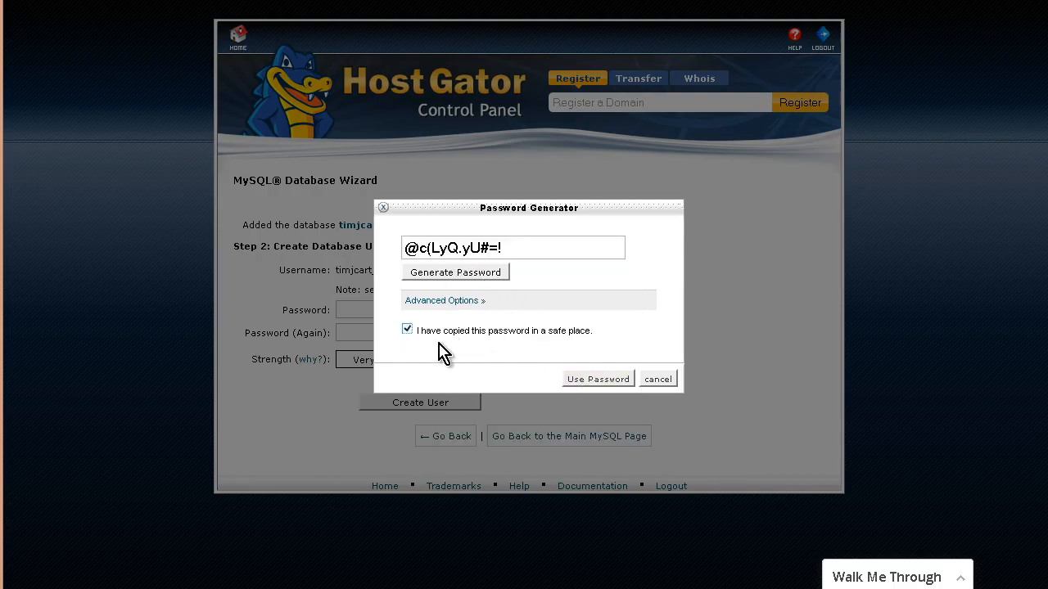
left_click(596, 381)
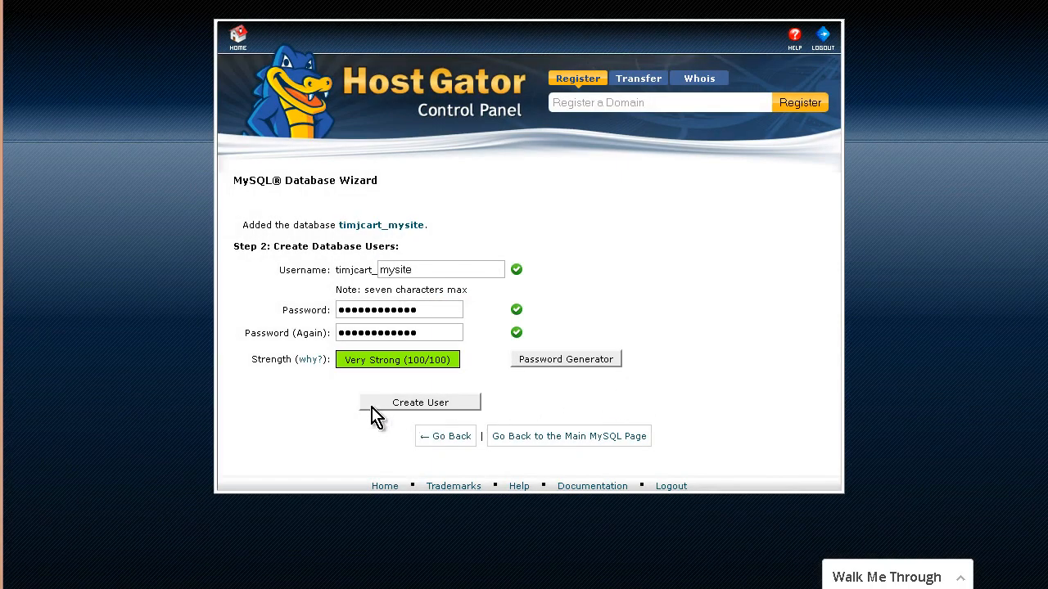
left_click(419, 401)
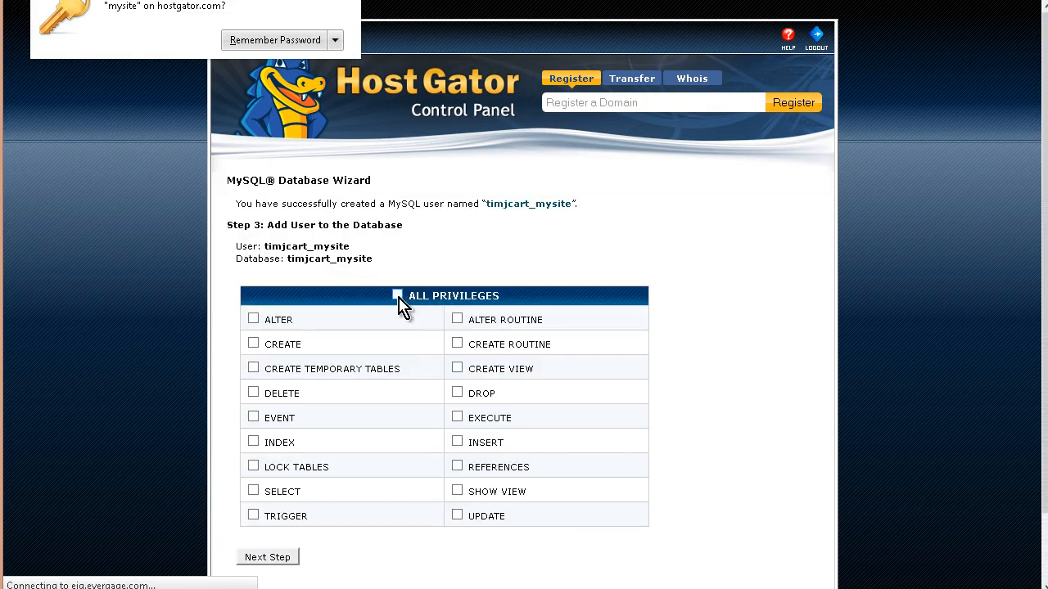
Grant the new user all privileges on the database and submit the assignment.
left_click(398, 296)
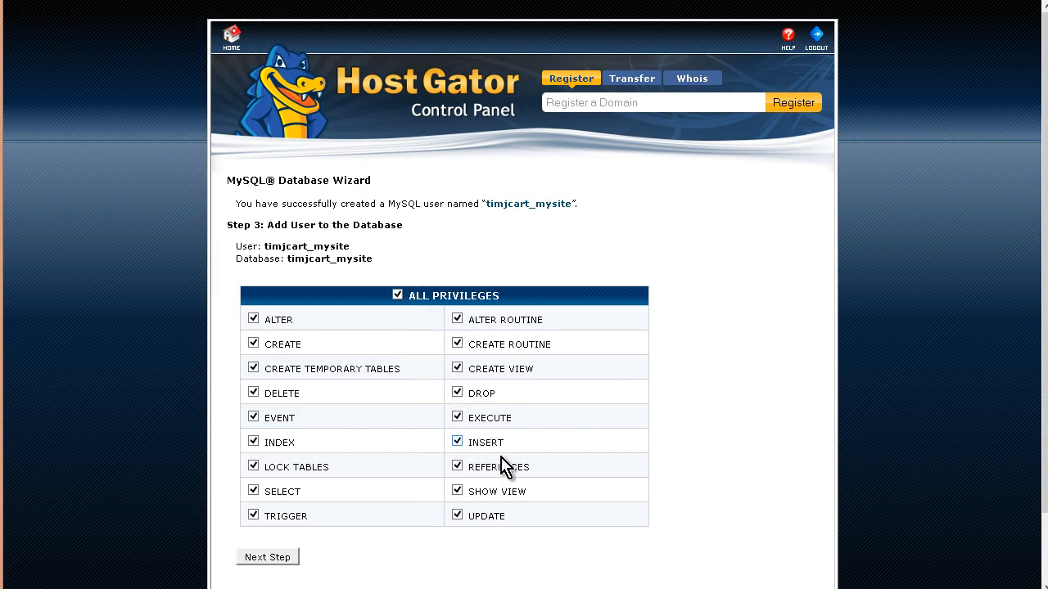
scroll(491, 483, "down", 2)
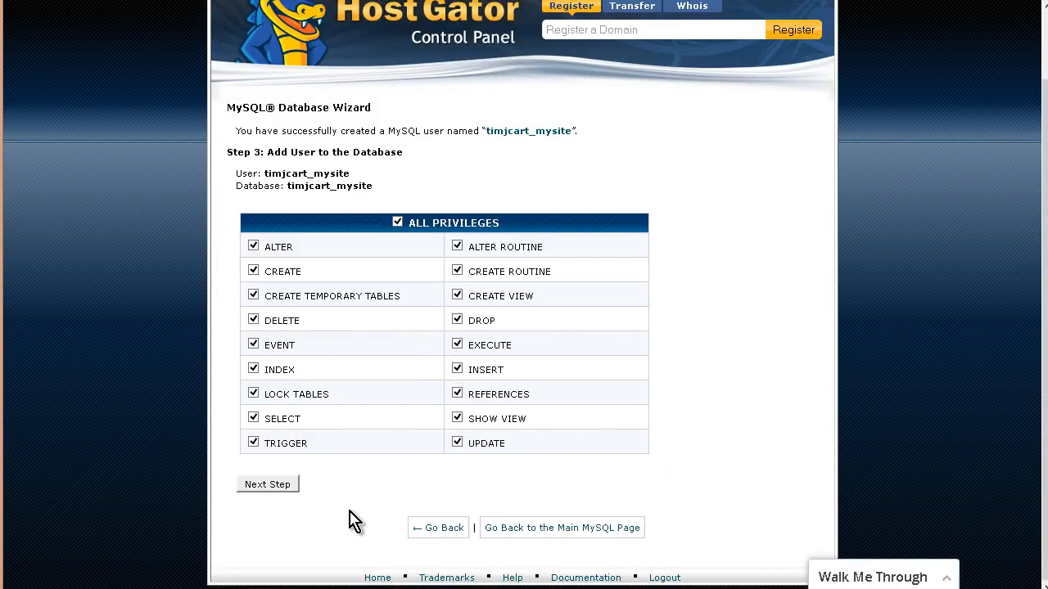
left_click(291, 484)
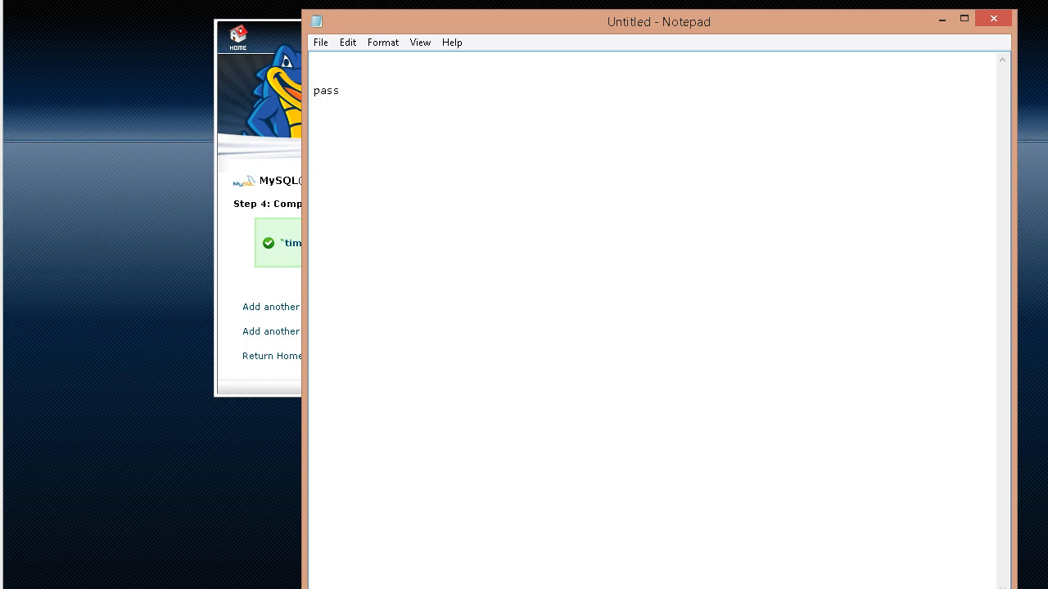
Record the database password after the pass label in Notepad and paste the wizard's confirmation line with the user and database names above it.
key("Tab")
key("ctrl+v")
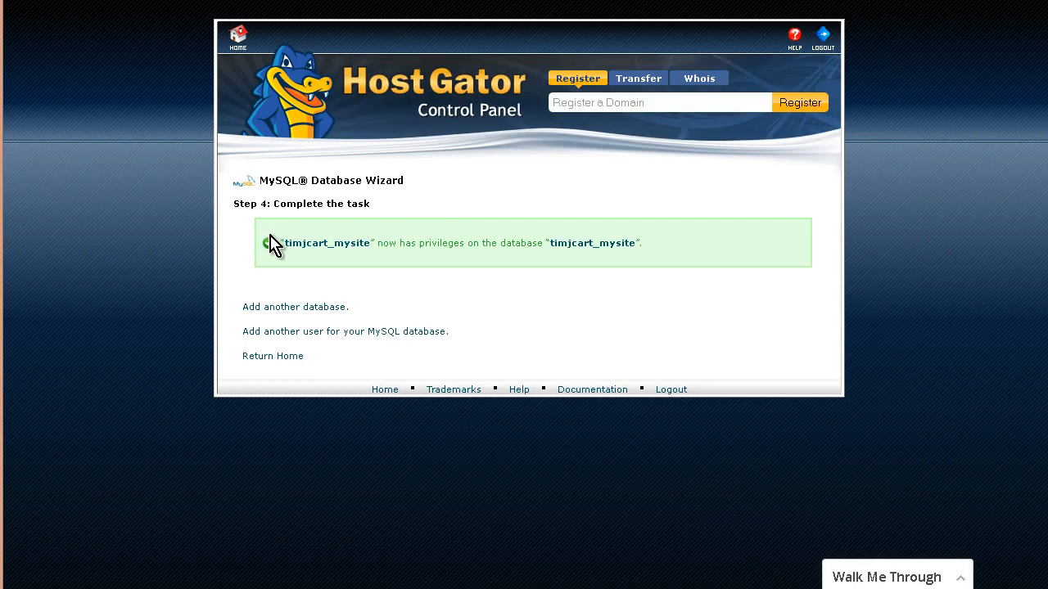
left_click_drag(284, 243, 673, 246)
right_click(565, 243)
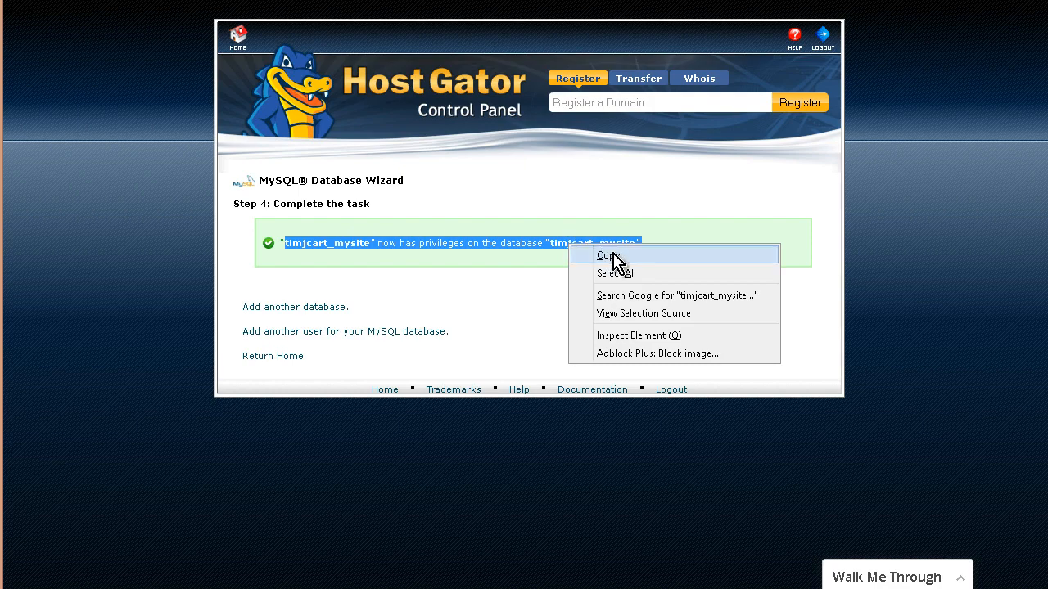
left_click(614, 254)
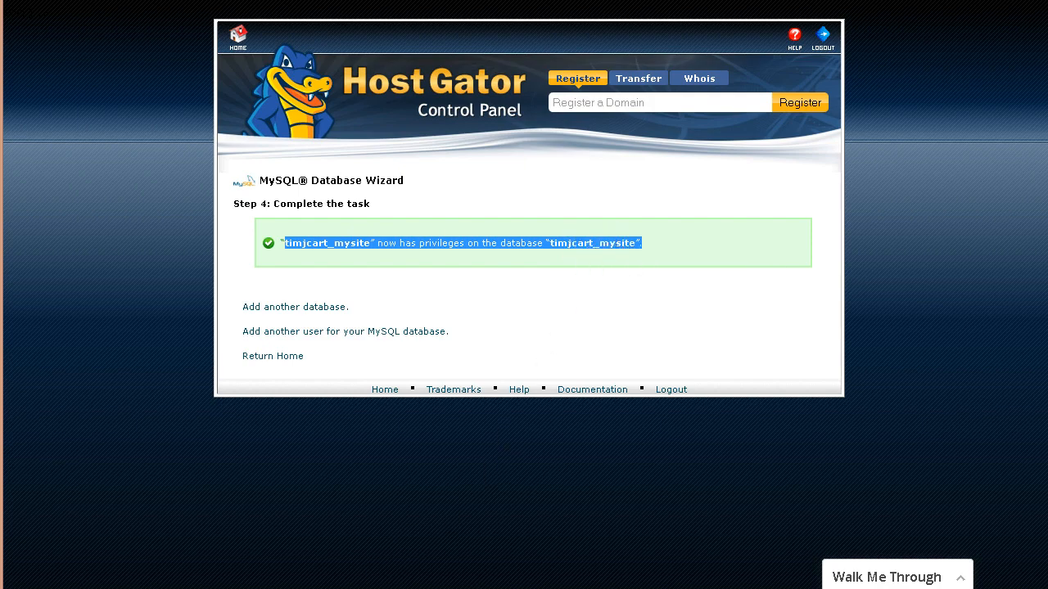
left_click(417, 588)
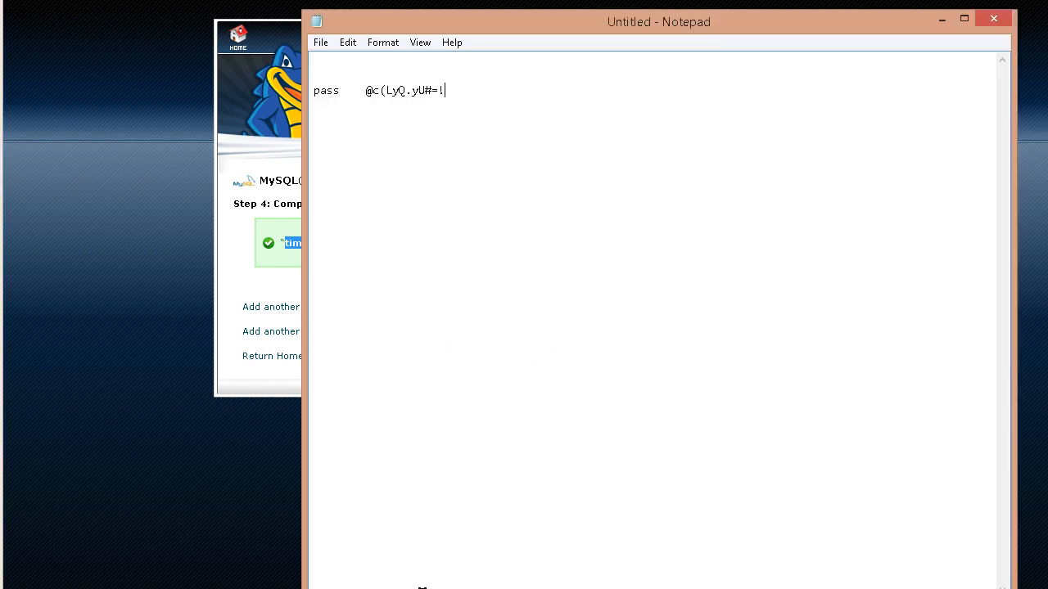
left_click(334, 66)
key("ctrl+v")
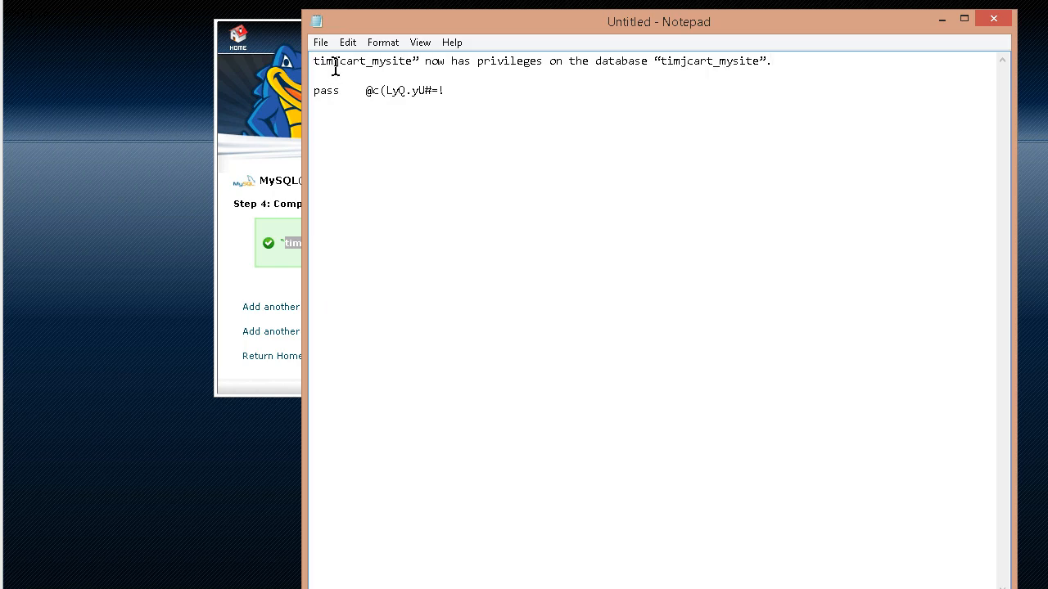
left_click(939, 21)
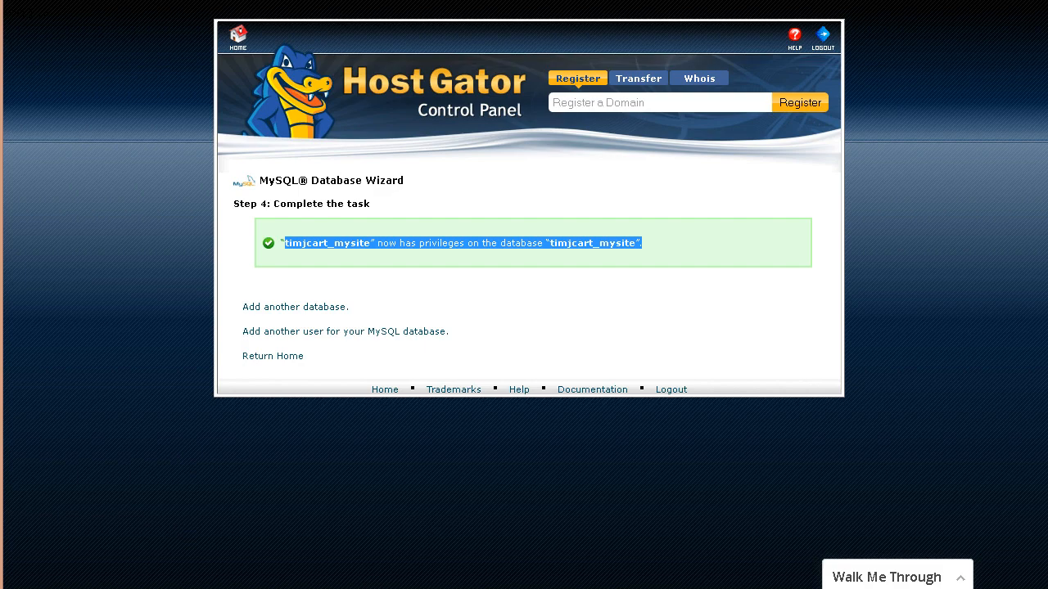
Locate the extracted wordpress-4.1.1 folder inside the convert folder in File Explorer.
left_click(49, 587)
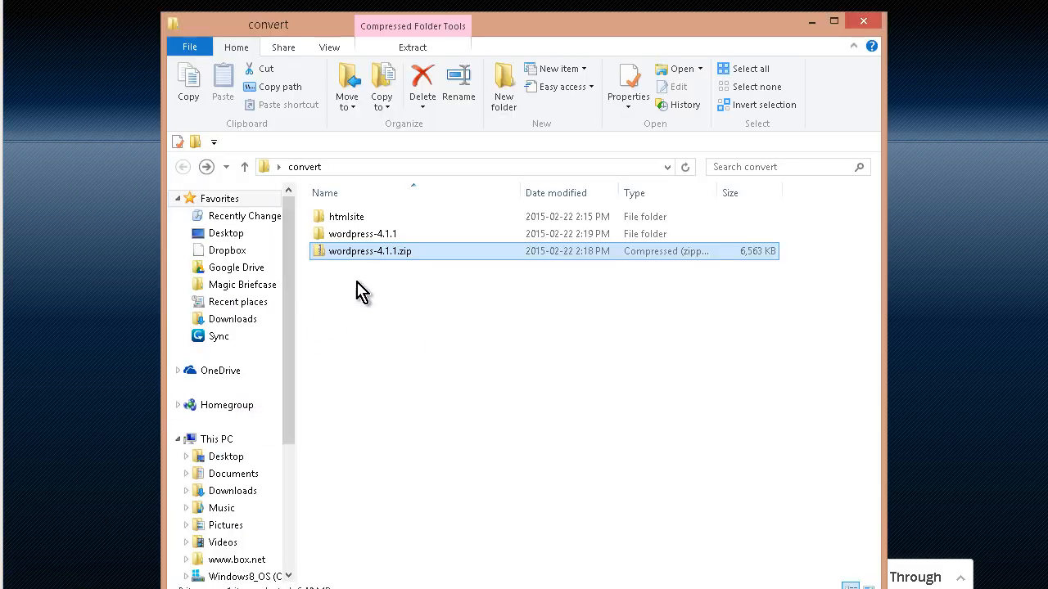
left_click(370, 238)
left_click(442, 311)
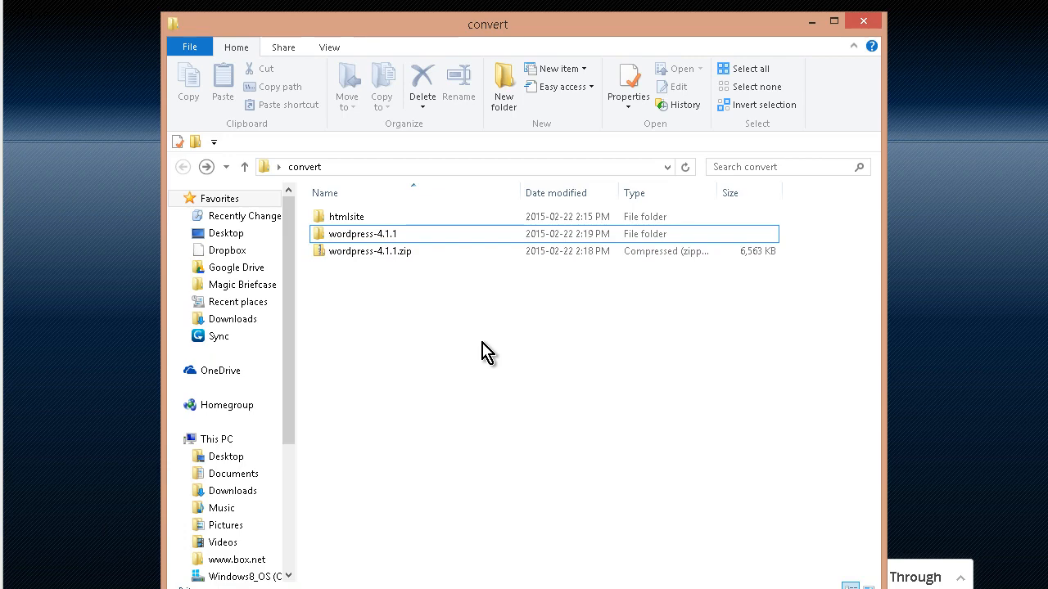
left_click(398, 239)
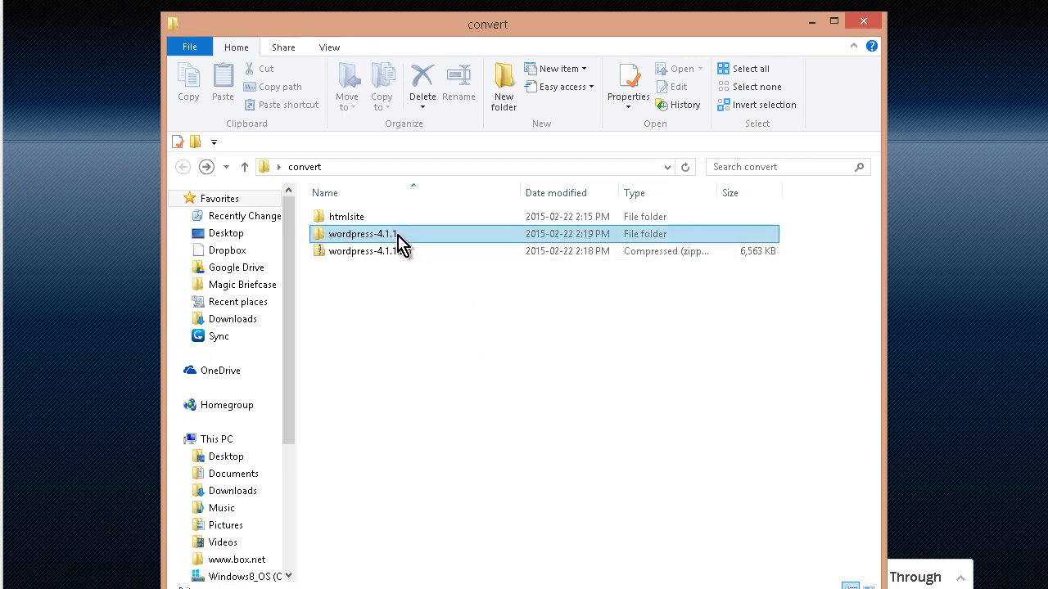
left_click(445, 407)
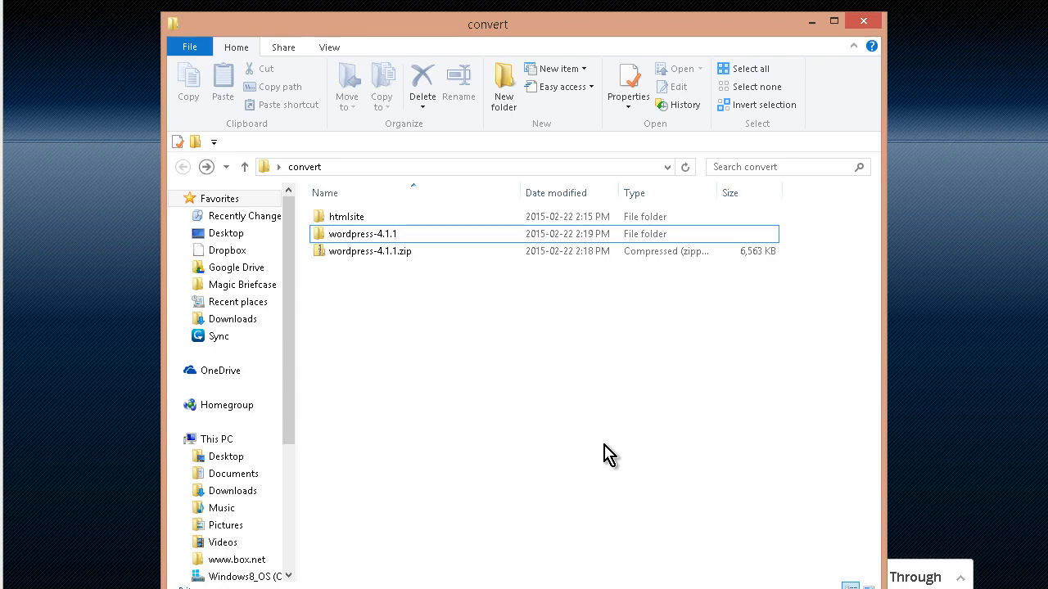
Switch to FileZilla and connect to the hosting server, with the convert folder as the local site.
key("alt+Tab")
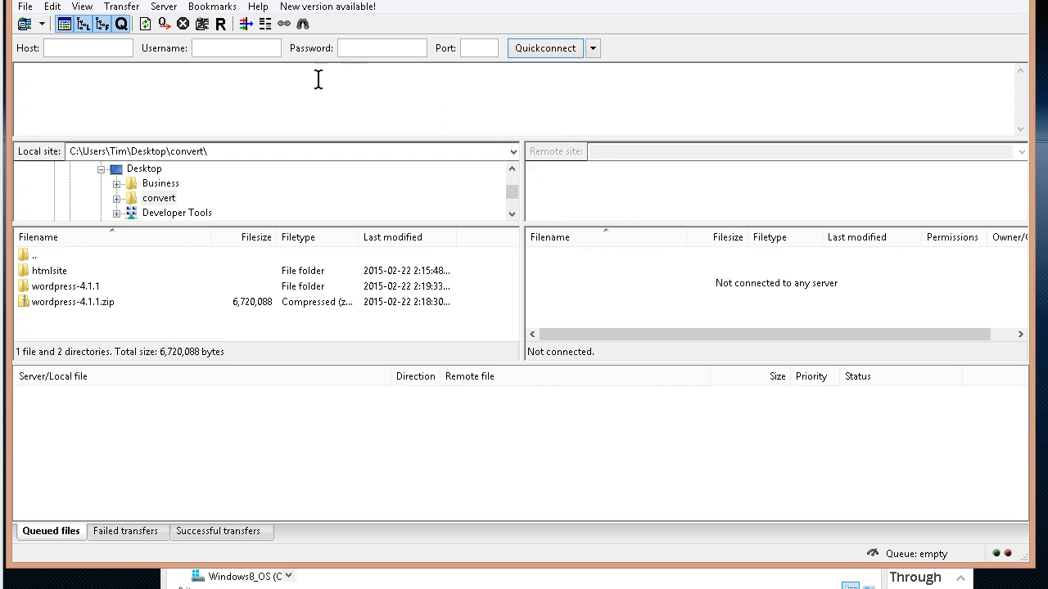
mouse_move(61, 45)
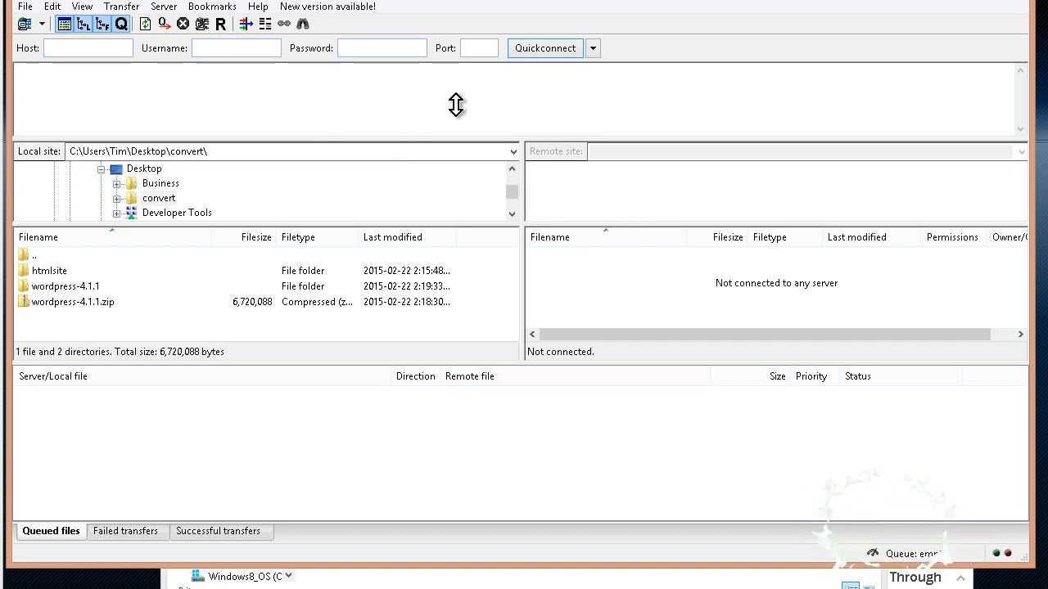
left_click(25, 6)
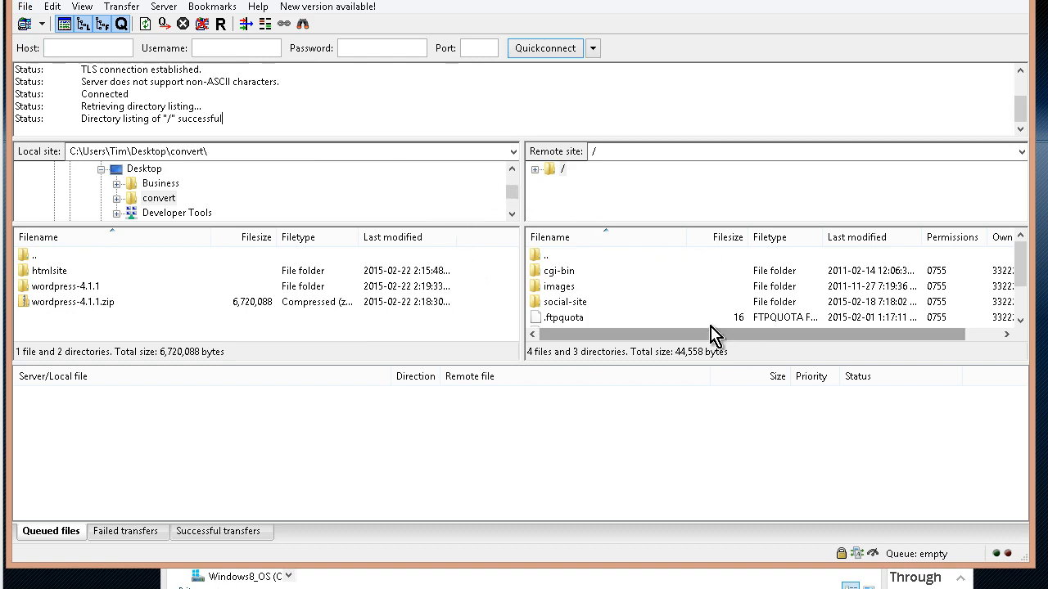
Create a directory named mysite in the root of the remote server and open it.
left_click(553, 256)
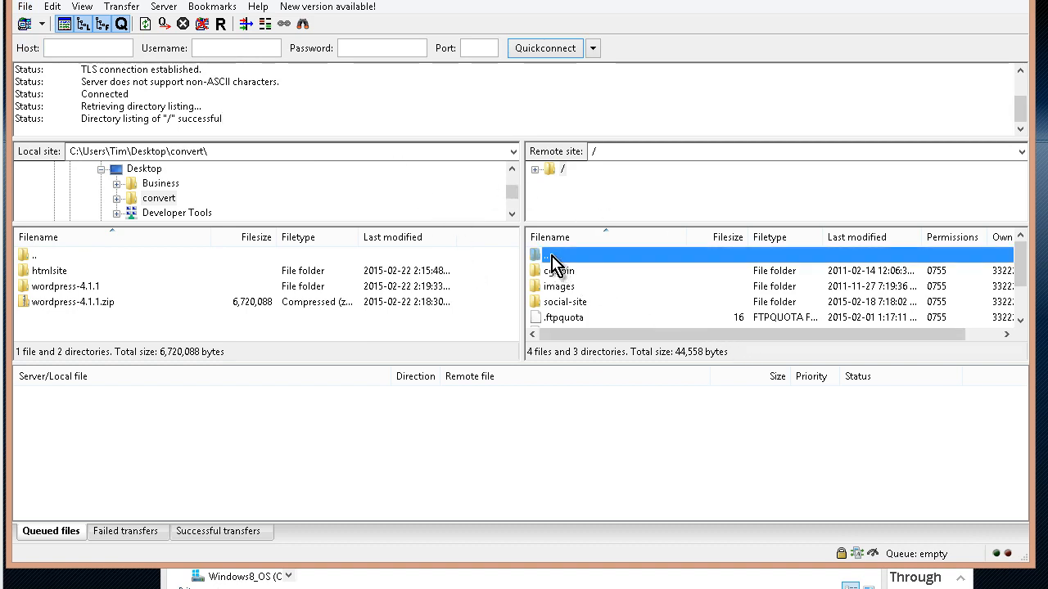
right_click(553, 265)
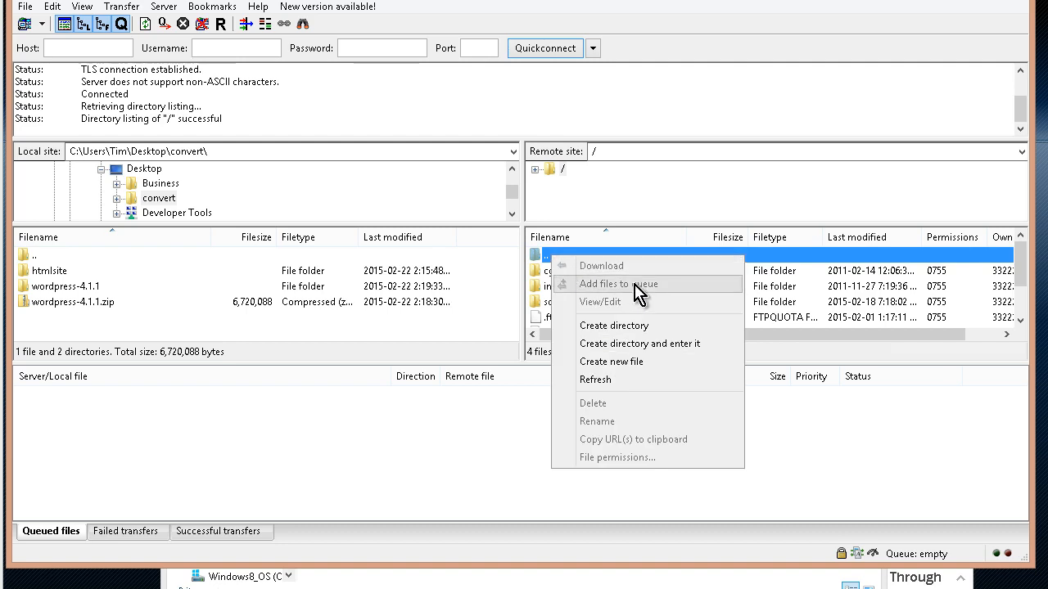
left_click(644, 326)
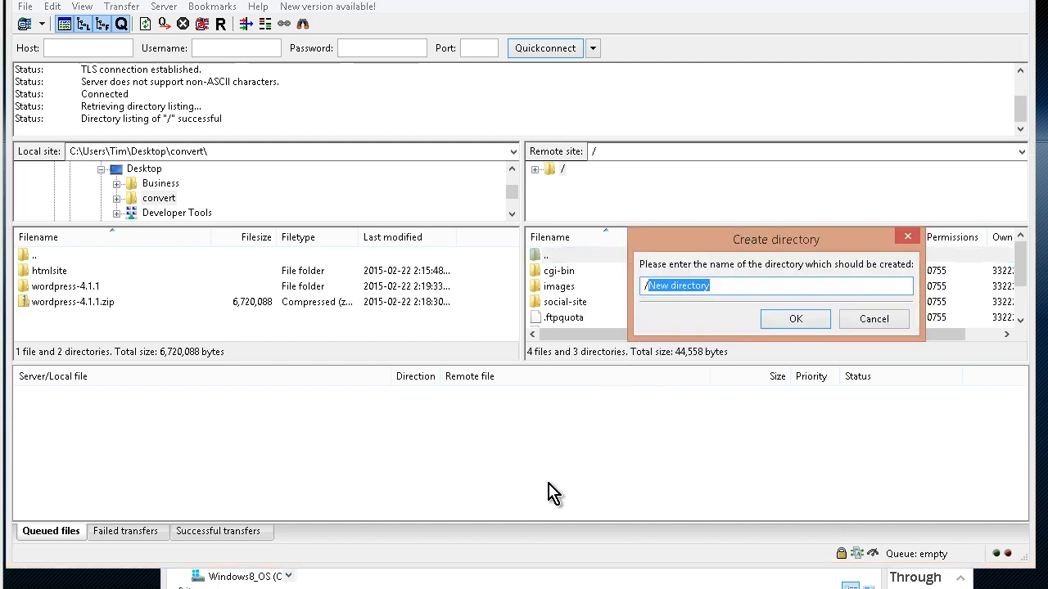
type("mysite")
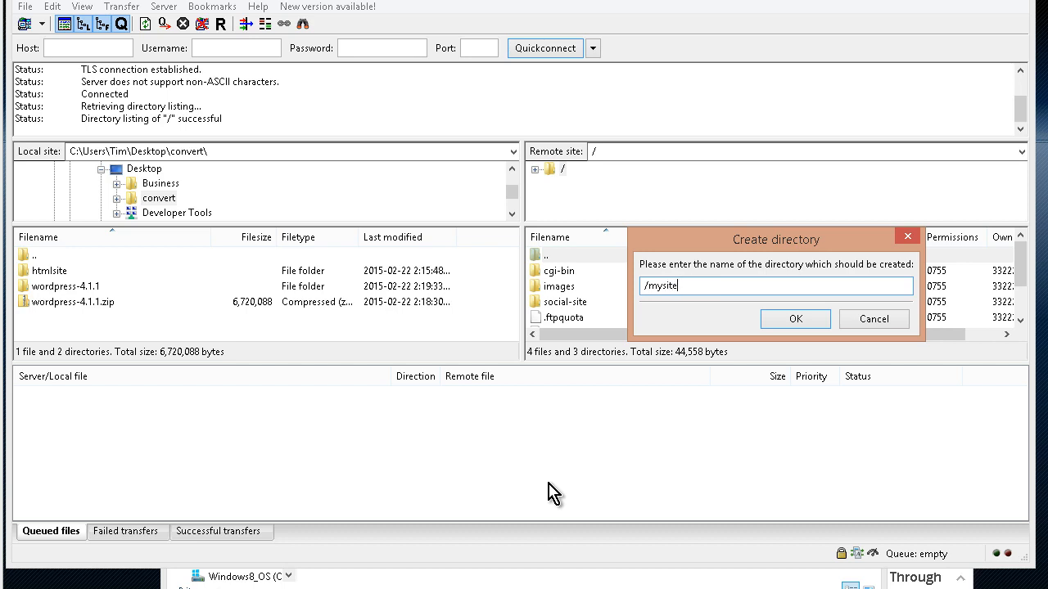
key("Return")
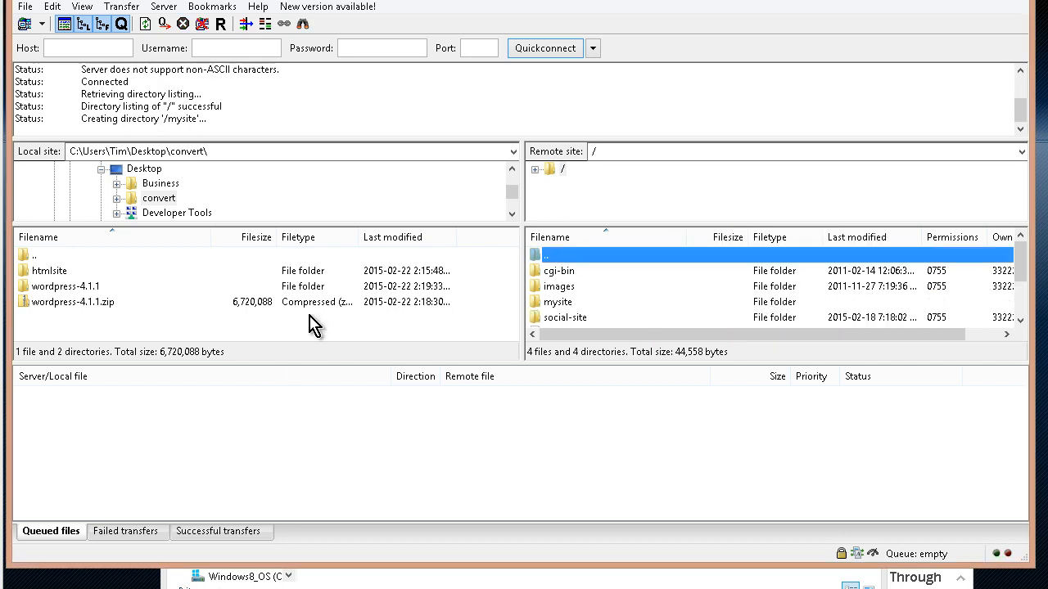
left_click(557, 308)
double_click(557, 308)
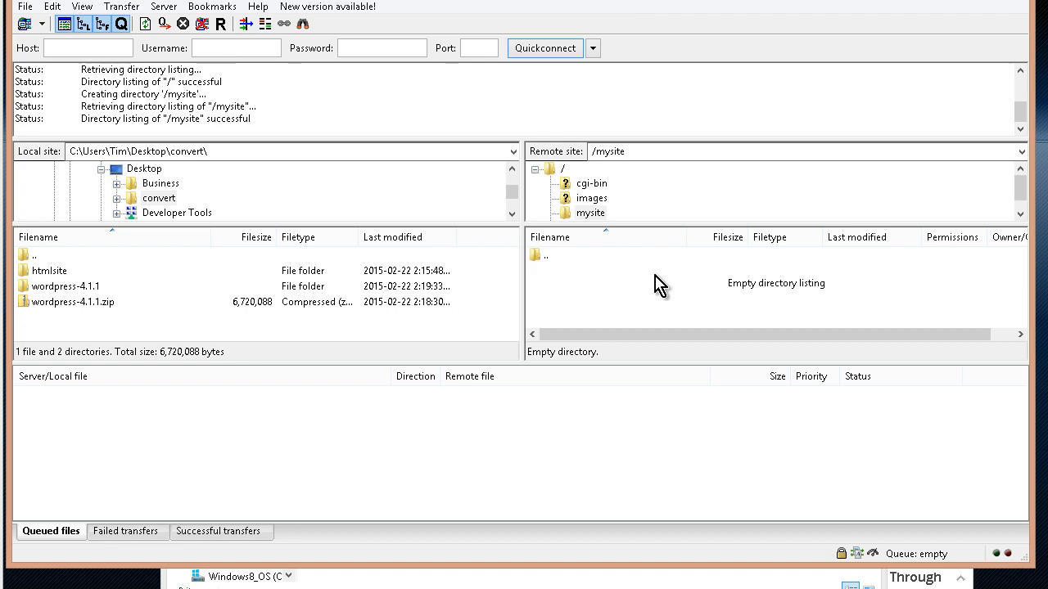
Upload the entire contents of the local wordpress-4.1.1\wordpress folder to the remote mysite directory.
double_click(104, 288)
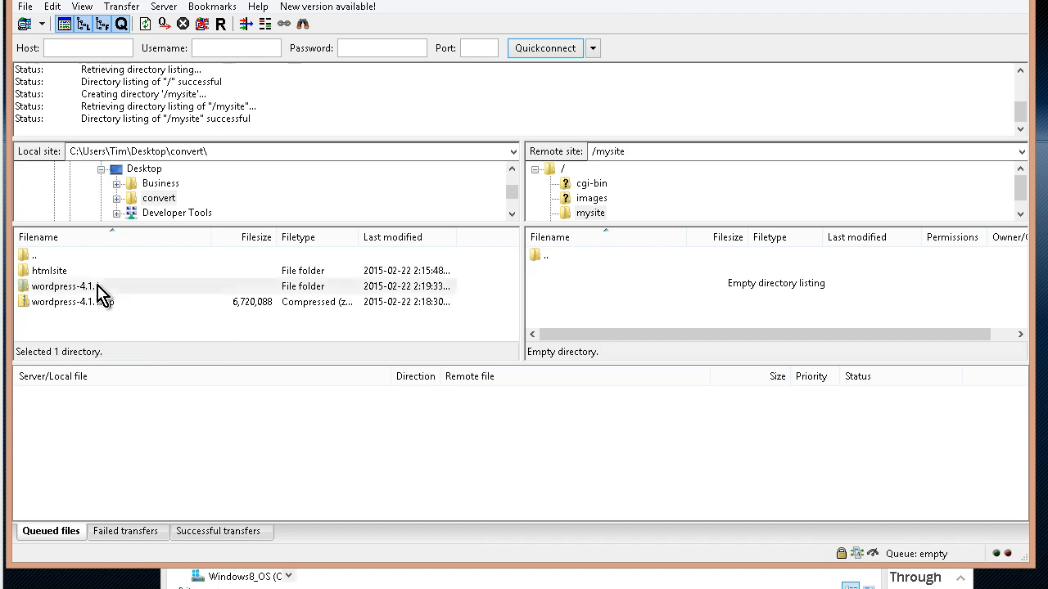
double_click(69, 277)
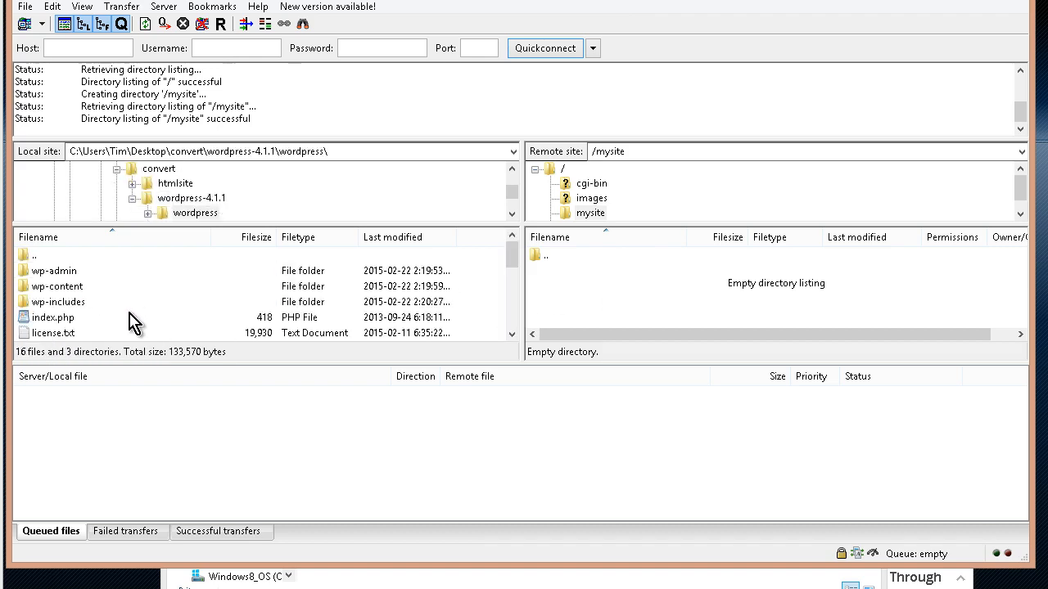
left_click(81, 275)
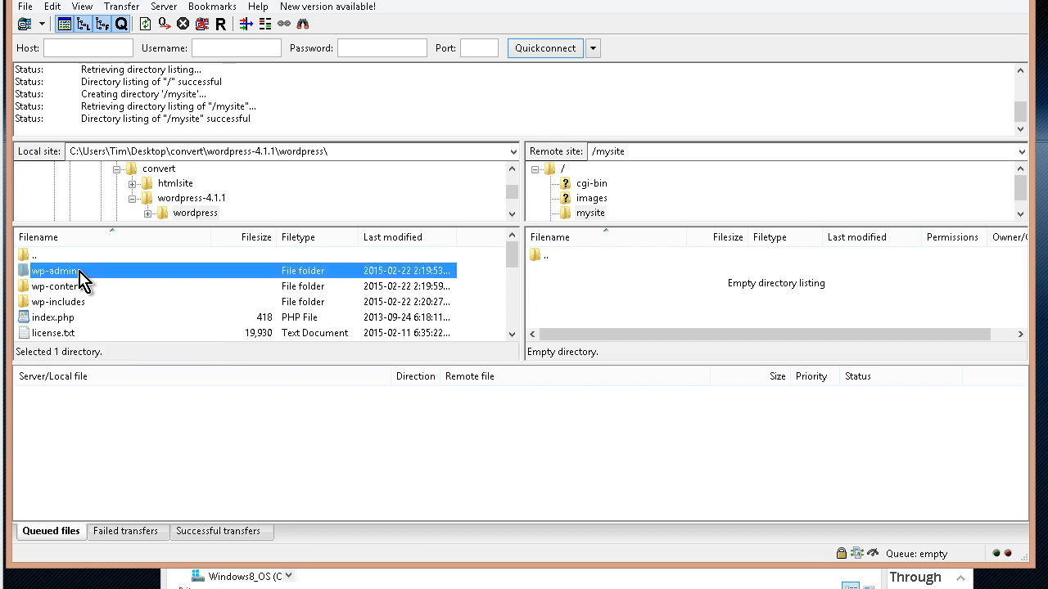
key("ctrl+a")
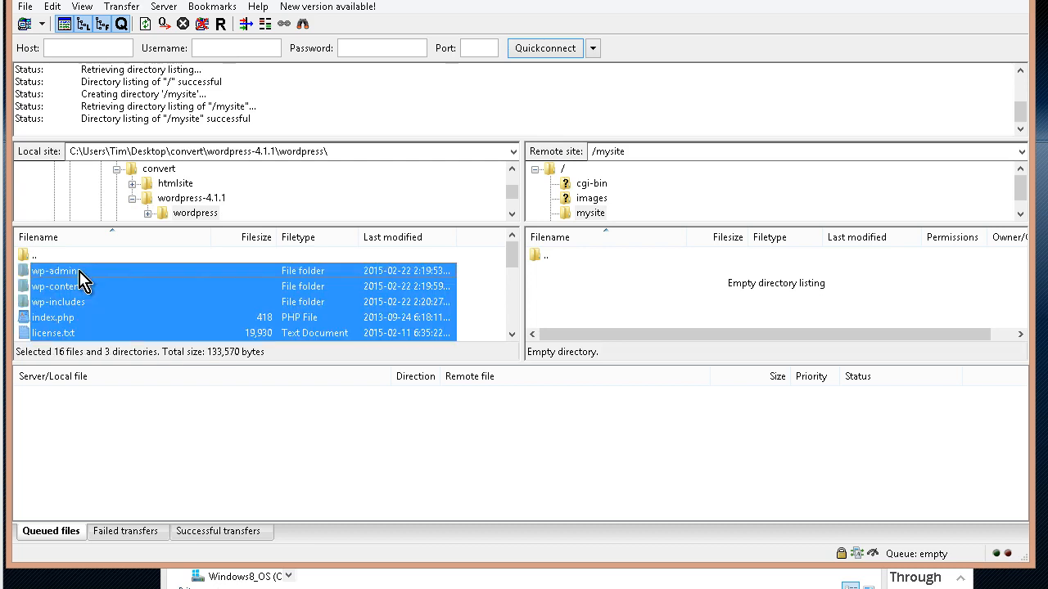
right_click(124, 288)
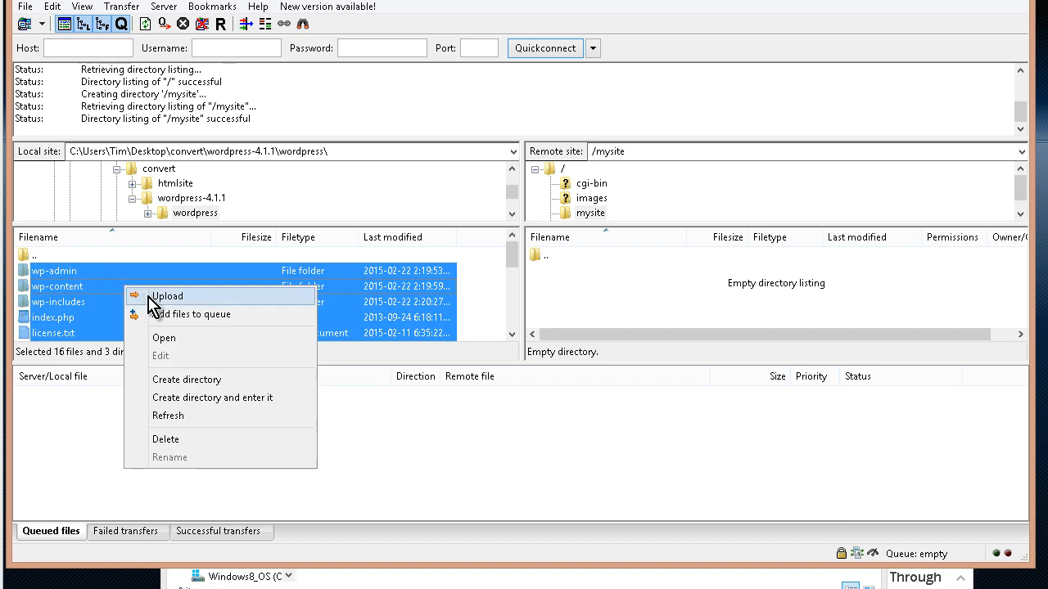
left_click(167, 297)
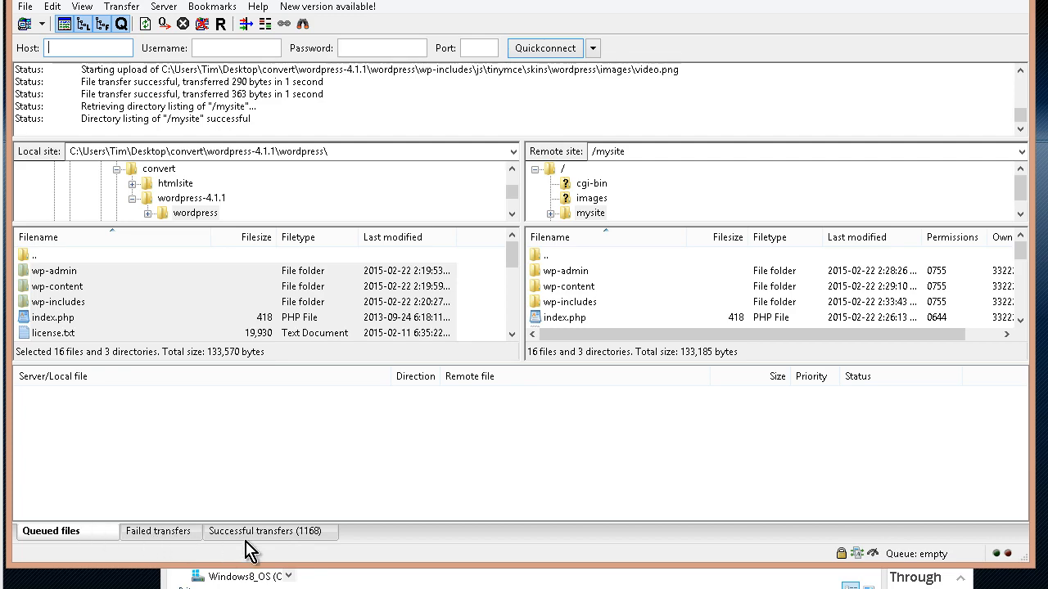
Return to the browser, open the uploaded site's WordPress installer in English (United States) and proceed to its database connection form.
left_click(1023, 5)
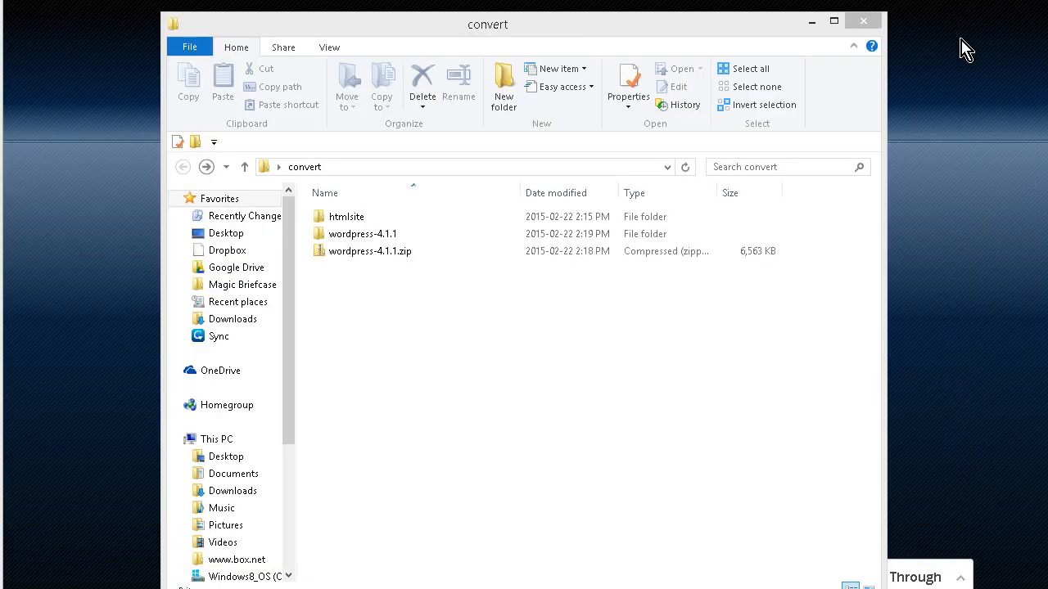
left_click(813, 23)
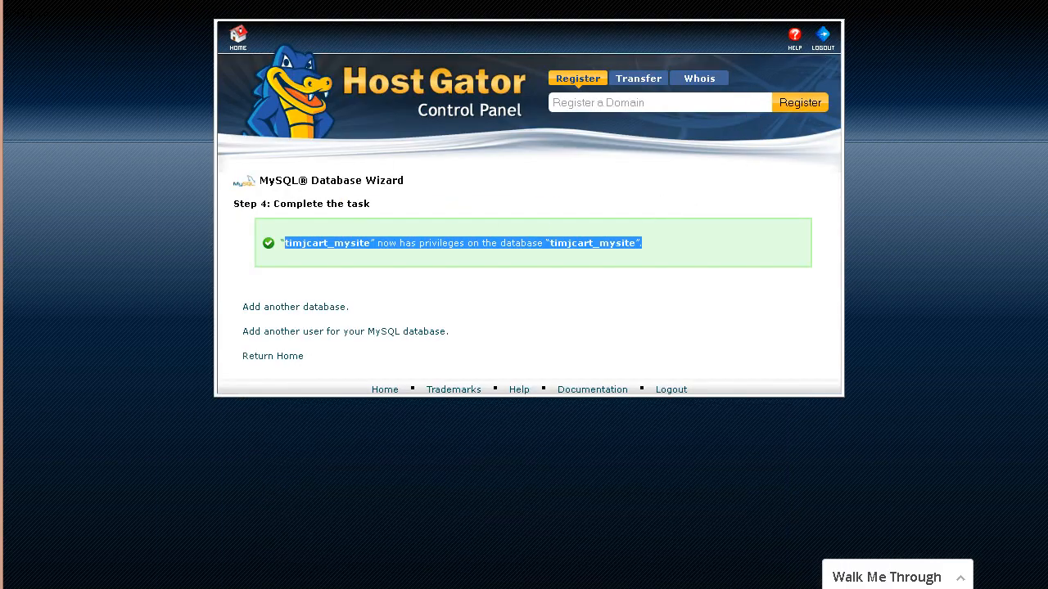
key("ctrl+t")
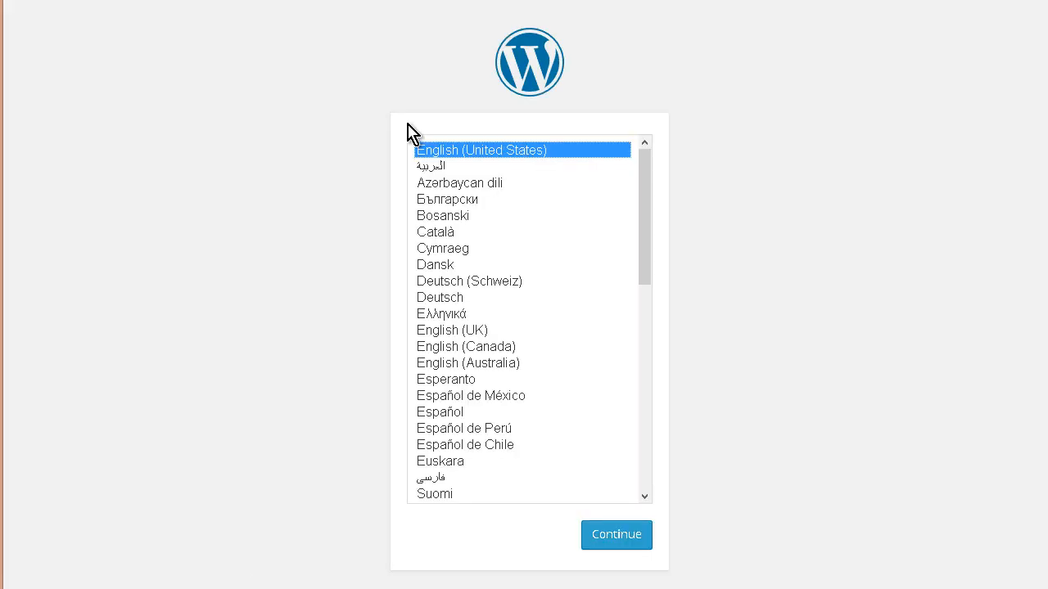
left_click(619, 542)
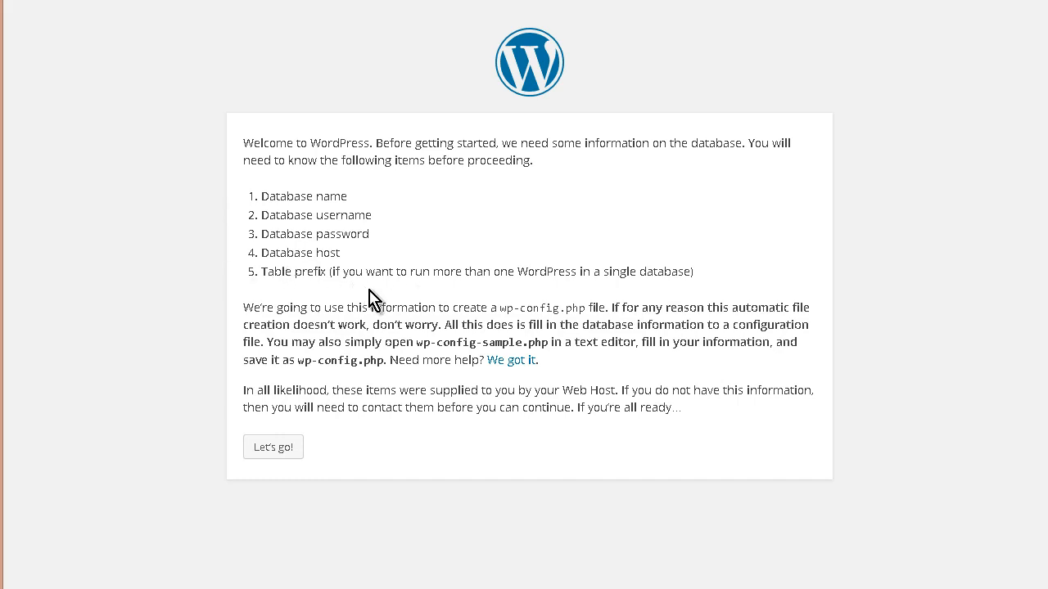
left_click(286, 448)
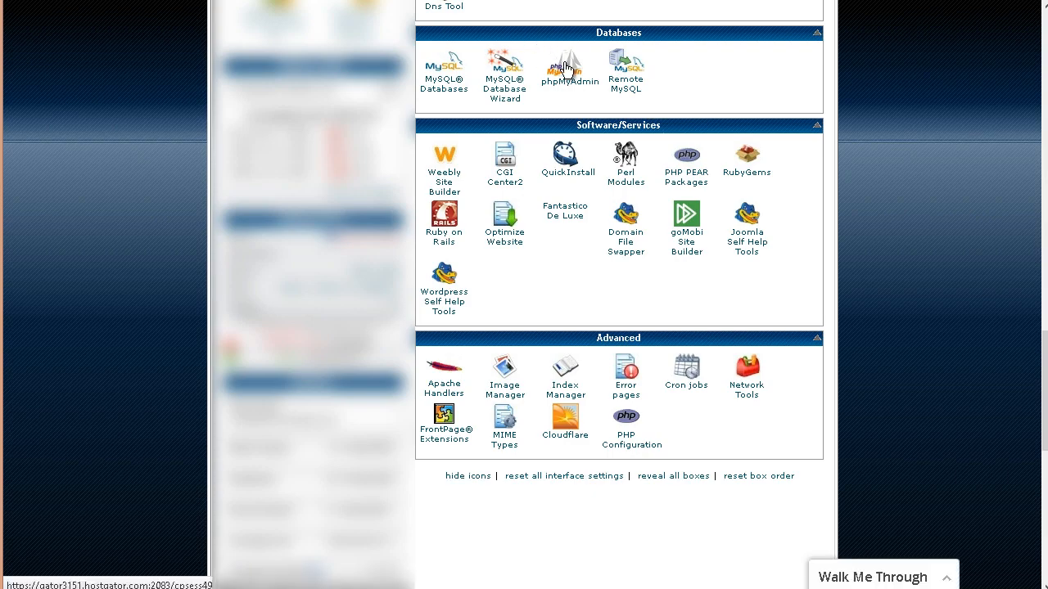
left_click(565, 68)
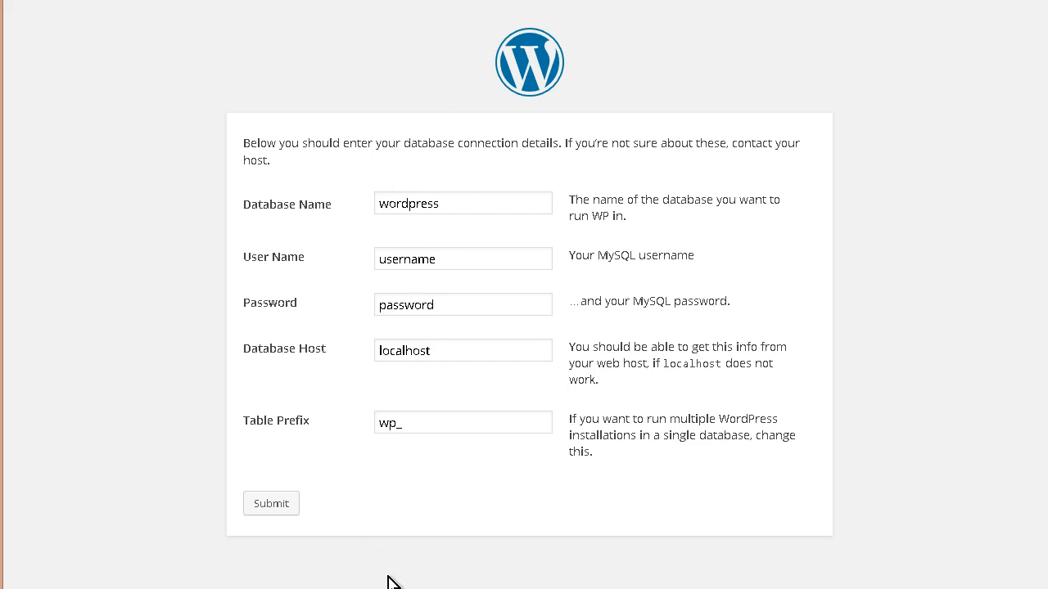
Copy the full database name from the Notepad notes and enter it as both the database name and the user name in the WordPress installer.
left_click(245, 588)
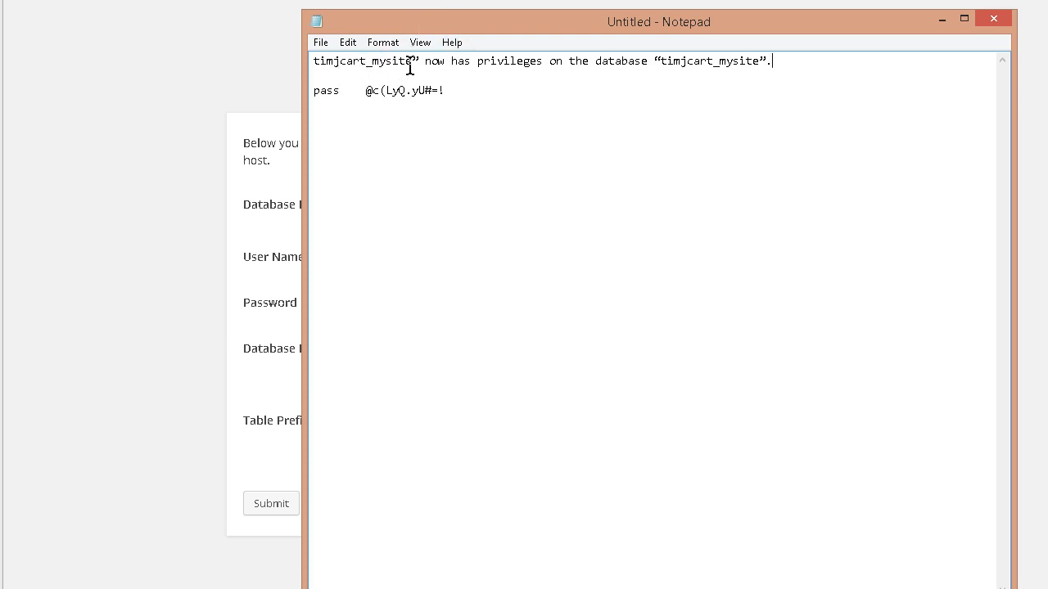
left_click_drag(412, 63, 302, 63)
right_click(336, 64)
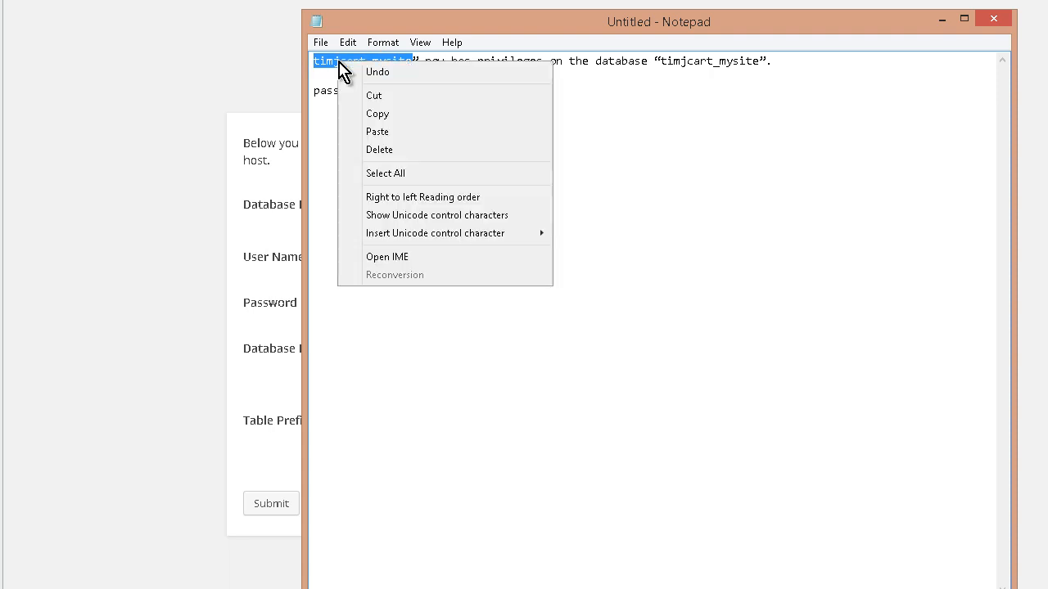
left_click(388, 112)
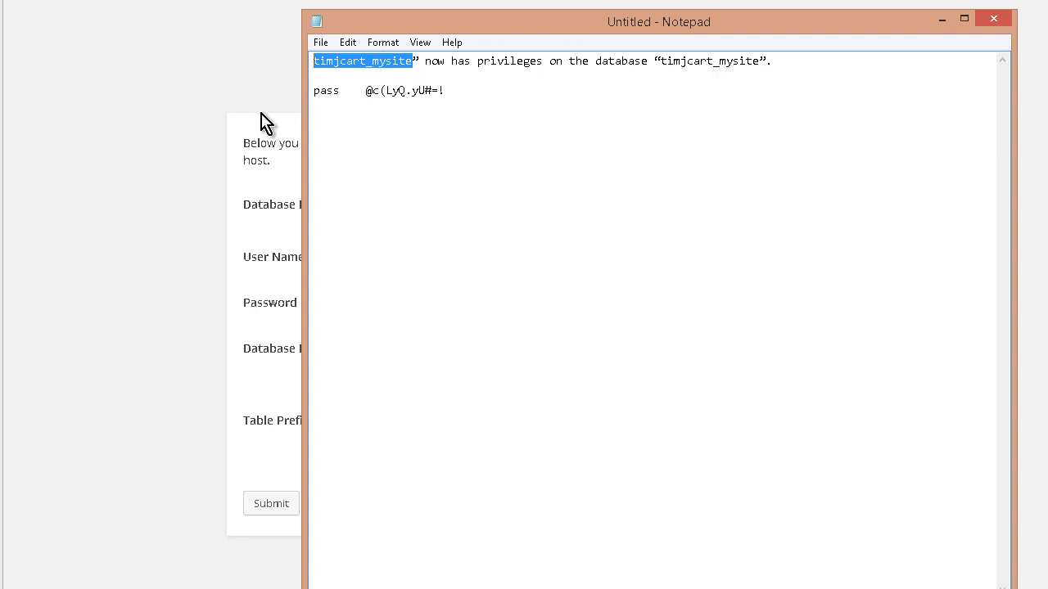
left_click(204, 109)
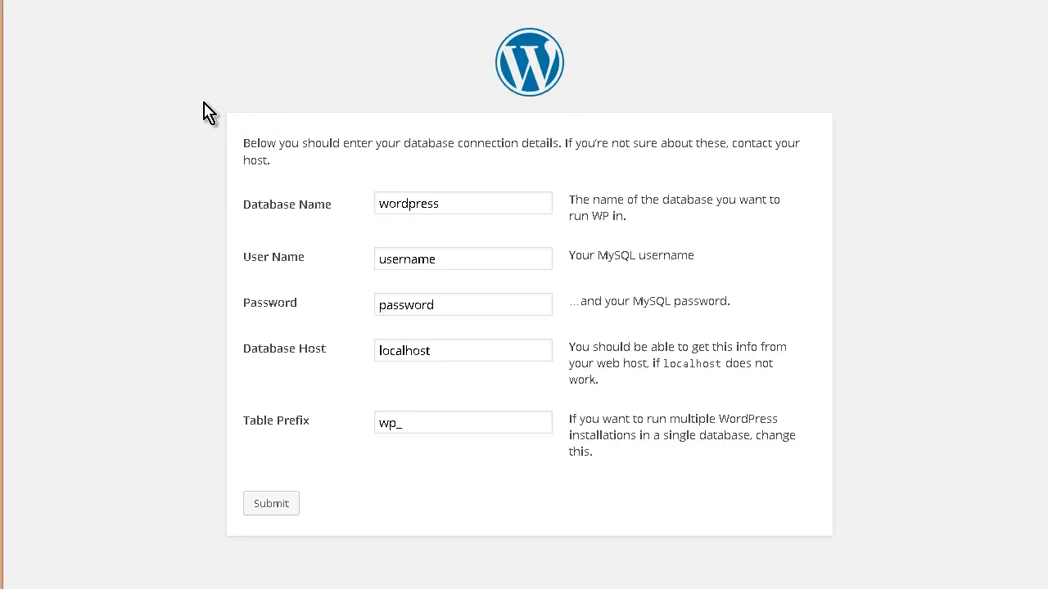
double_click(429, 204)
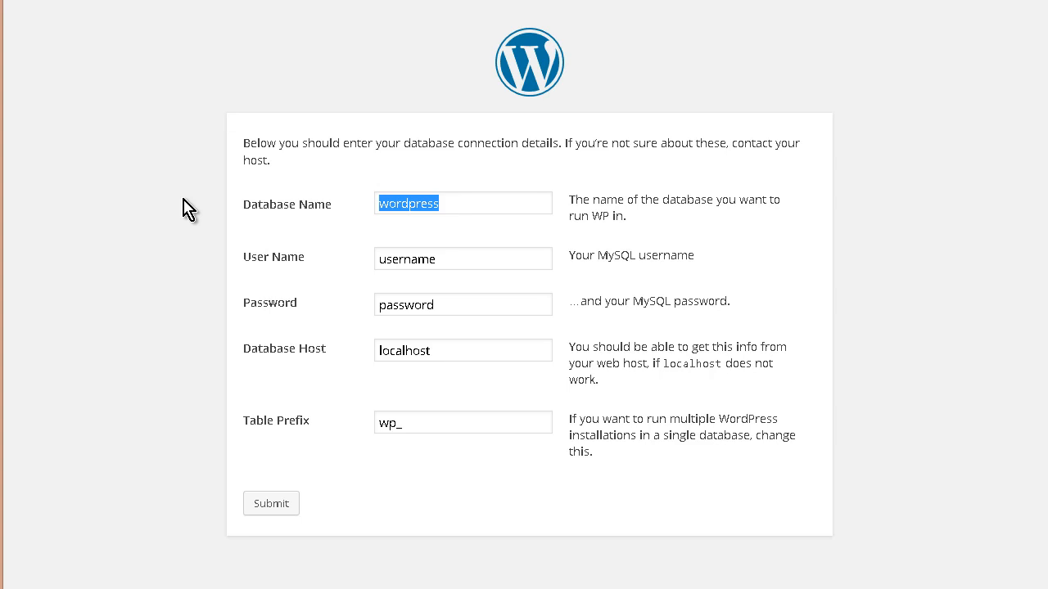
key("ctrl+v")
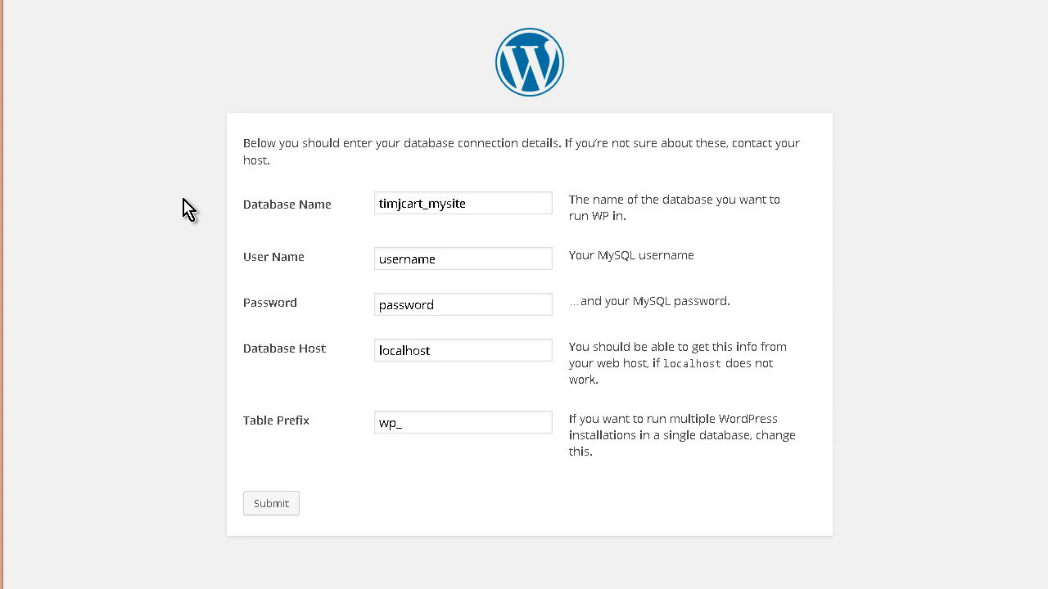
key("Tab")
key("ctrl+v")
key("Tab")
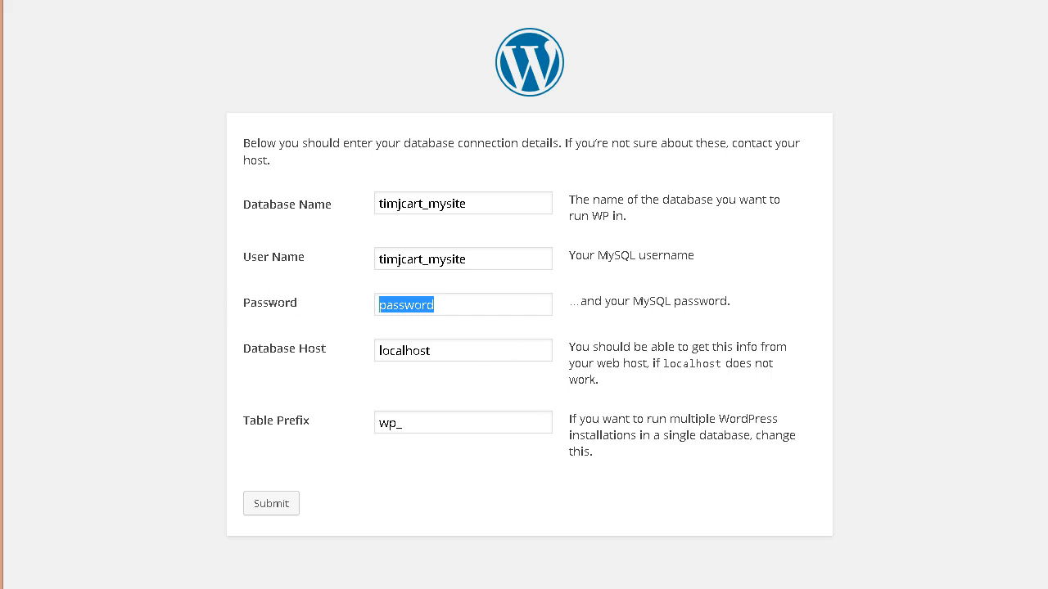
Copy the database password from the Notepad notes and paste it into the WordPress installer's Password field.
key("alt+Tab")
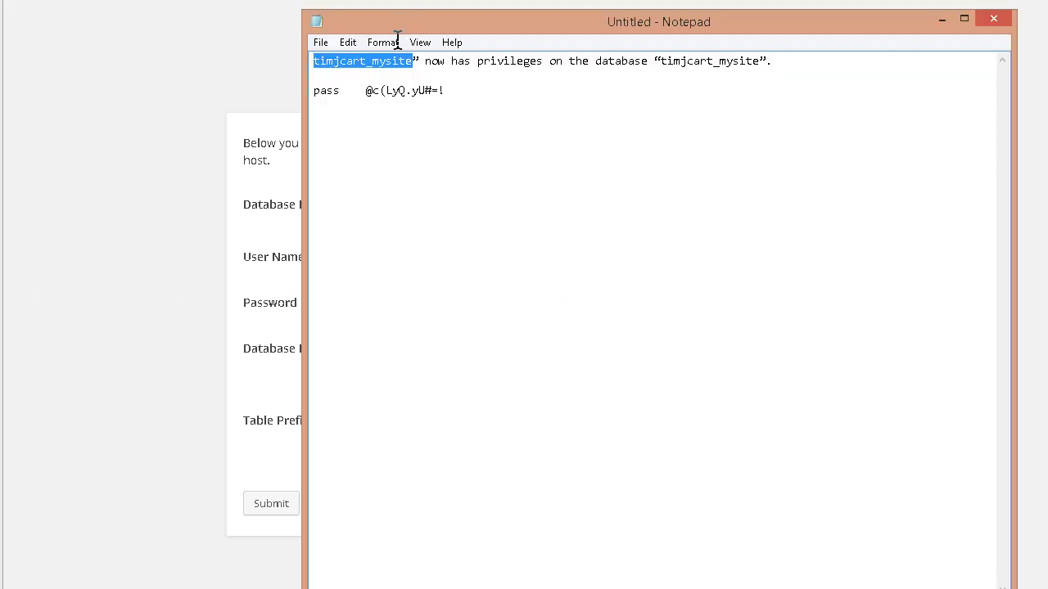
left_click_drag(365, 90, 448, 93)
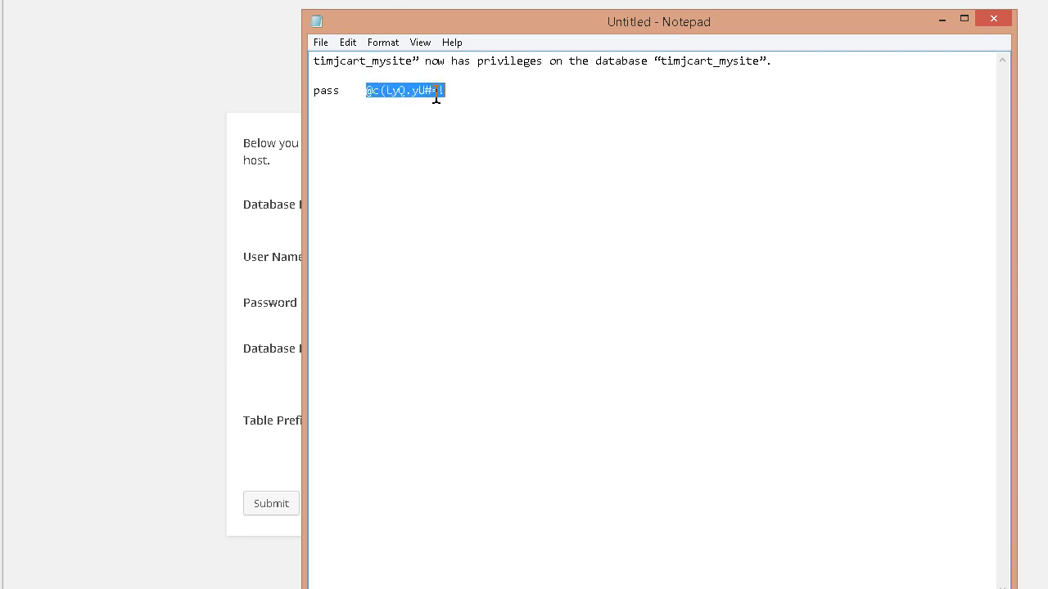
right_click(435, 96)
left_click(483, 147)
left_click(147, 235)
left_click_drag(445, 307, 159, 284)
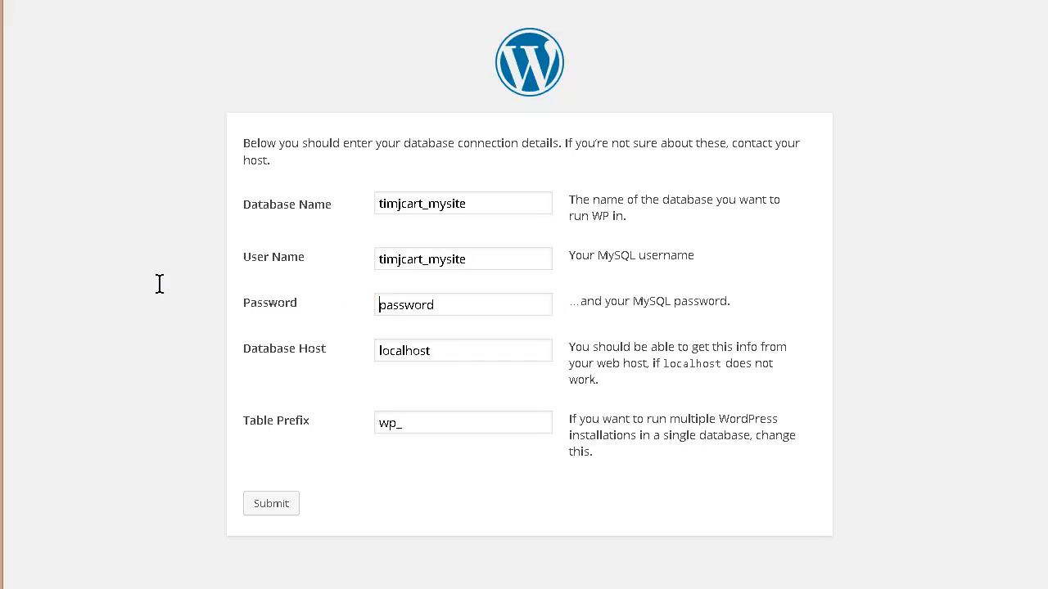
key("ctrl+v")
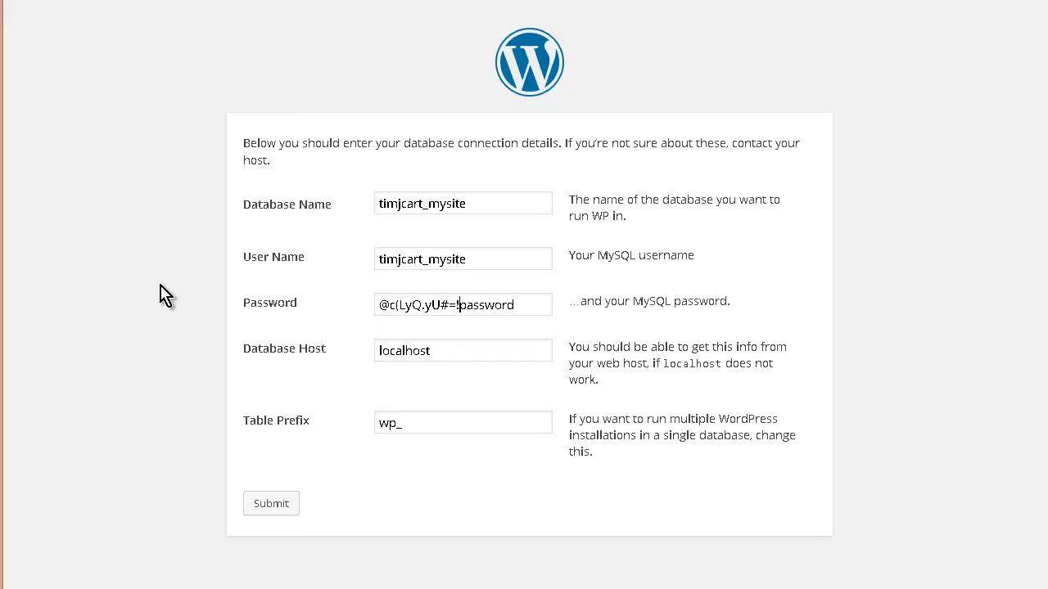
Set the table prefix to ms_, submit the database connection details and run the install.
double_click(394, 425)
type("ms_")
left_click(282, 505)
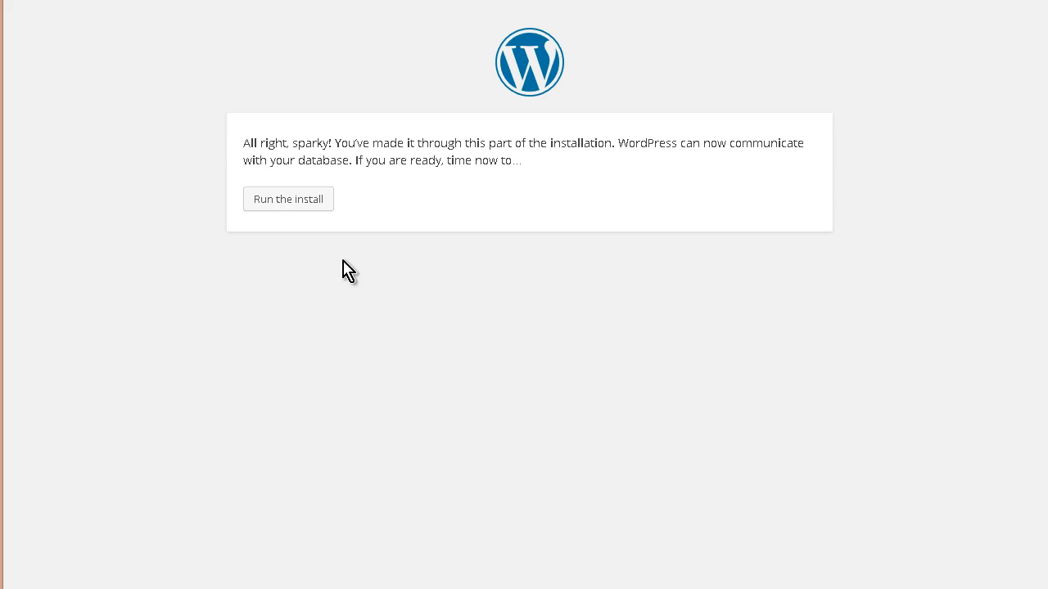
left_click(283, 201)
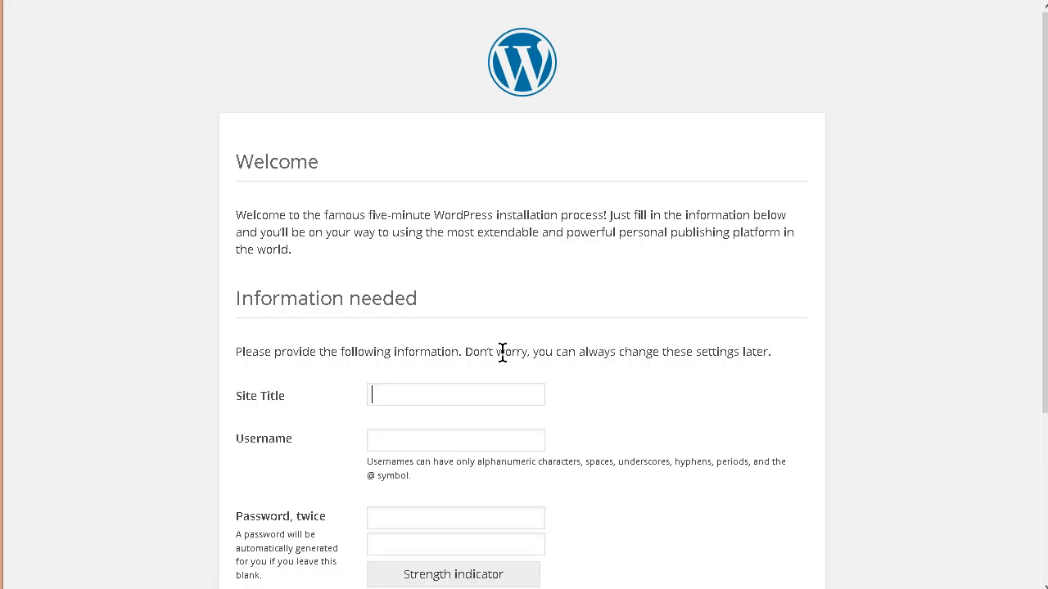
Set the site title to My Site and the username to mysiteadmin, enter the account password and e-mail address, and install WordPress.
scroll(501, 352, "down", 3)
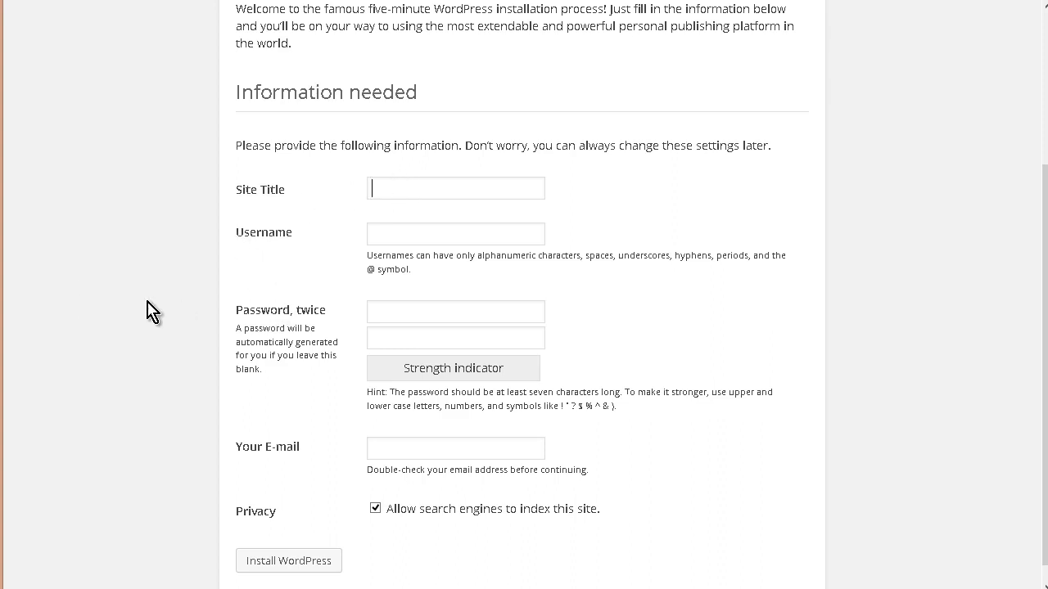
type("M")
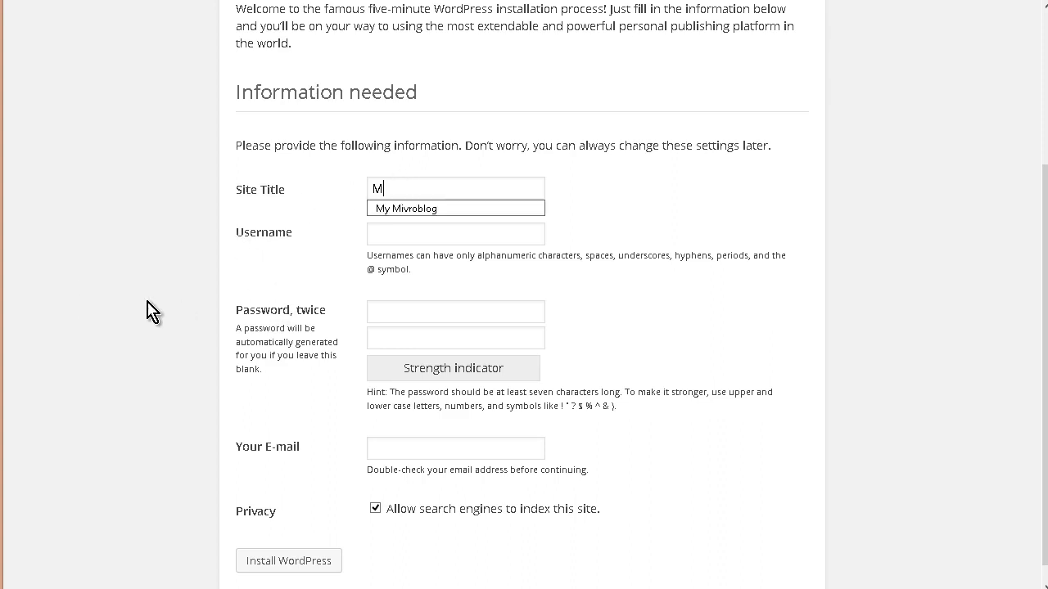
type("y Site")
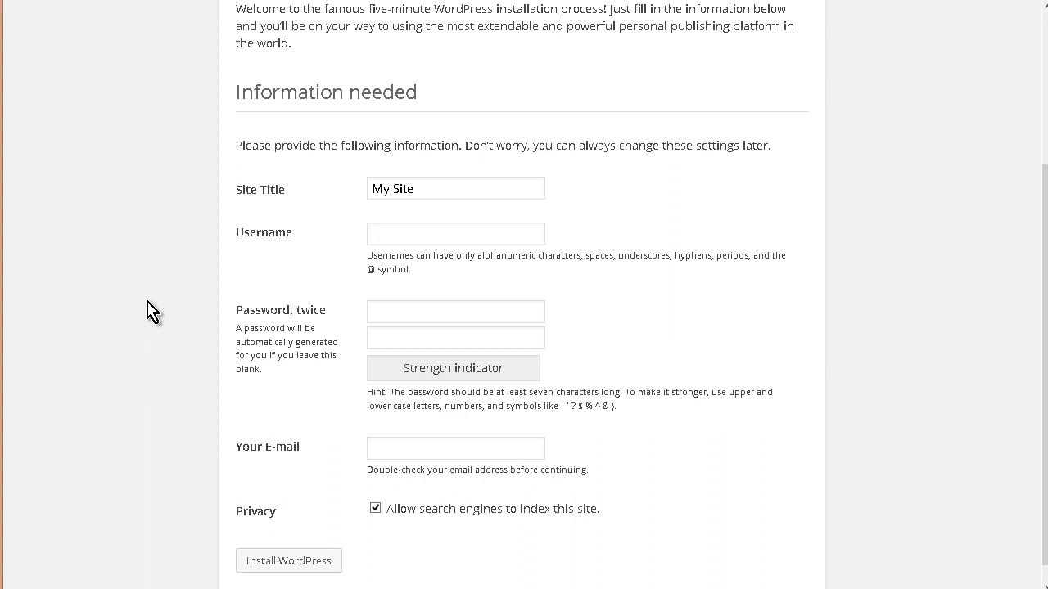
type("mysiteadmin")
left_click(334, 540)
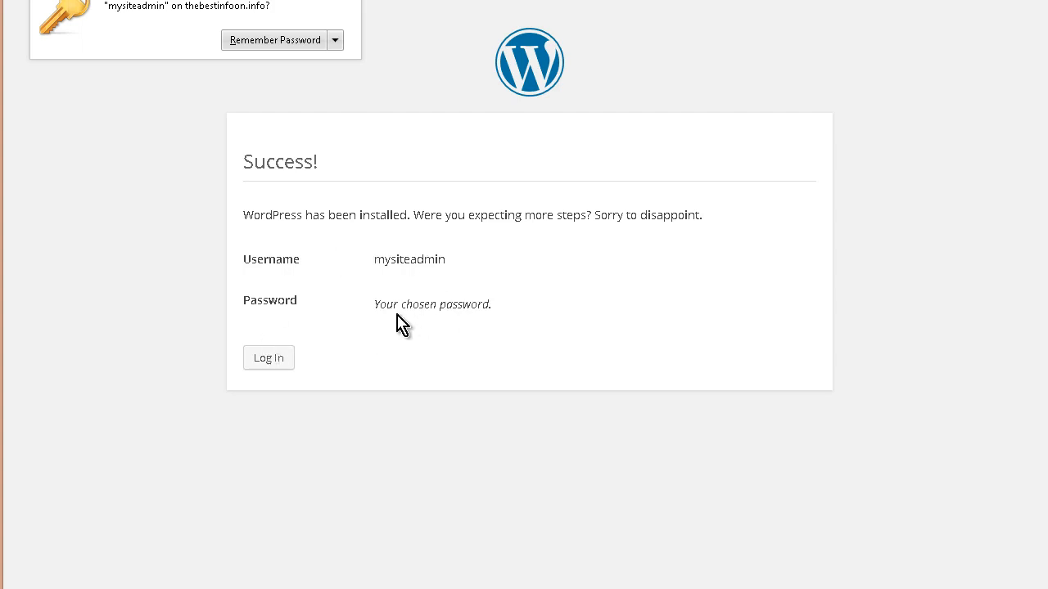
Log in to WordPress as mysiteadmin, entering the account password and enabling Remember Me.
left_click(253, 360)
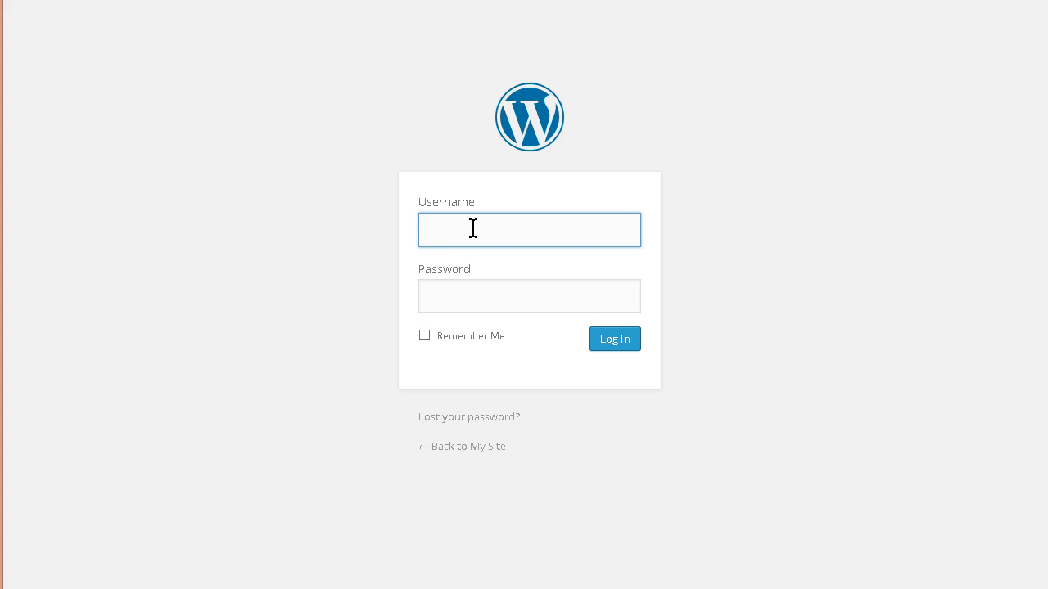
type("mysiteadmin")
key("Tab")
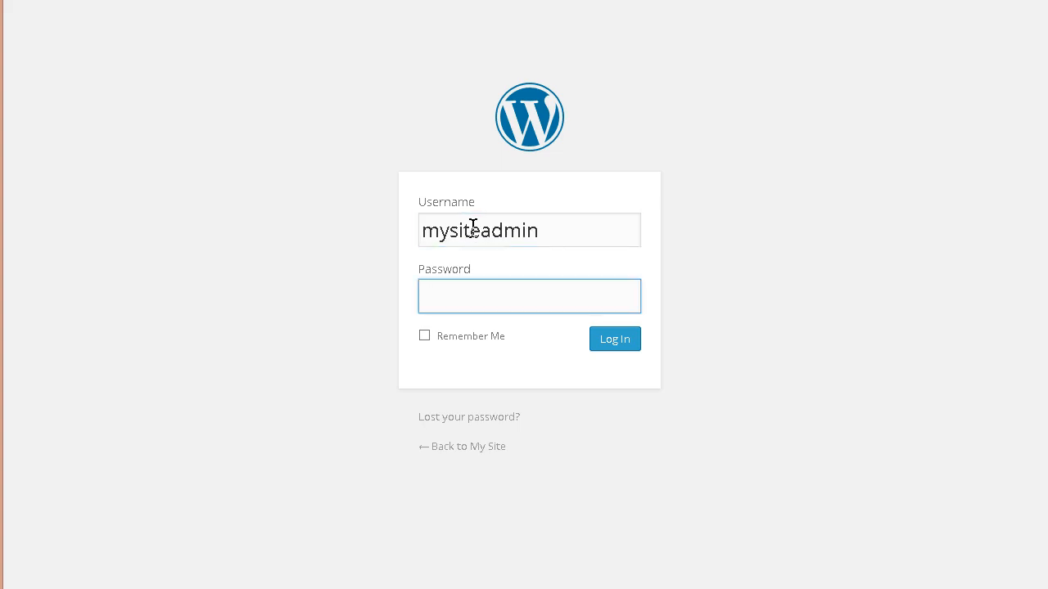
type("********")
key("Tab")
key("space")
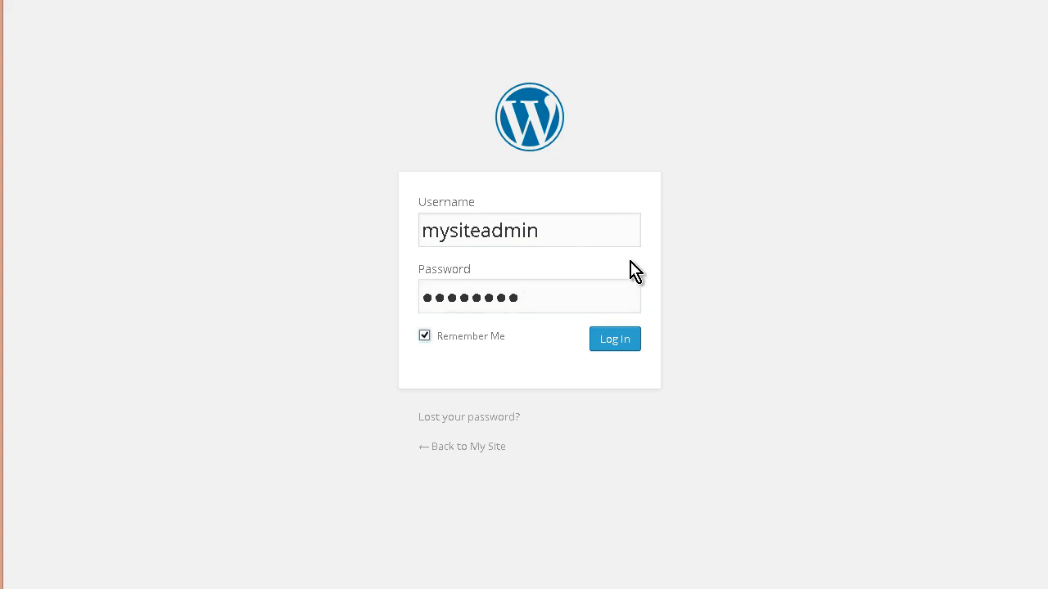
left_click(615, 340)
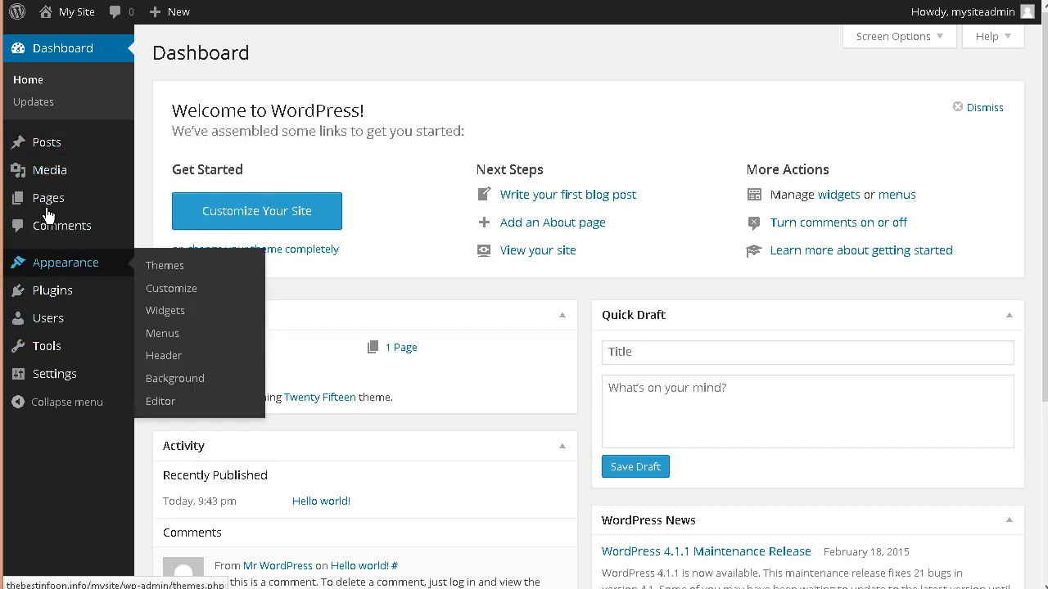
Visit the public front end of My Site from the dashboard.
mouse_move(36, 204)
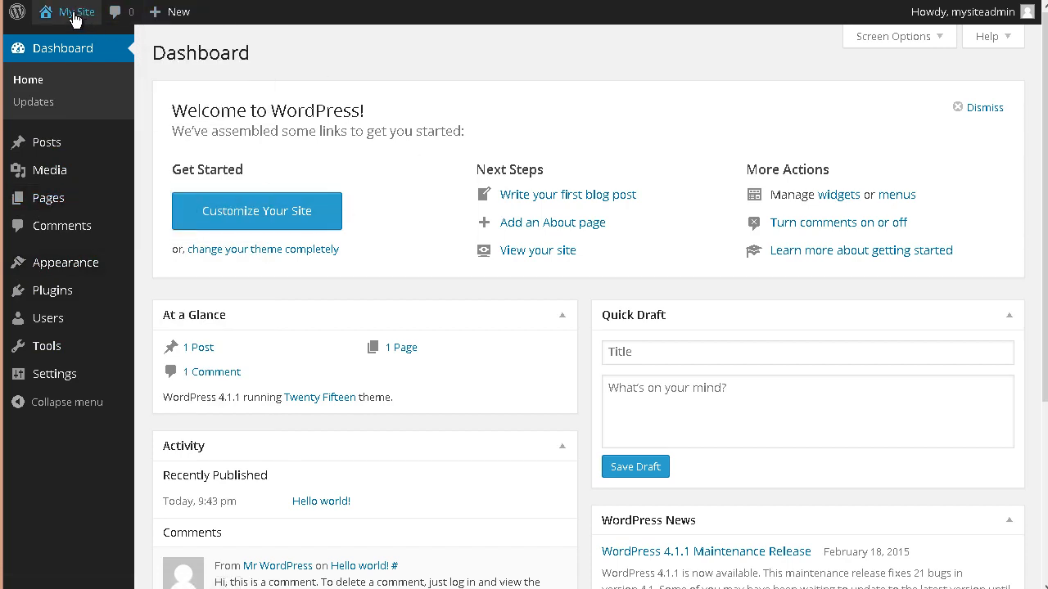
mouse_move(75, 18)
left_click(72, 39)
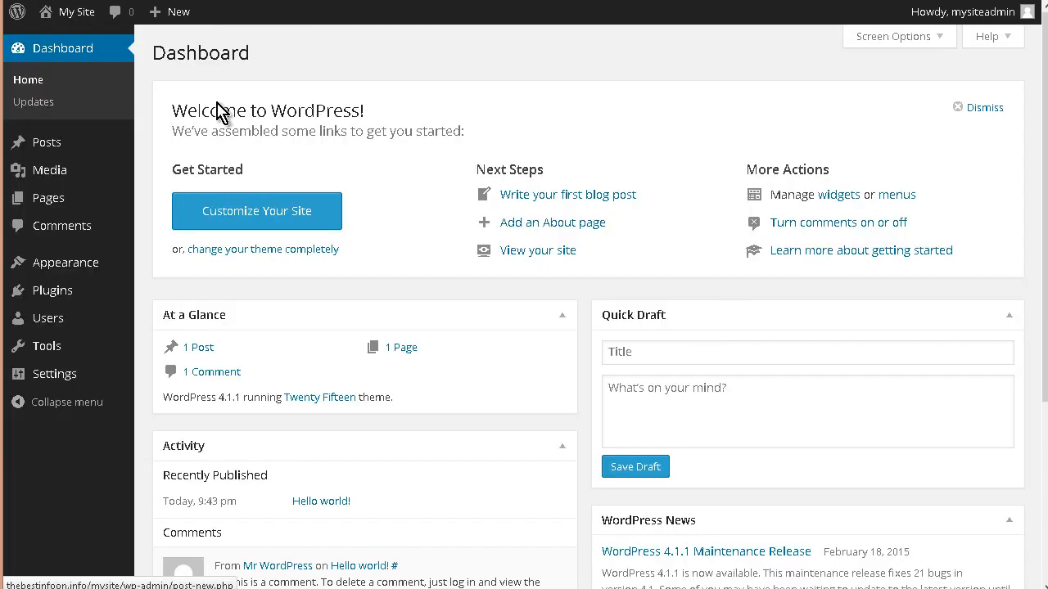
Open the list of all posts and move the Hello world! post to the trash.
mouse_move(49, 144)
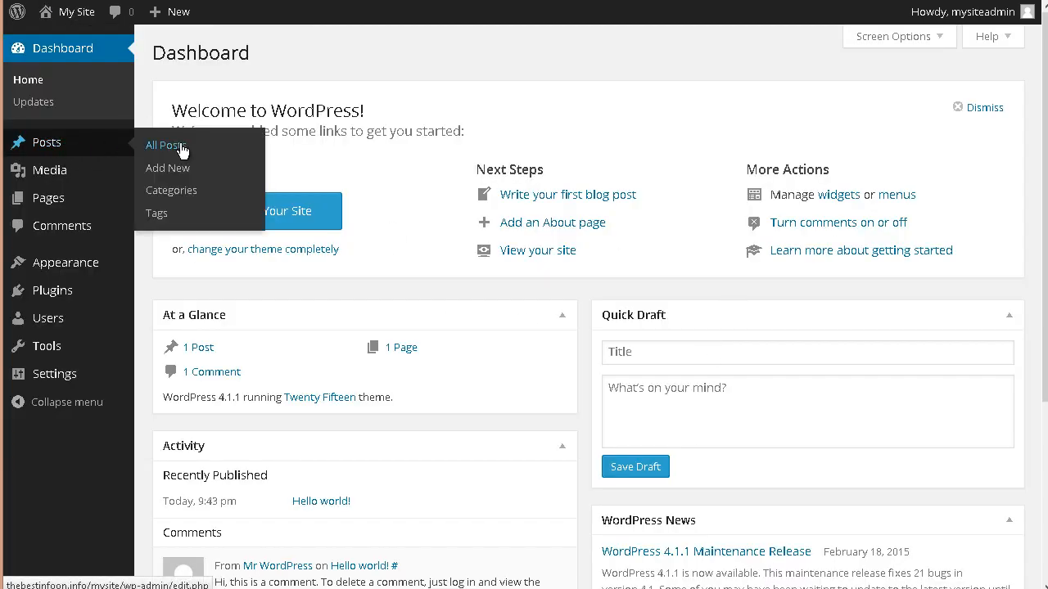
left_click(222, 170)
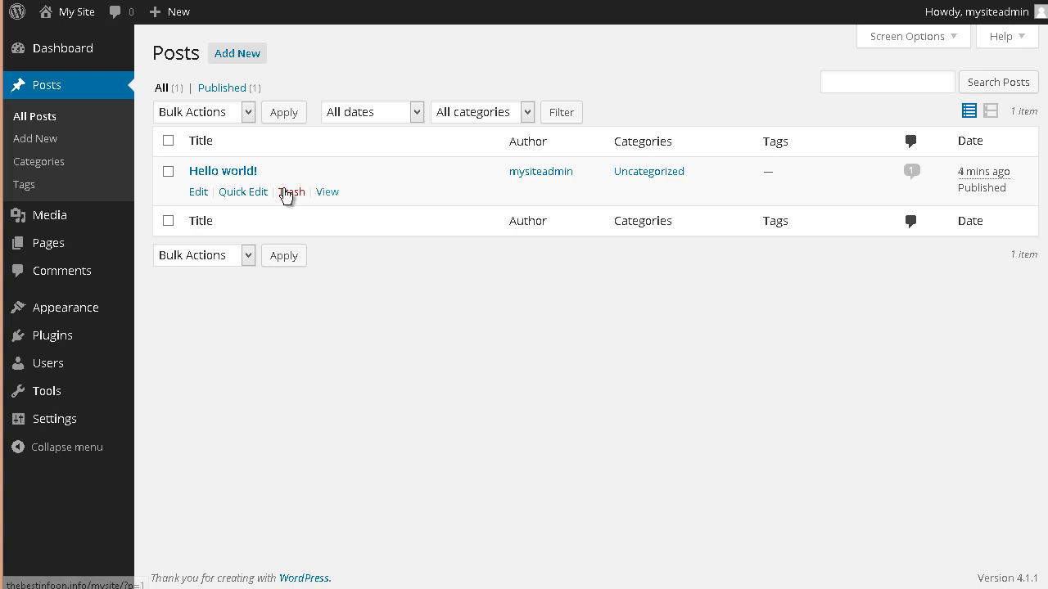
left_click(291, 192)
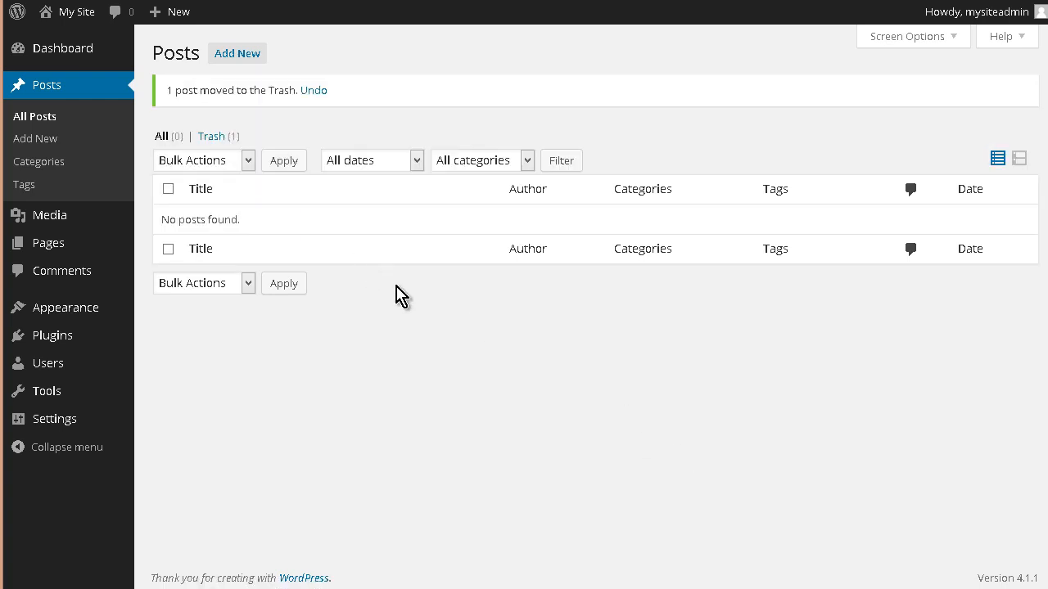
Open the list of all pages and move Sample Page to the trash.
mouse_move(77, 241)
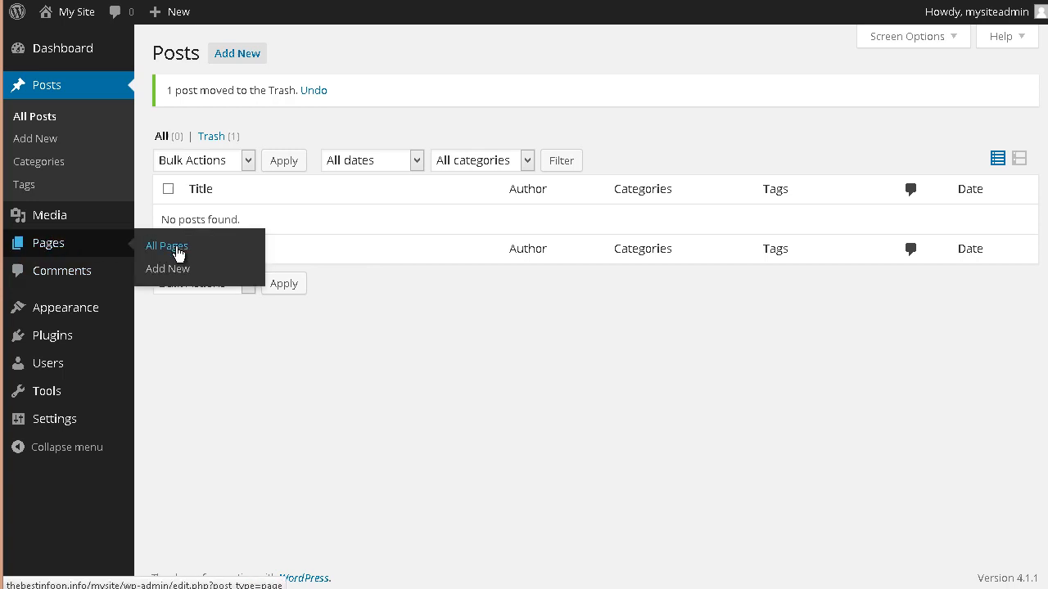
left_click(221, 252)
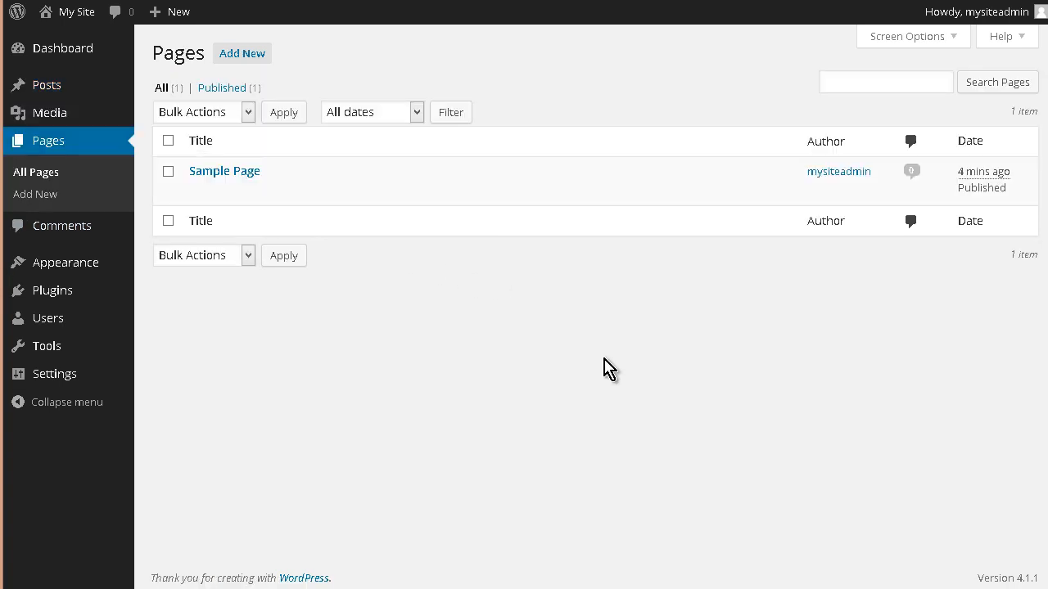
mouse_move(199, 191)
left_click(288, 195)
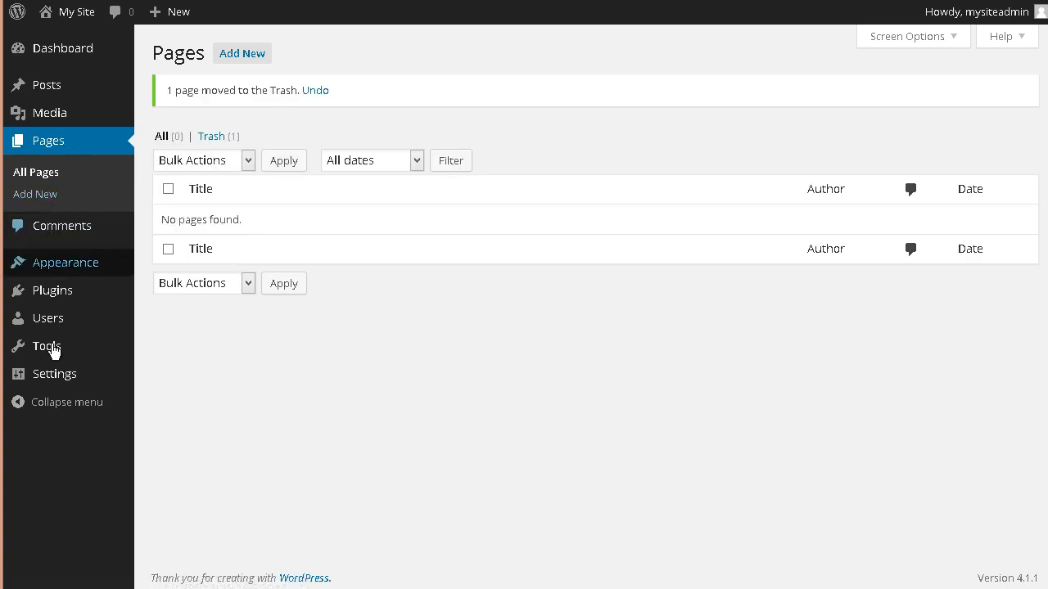
Open the site's General Settings.
mouse_move(58, 377)
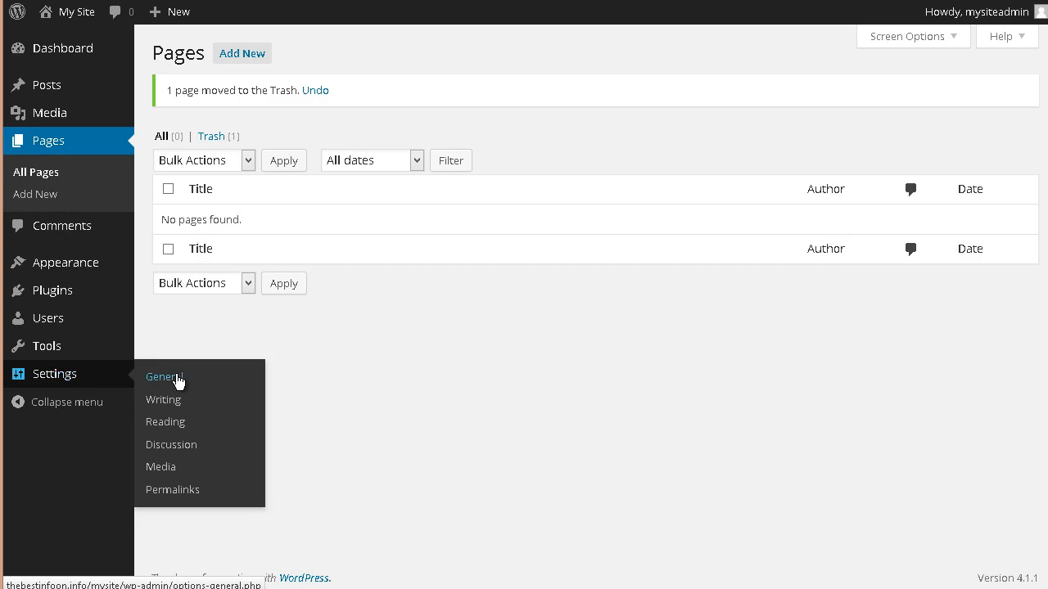
left_click(177, 378)
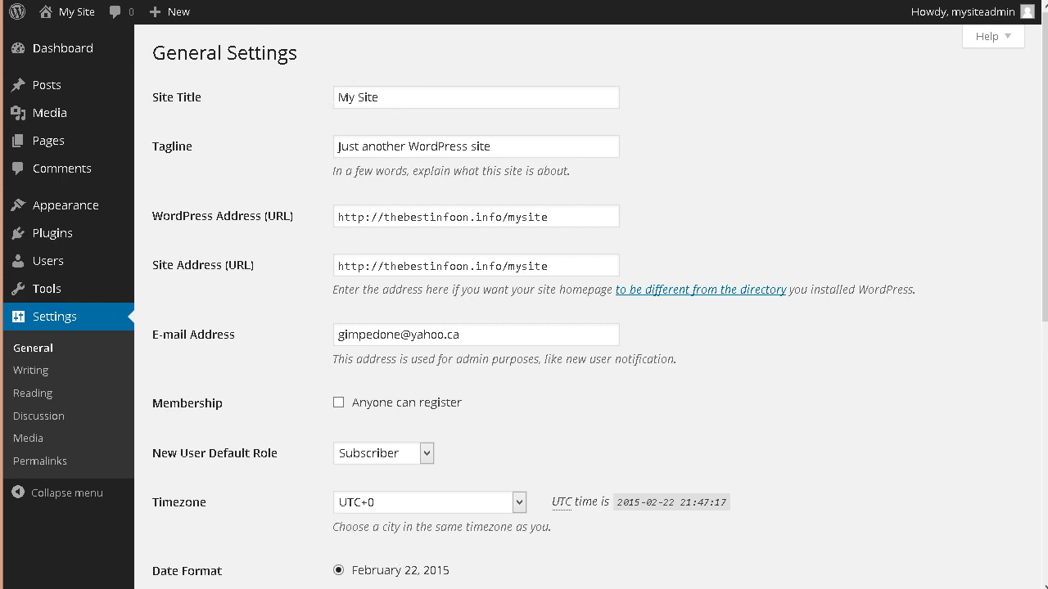
Switch to File Explorer, open the htmlsite folder and check which programs index.html can be opened with.
key("alt+Tab")
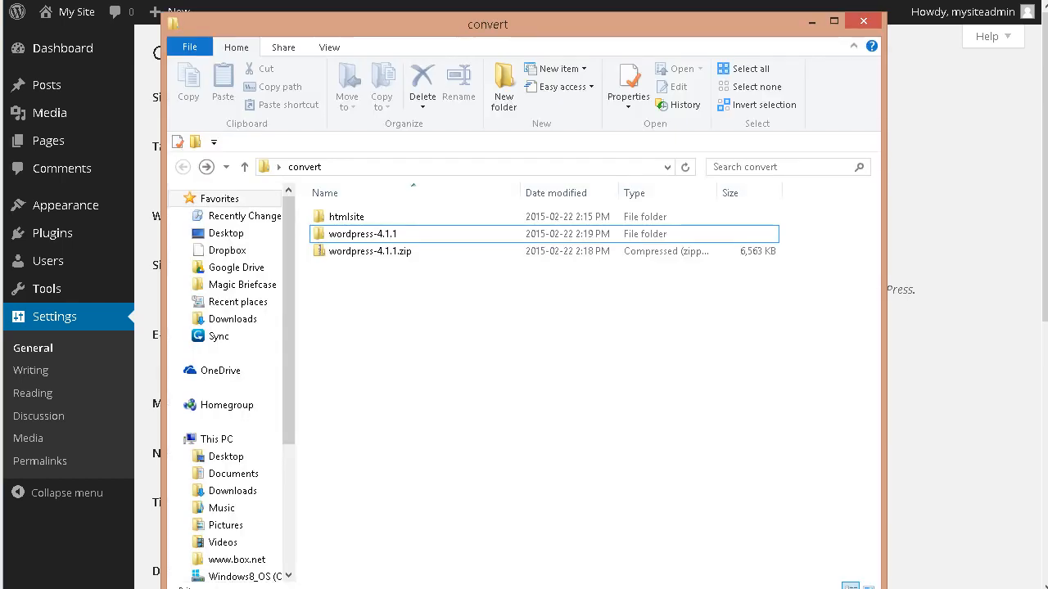
double_click(374, 219)
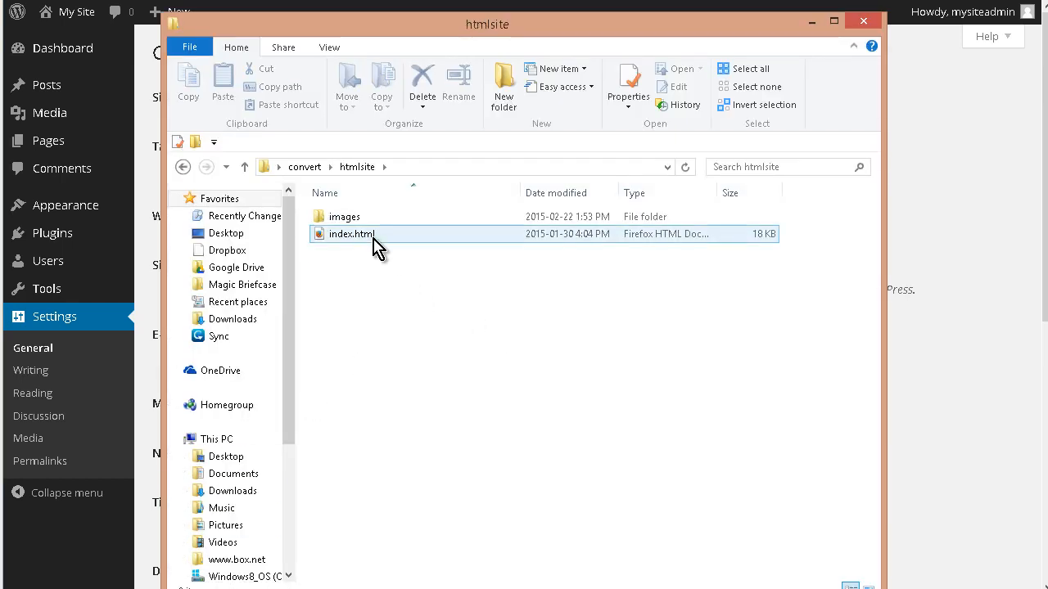
left_click(368, 243)
right_click(373, 237)
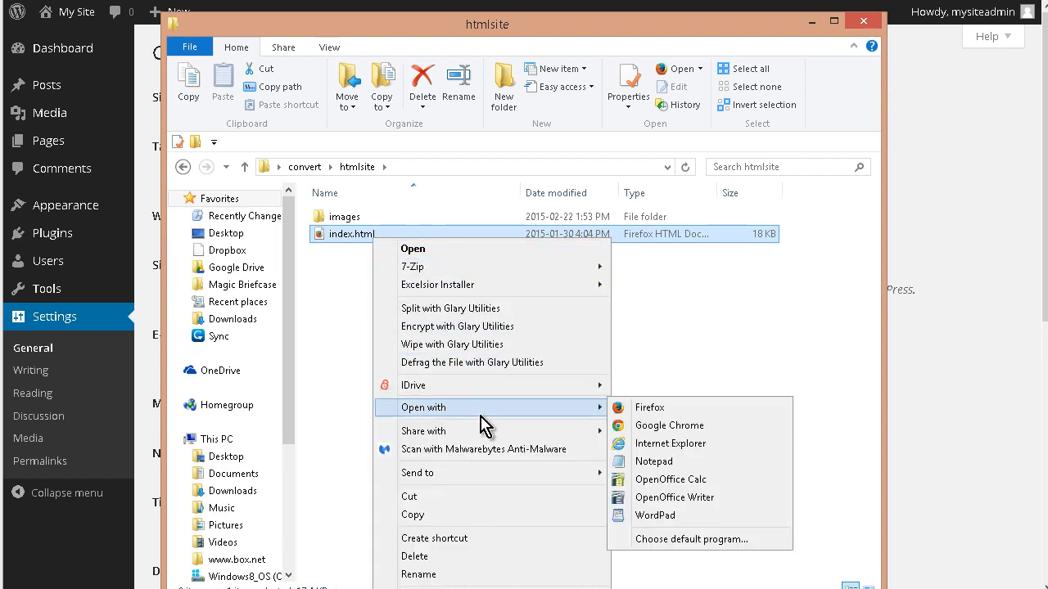
left_click(327, 341)
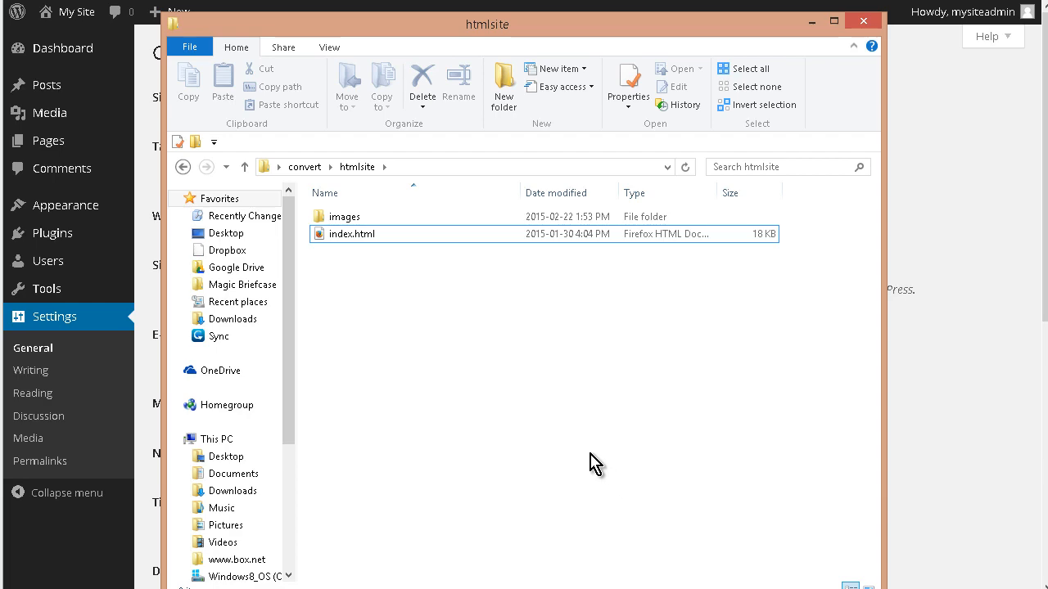
Switch to KompoZer and open index.html from the htmlsite folder inside convert.
left_click(1, 409)
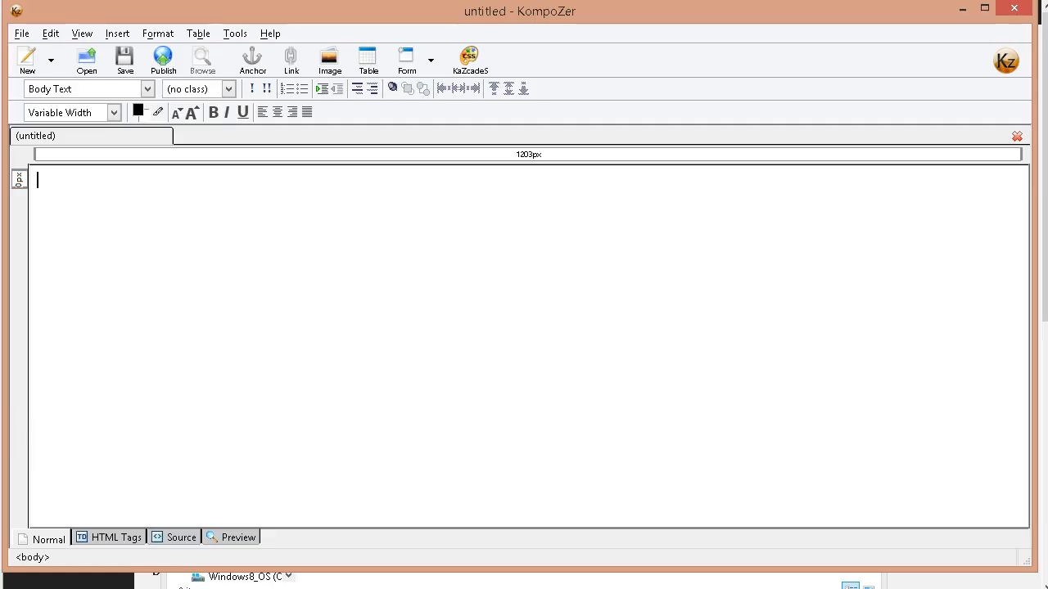
left_click(87, 72)
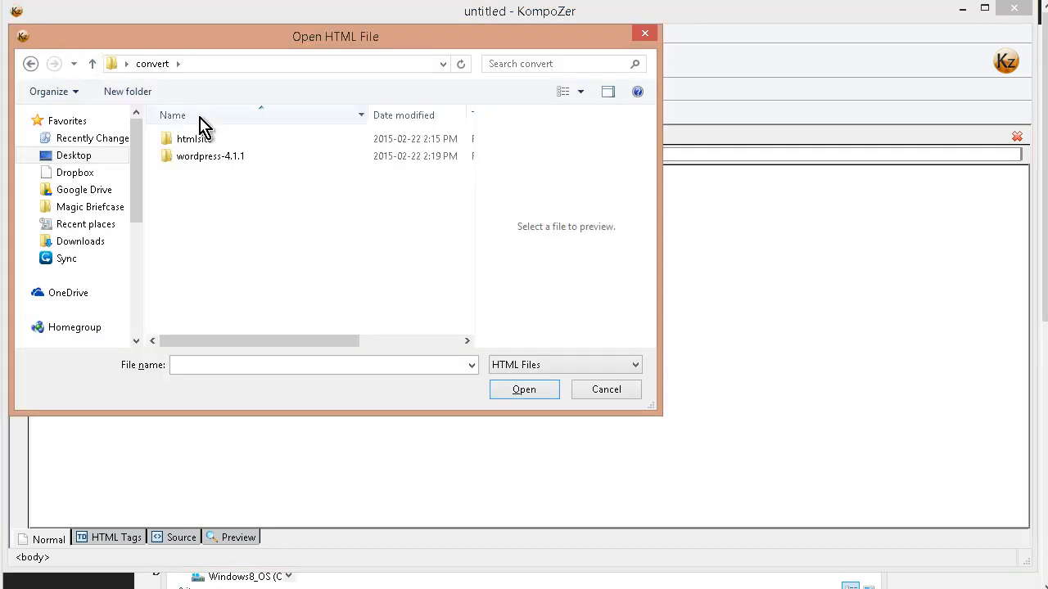
double_click(198, 146)
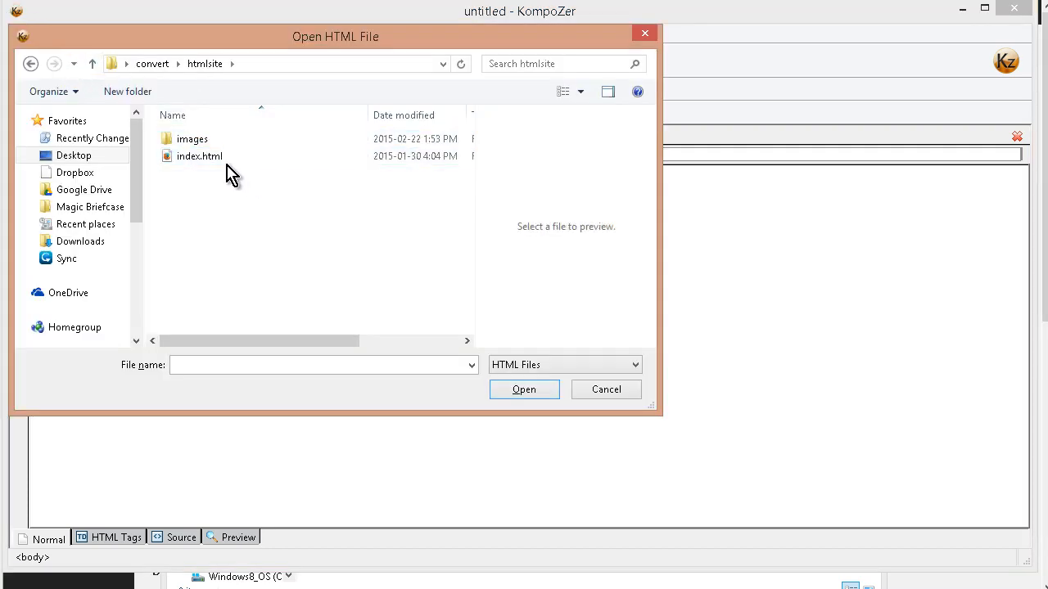
left_click(533, 391)
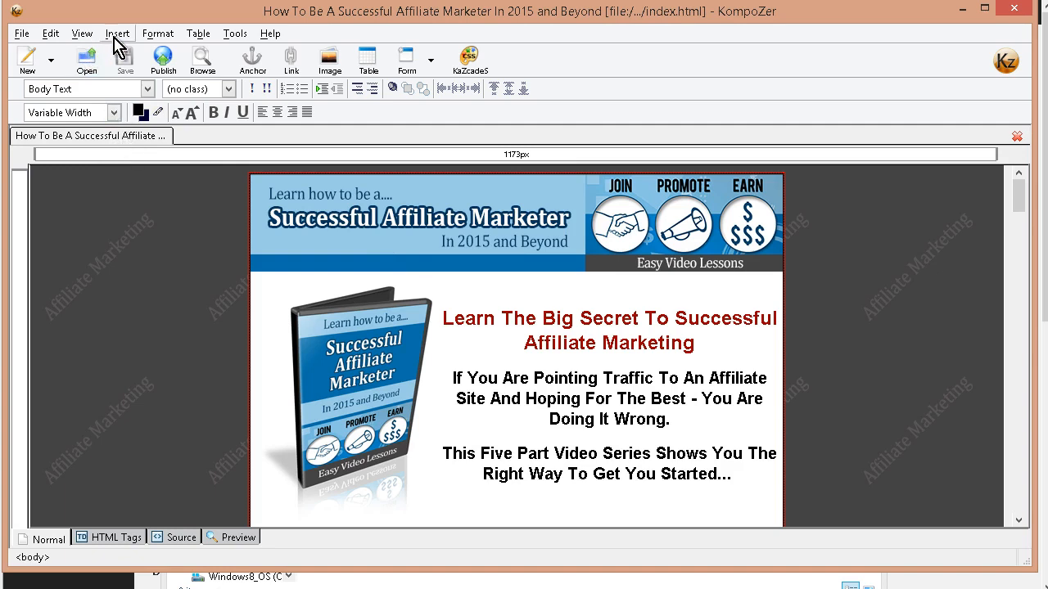
Copy the page title of index.html and set the WordPress Site Title to "How To Be A Successful Affiliate Marketer In 2015 and Beyond".
left_click(160, 36)
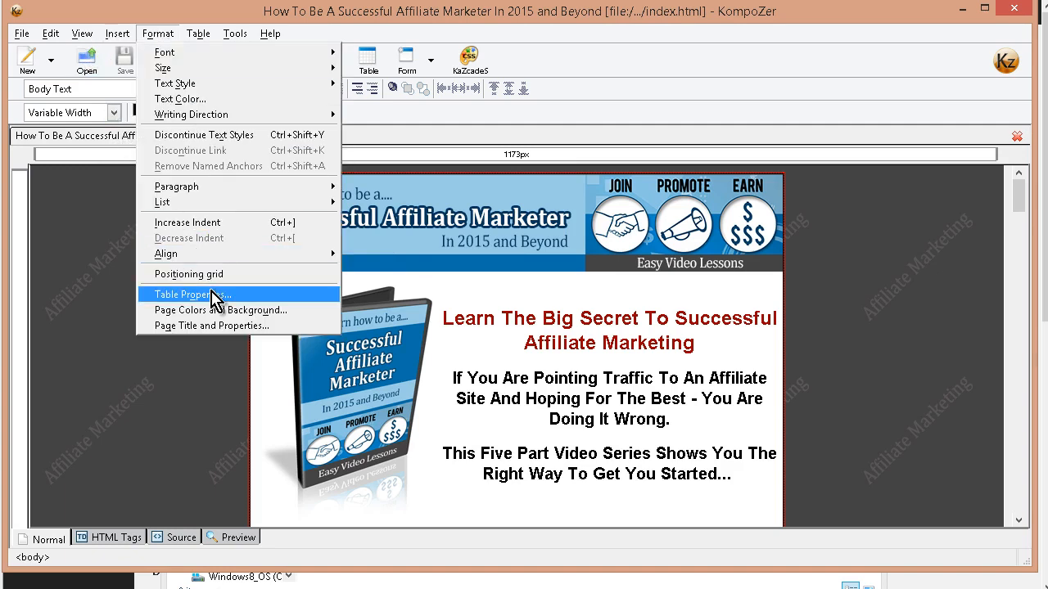
left_click(226, 335)
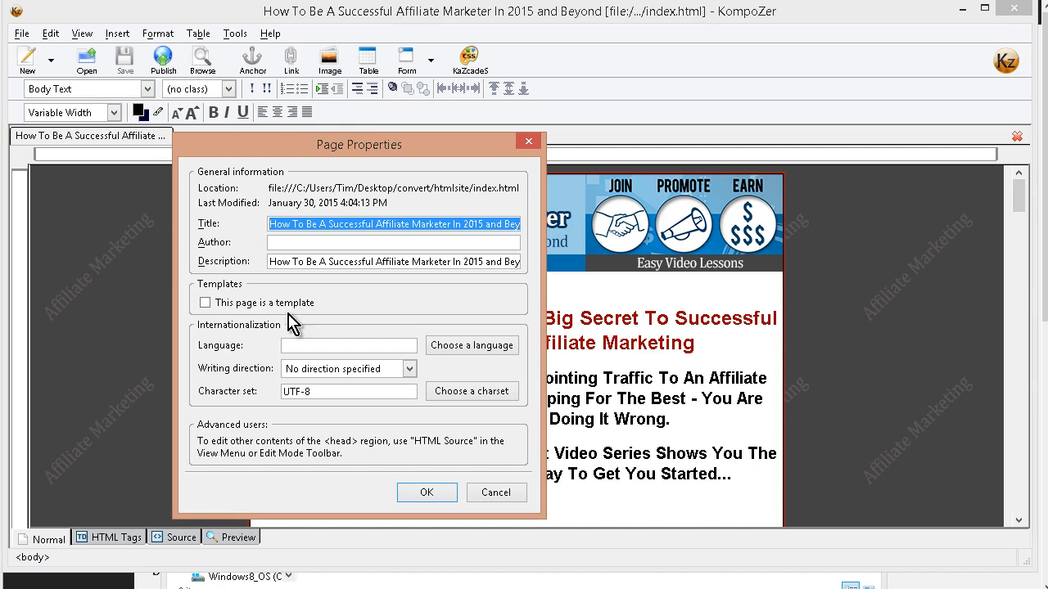
right_click(347, 226)
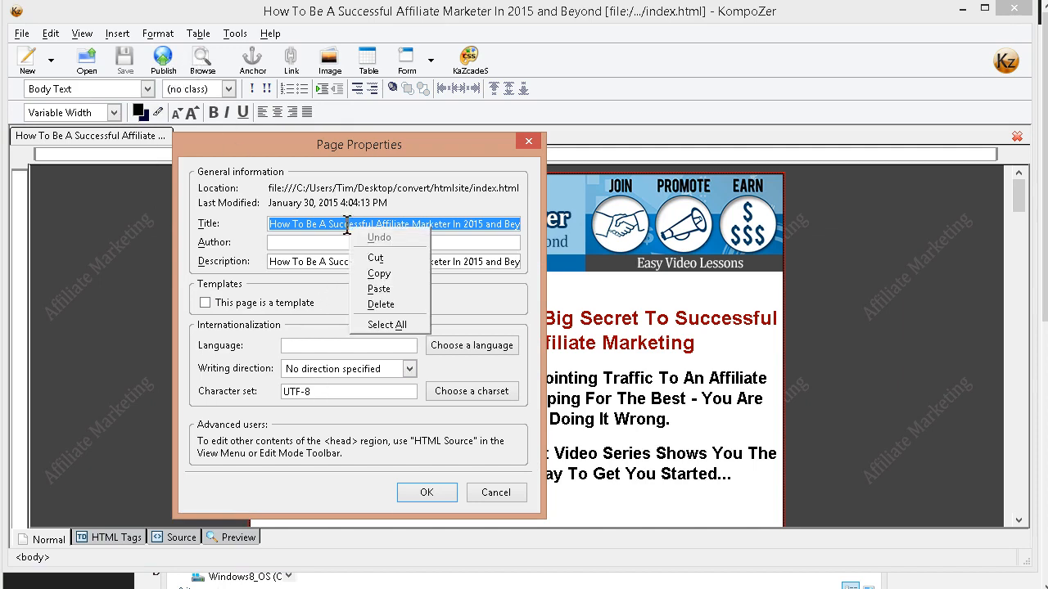
left_click(406, 273)
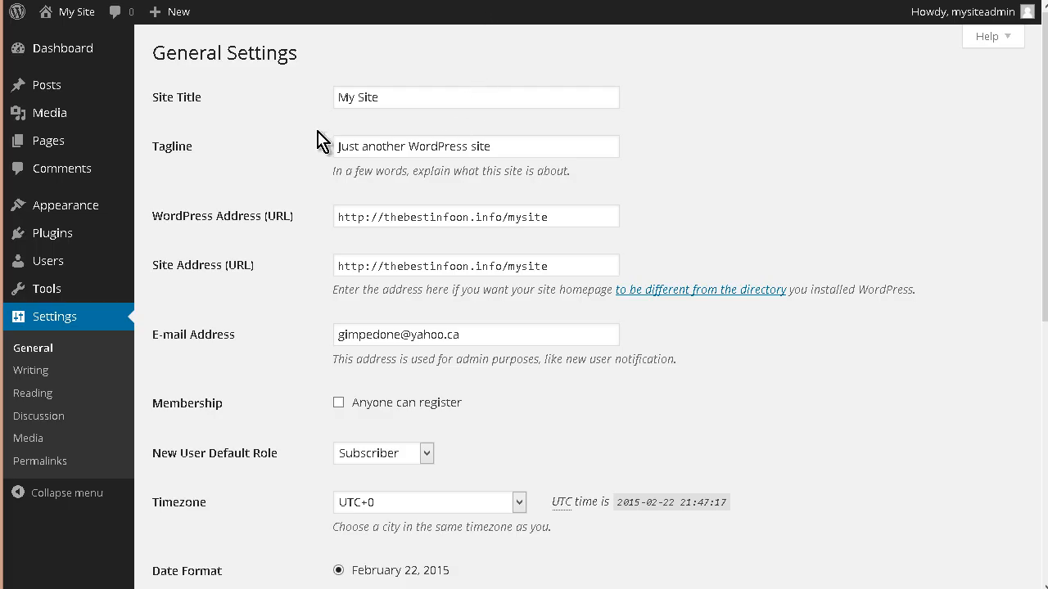
left_click_drag(390, 96, 275, 102)
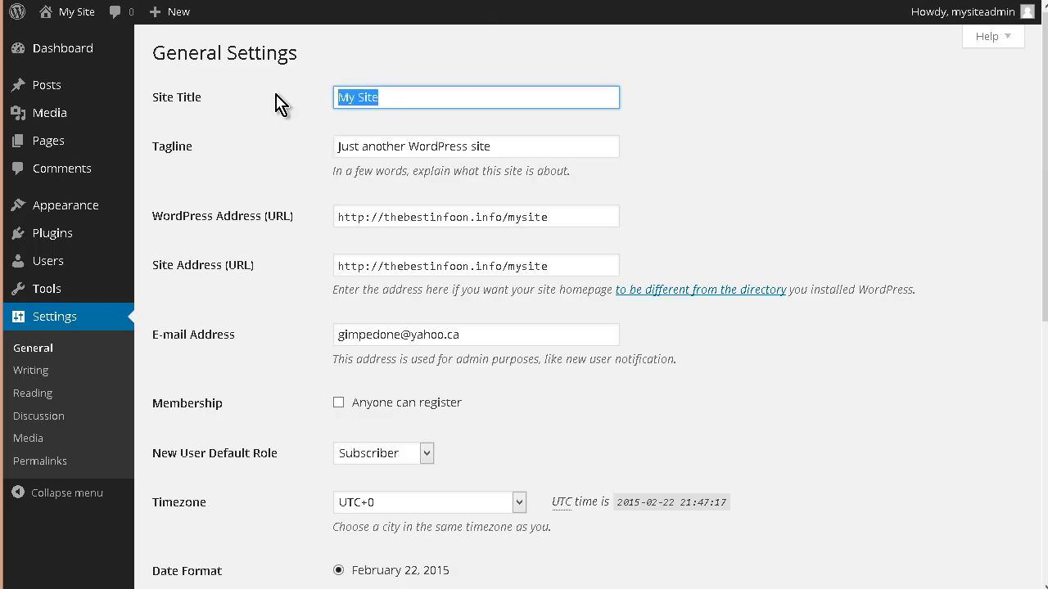
type("How To Be A Successful Affiliate Marketer In 2015 and Beyond")
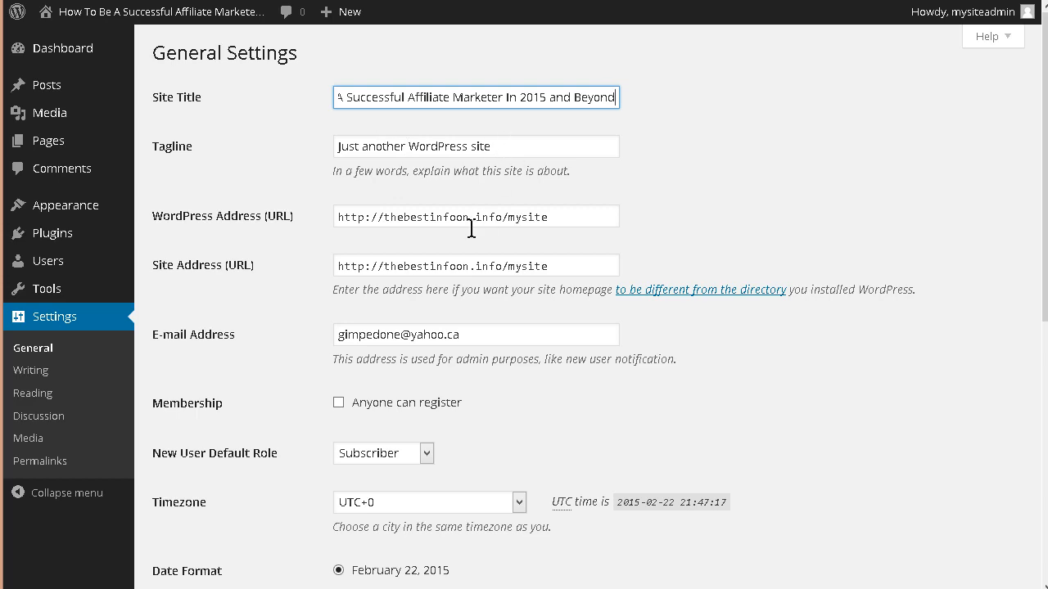
Switch back to KompoZer, check the page's description in the page properties and close them without changes.
left_click(414, 587)
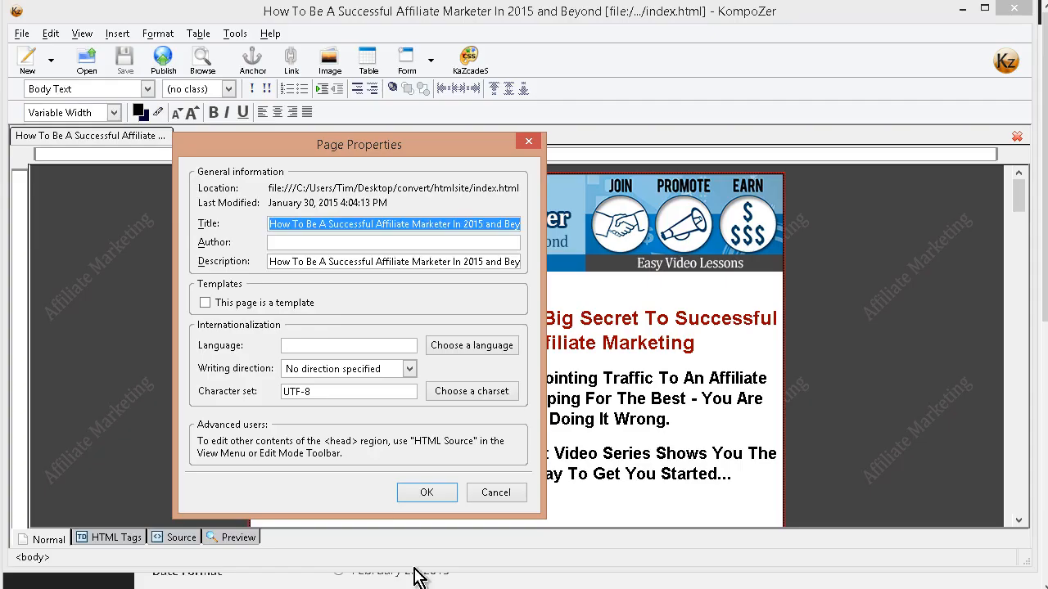
left_click(370, 261)
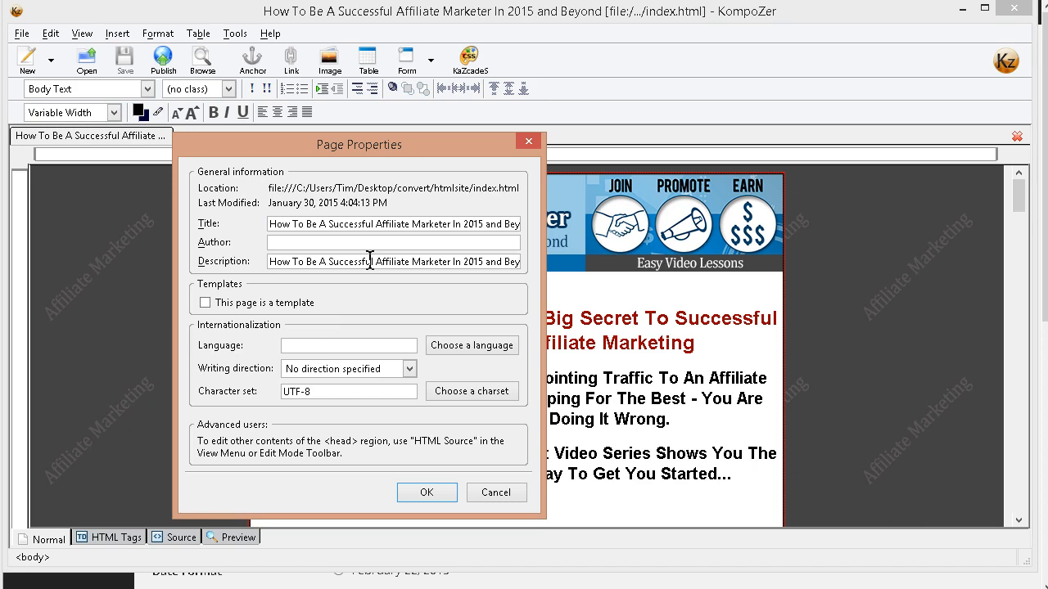
left_click(506, 492)
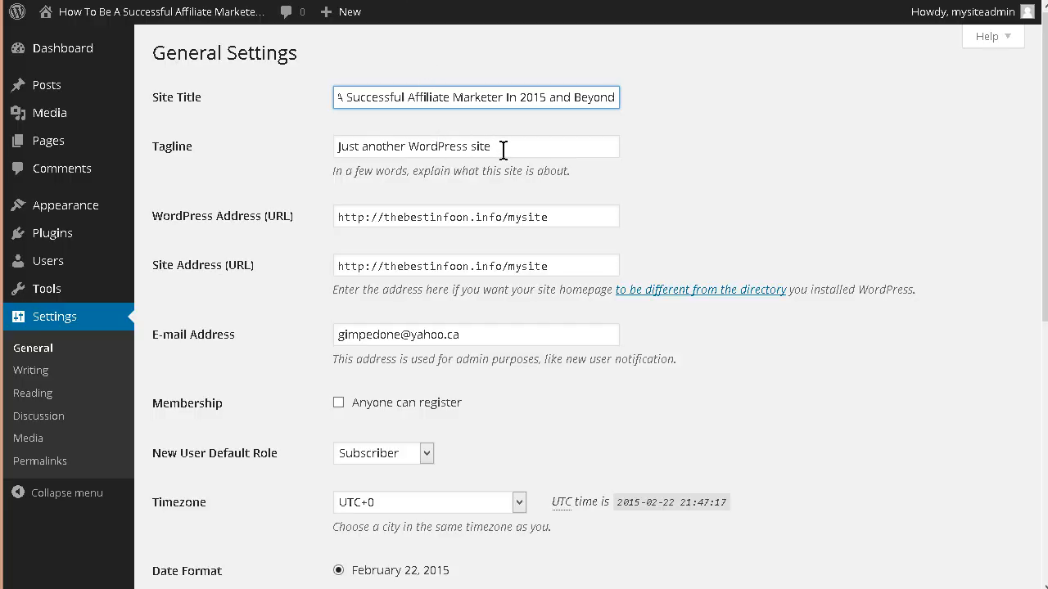
Return to the WordPress General Settings, clear the site's tagline and save the changes.
left_click(503, 150)
key("ctrl+a")
mouse_move(54, 135)
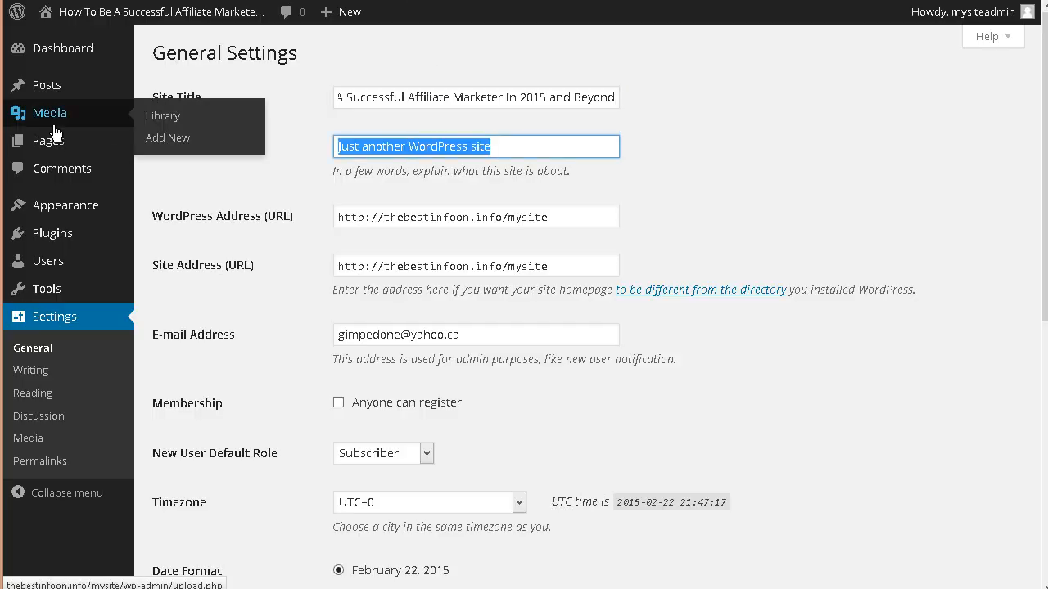
key("BackSpace")
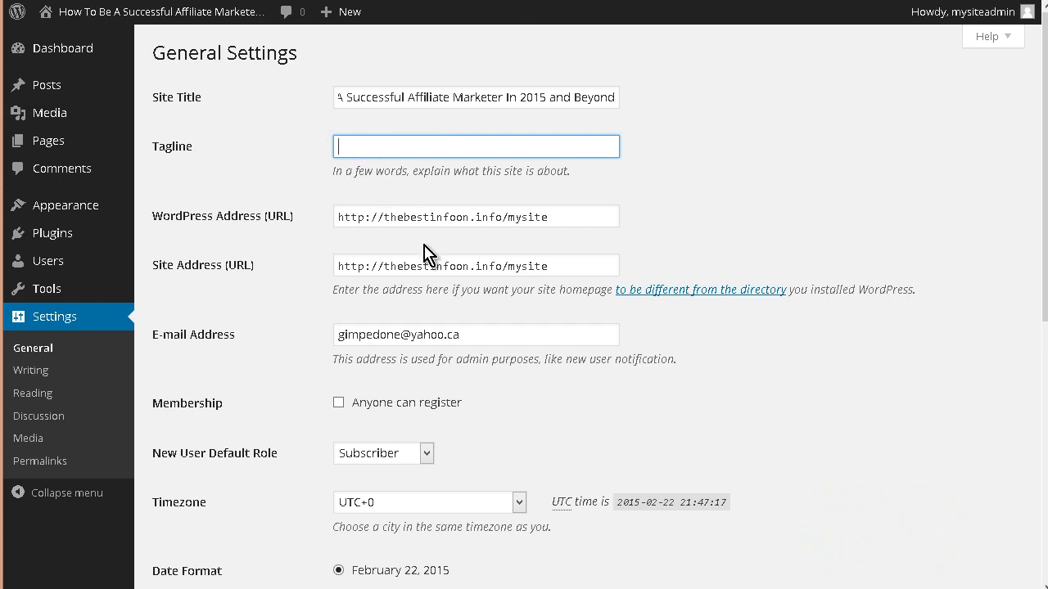
scroll(480, 70, "down", 2)
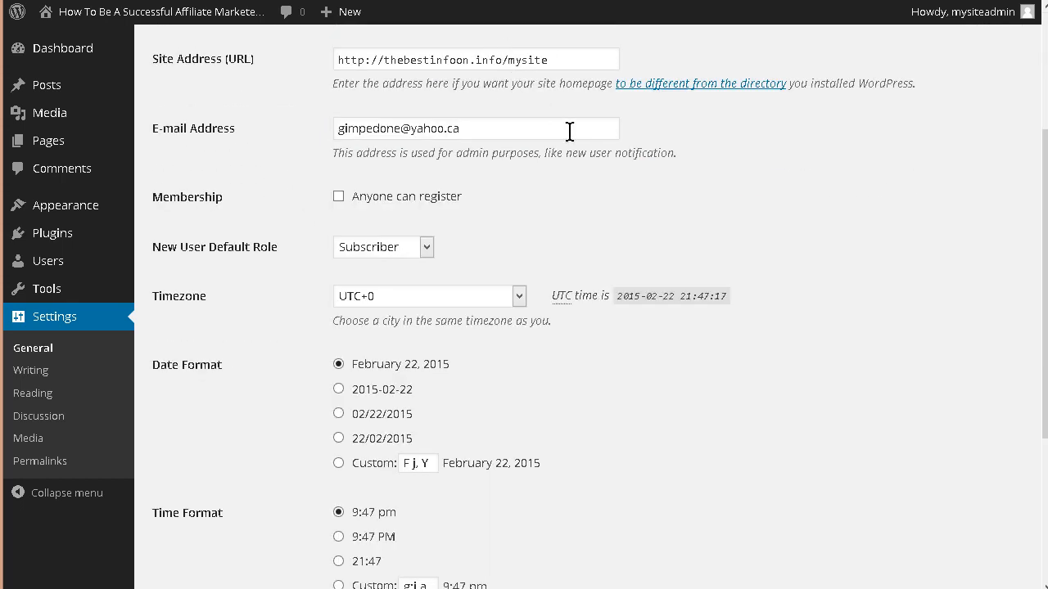
scroll(568, 131, "up", 1)
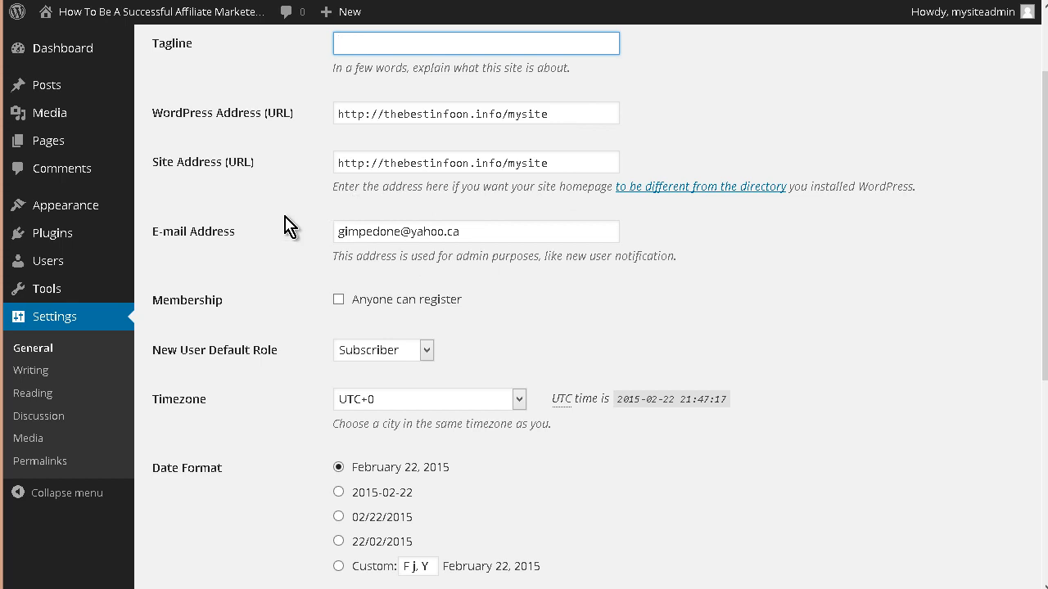
scroll(291, 237, "down", 1)
scroll(292, 239, "down", 4)
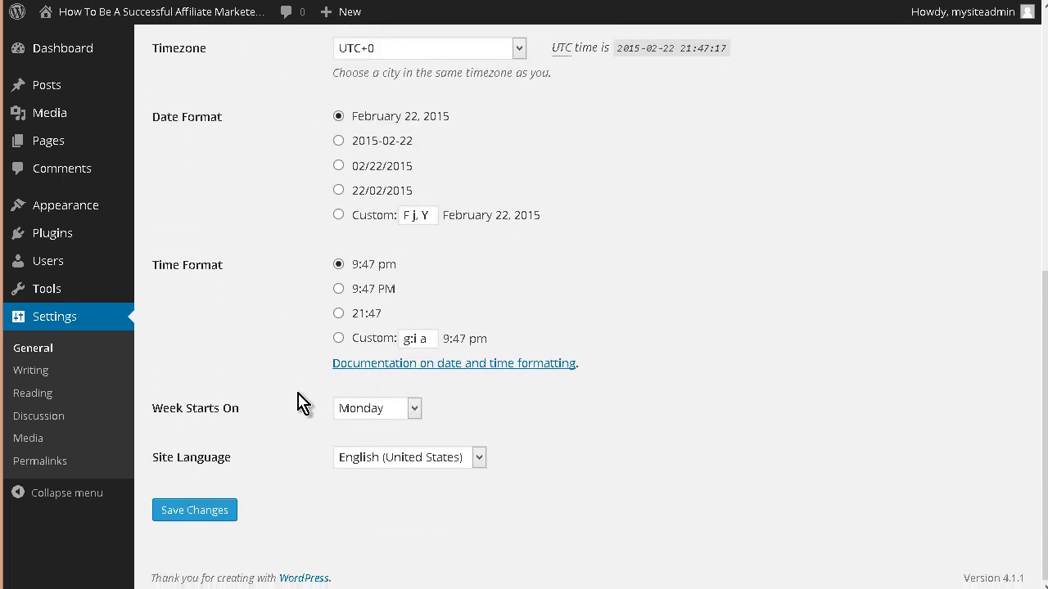
left_click(188, 508)
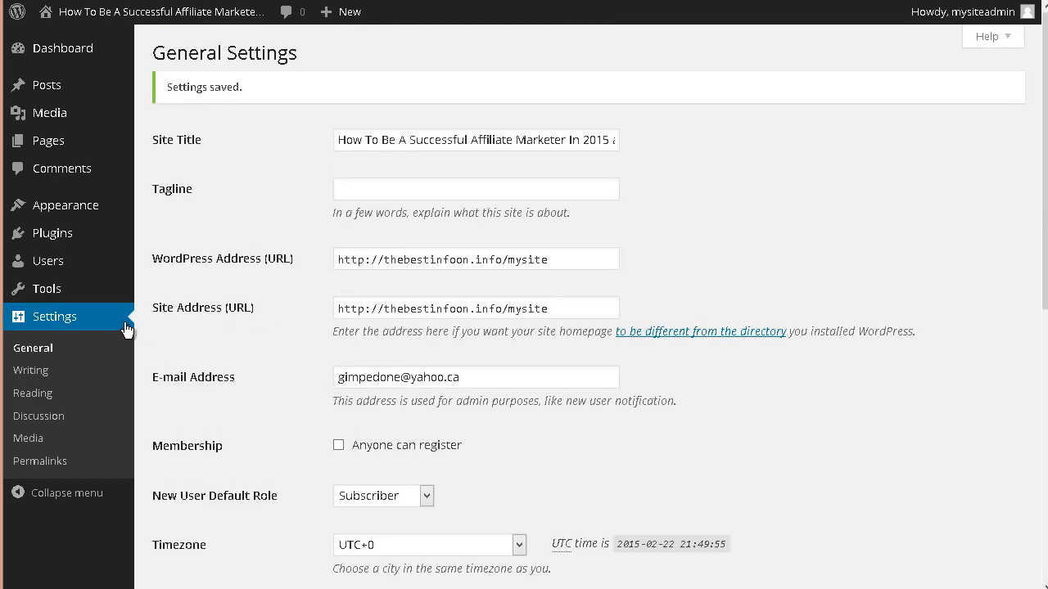
In the Discussion settings, disable all three default article settings for blog notifications, pingbacks and comments, and save the changes.
left_click(41, 419)
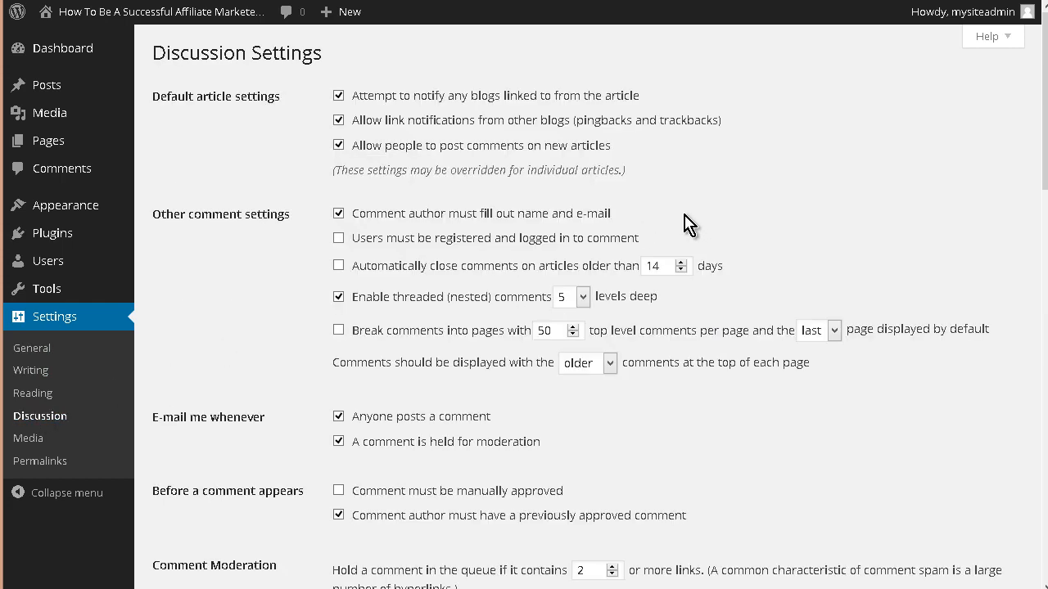
left_click(338, 121)
scroll(278, 388, "down", 1)
scroll(286, 388, "down", 15)
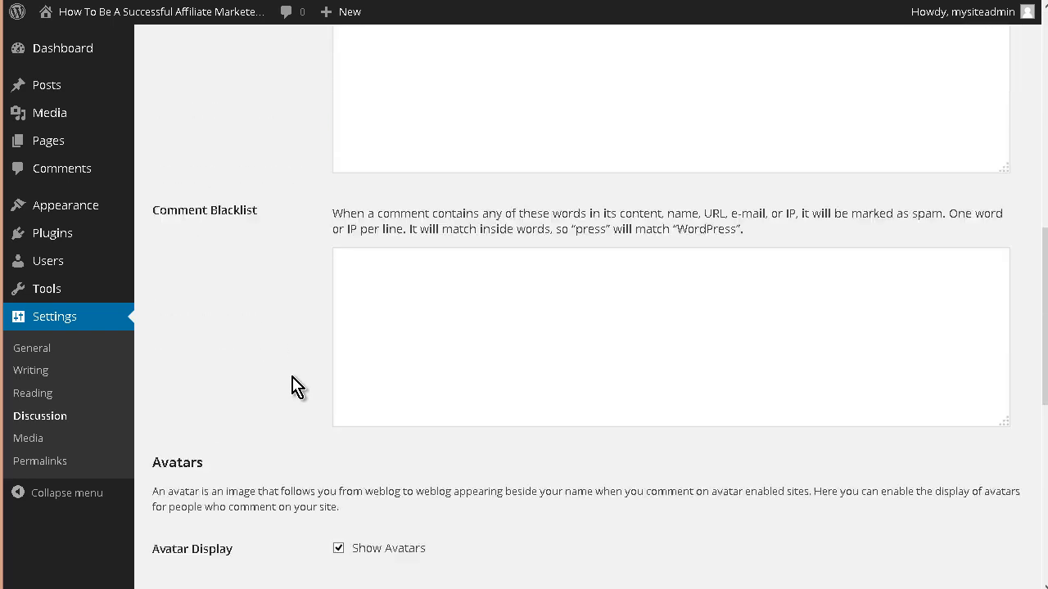
left_click(211, 510)
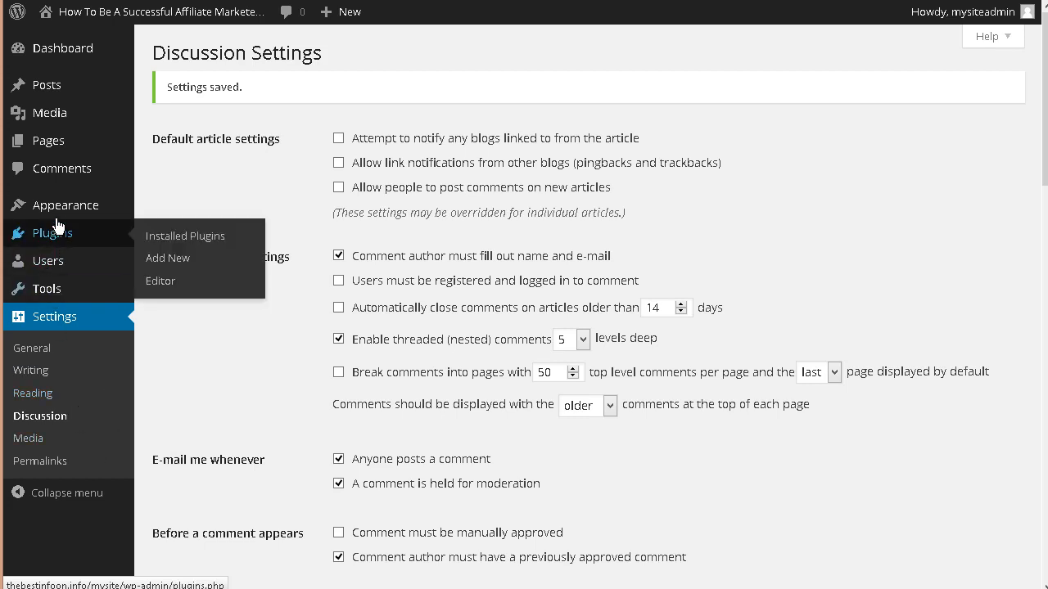
Find Twenty Eleven among the popular themes, then install and activate it.
mouse_move(58, 218)
left_click(168, 210)
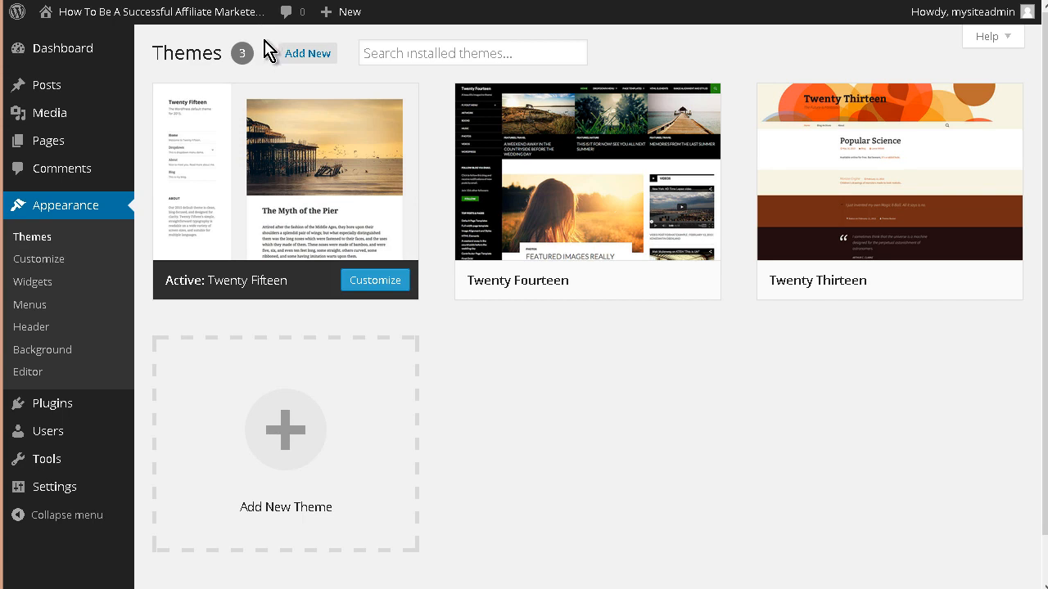
left_click(317, 53)
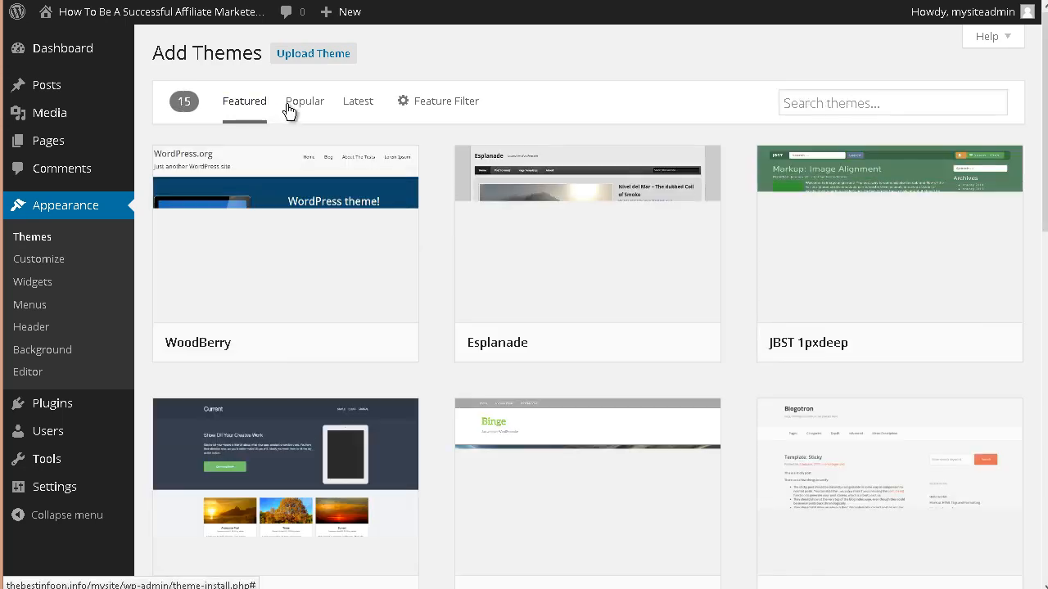
left_click(292, 109)
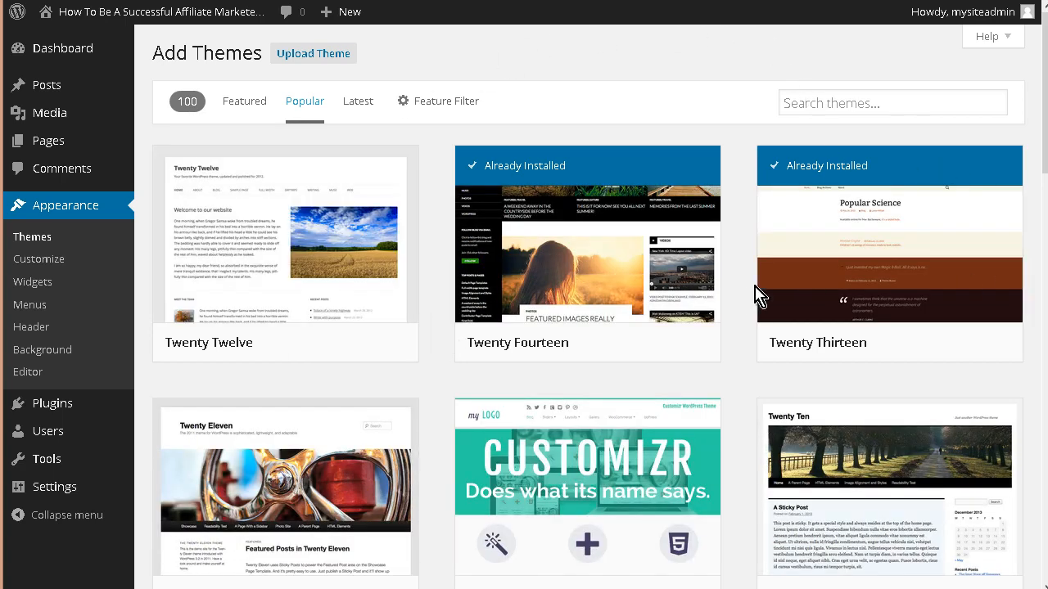
scroll(731, 300, "down", 3)
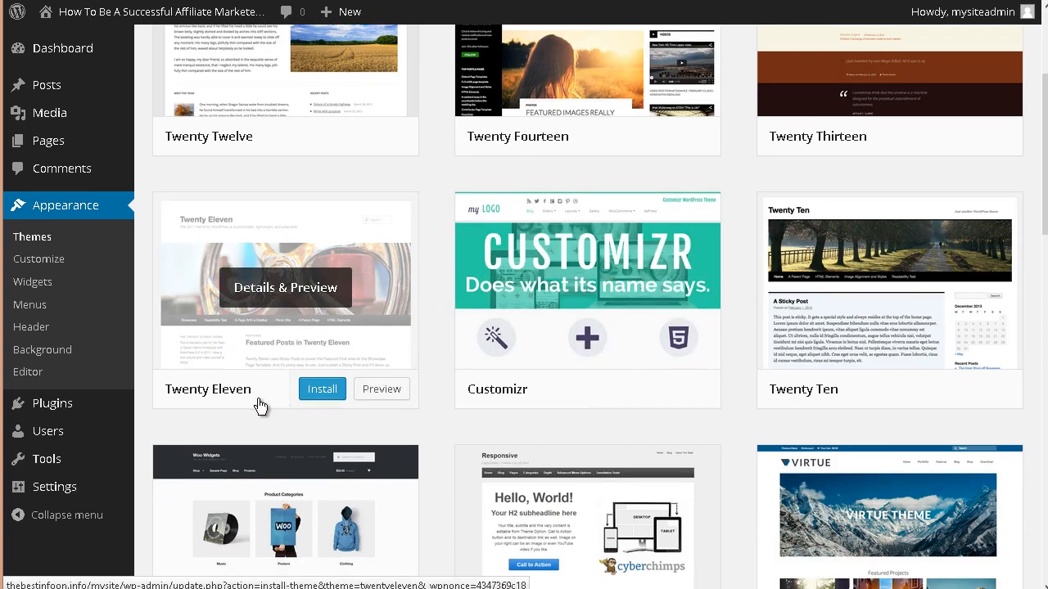
left_click(320, 398)
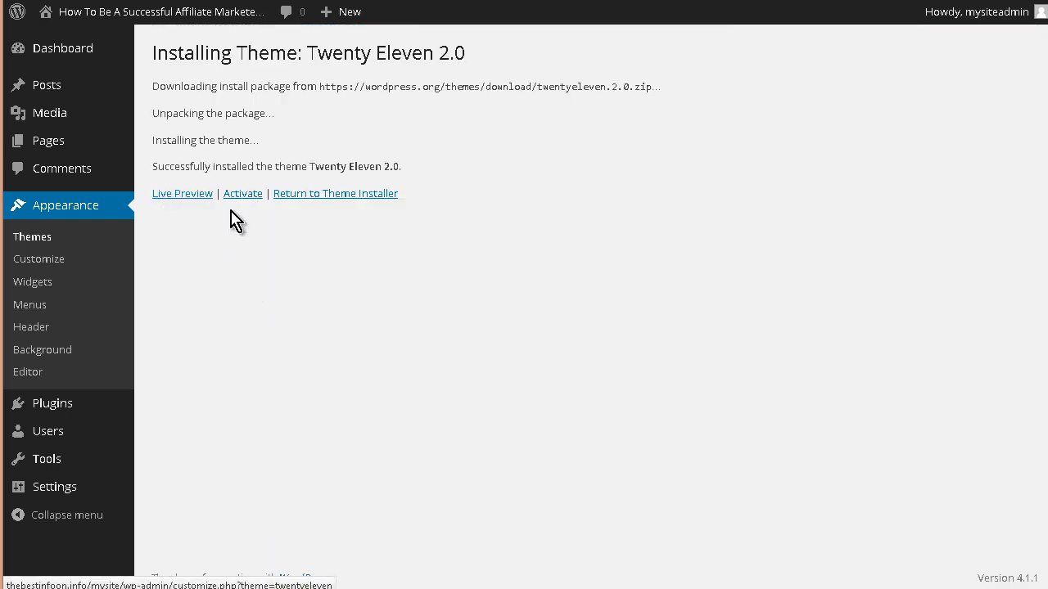
left_click(246, 195)
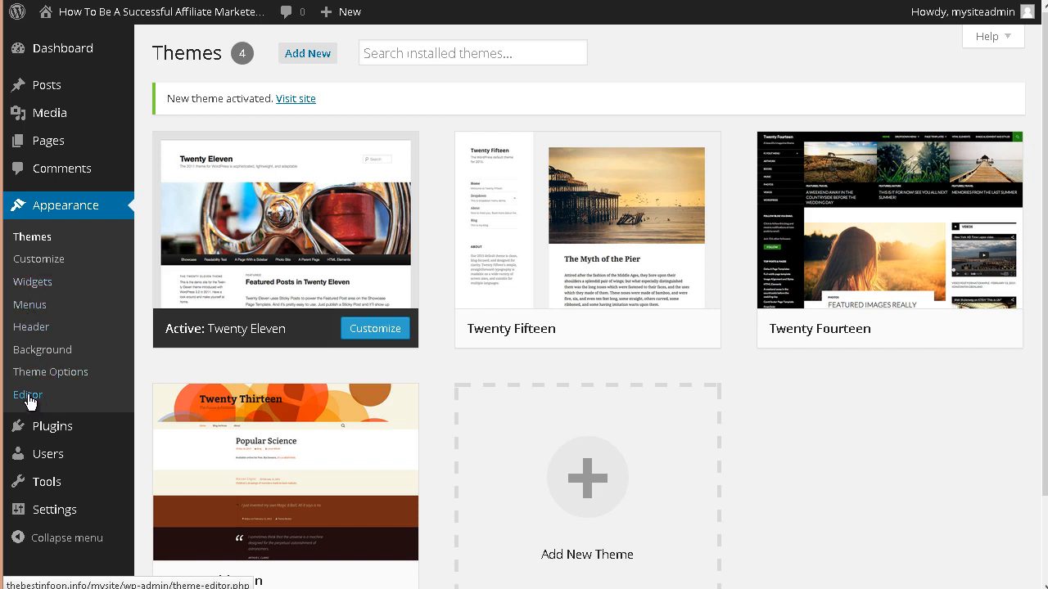
Open the Twenty Eleven stylesheet (style.css) in the theme editor and look through its code to the end.
left_click(627, 398)
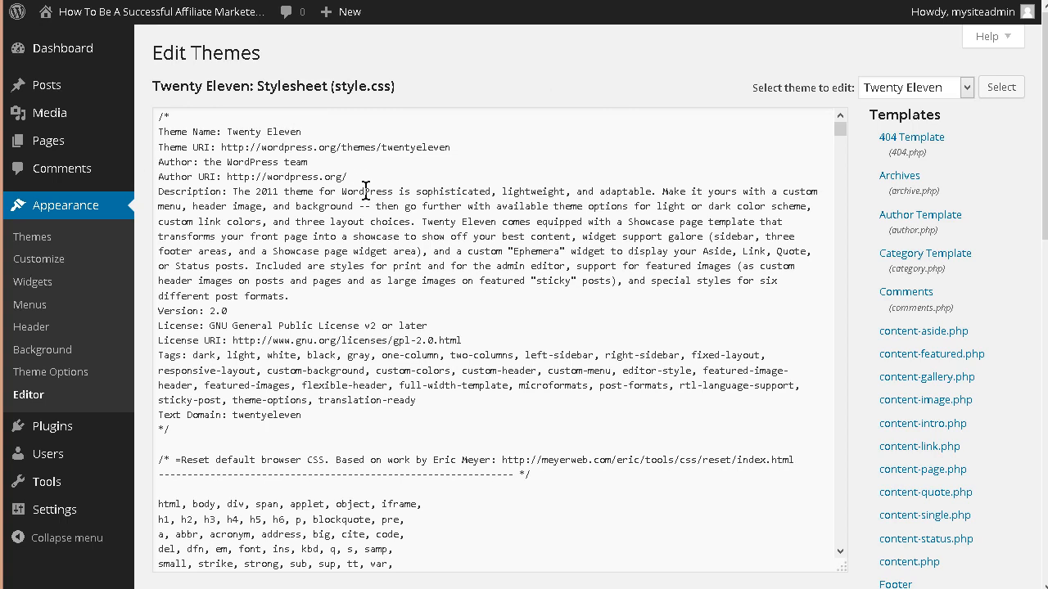
scroll(404, 259, "down", 5)
scroll(404, 262, "up", 3)
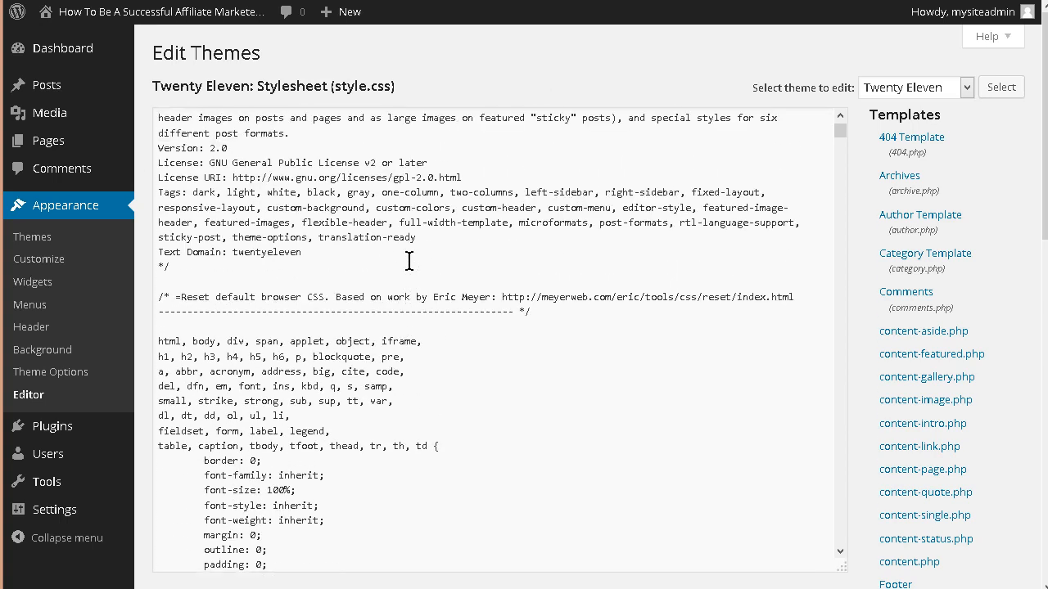
scroll(570, 233, "up", 2)
scroll(628, 243, "down", 5)
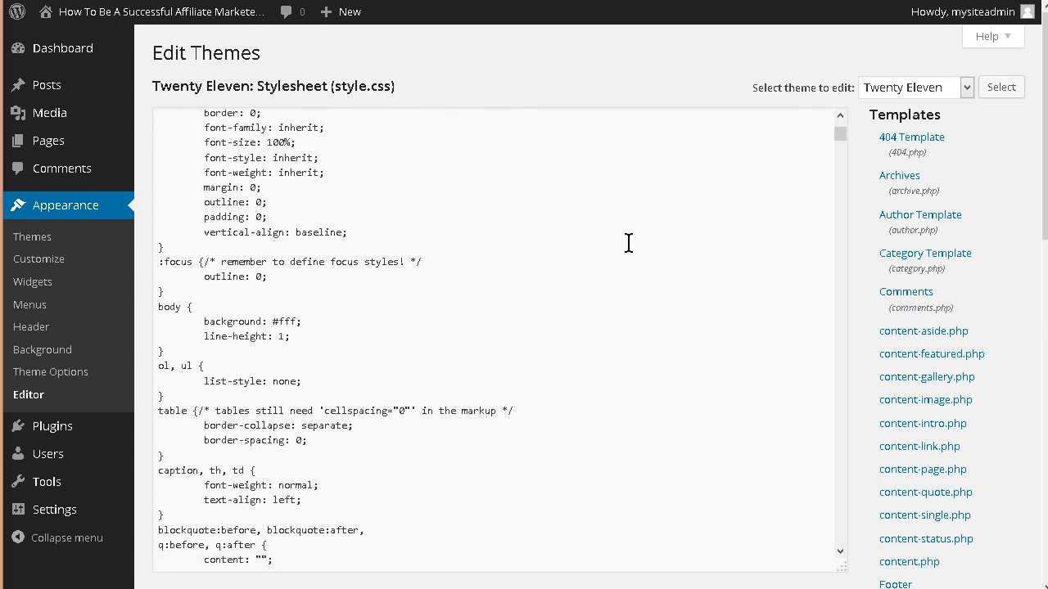
scroll(629, 243, "down", 20)
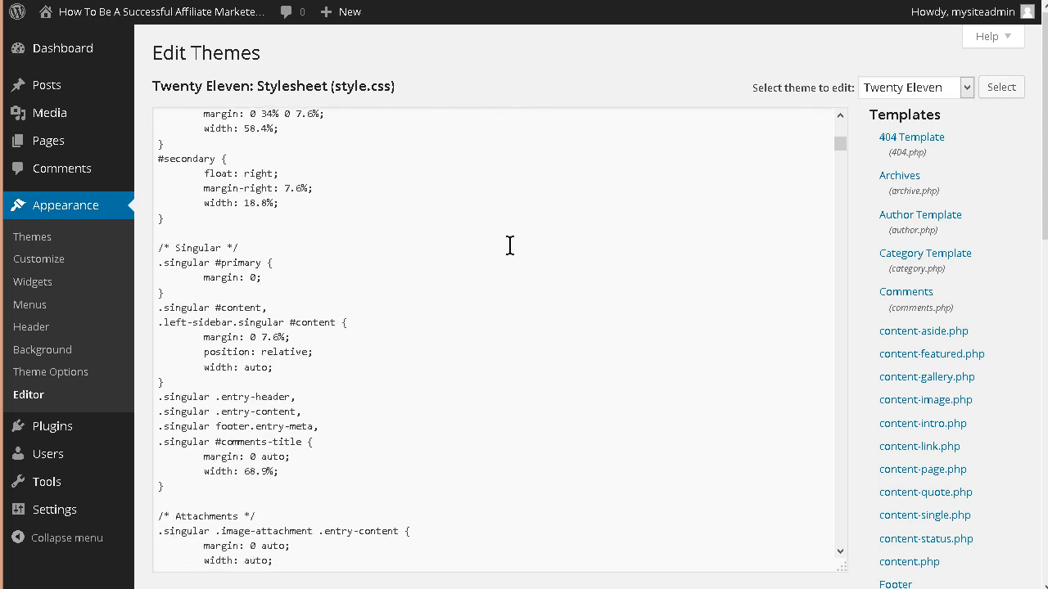
scroll(507, 245, "down", 20)
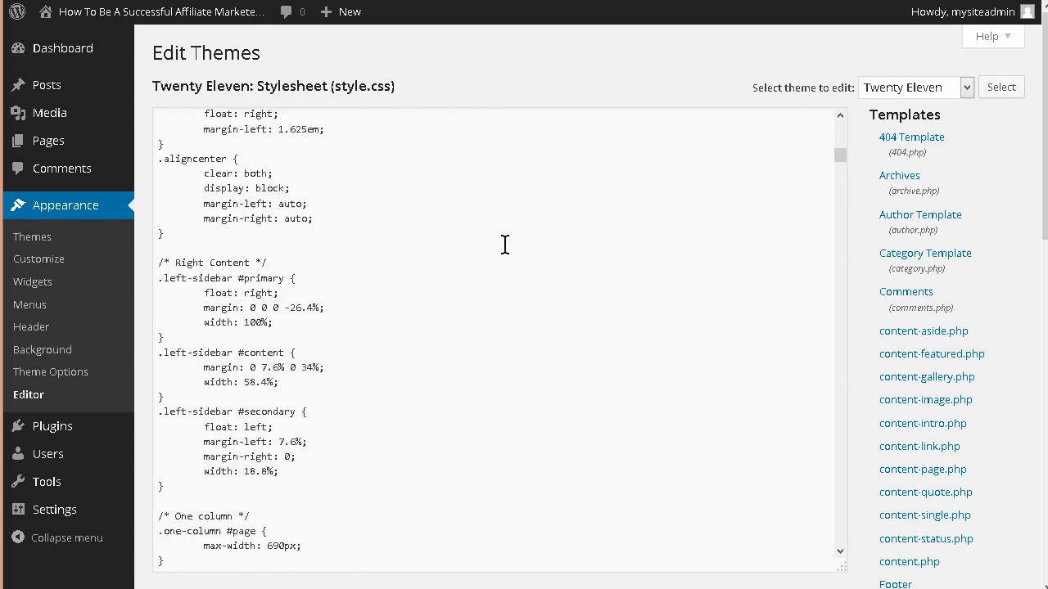
scroll(505, 244, "down", 20)
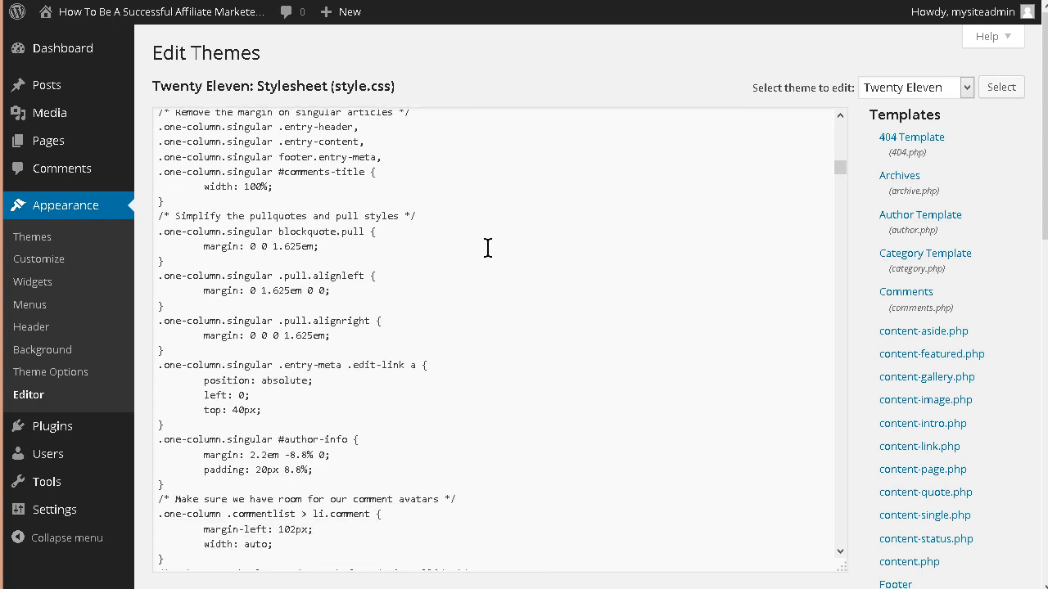
scroll(487, 248, "down", 15)
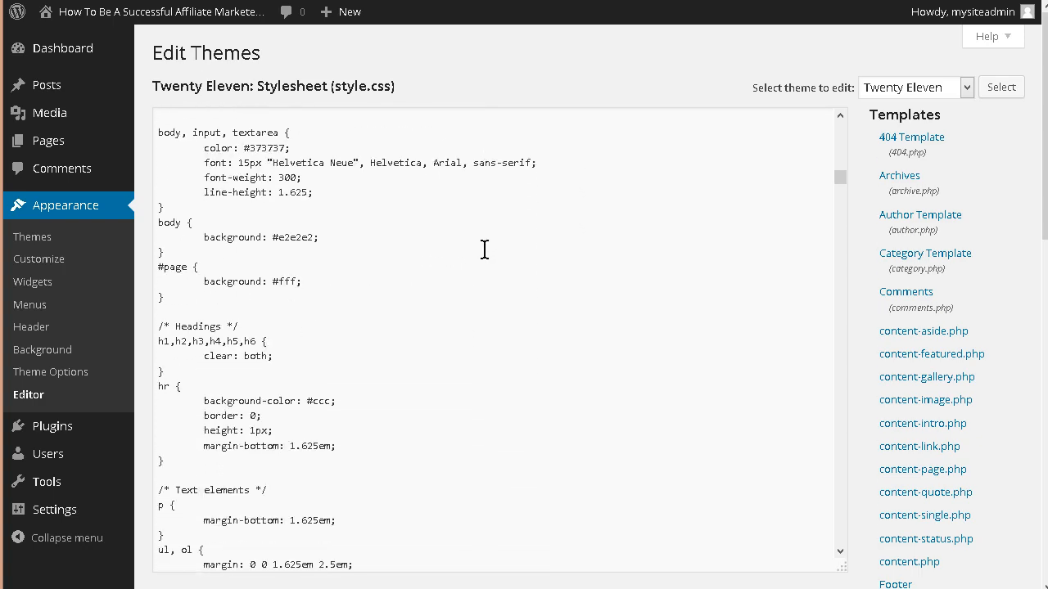
scroll(487, 248, "down", 15)
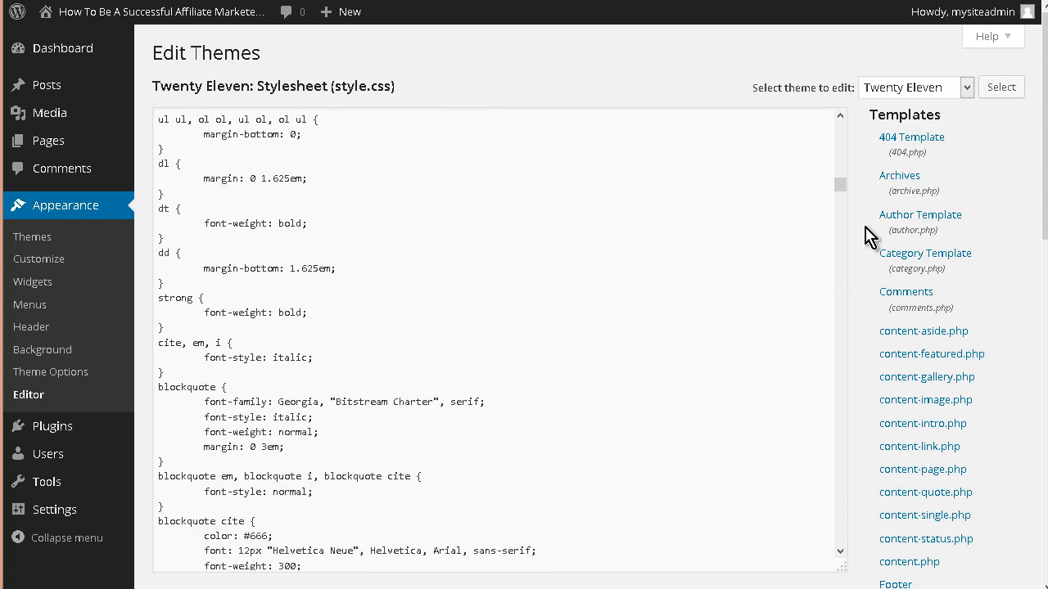
scroll(884, 164, "down", 2)
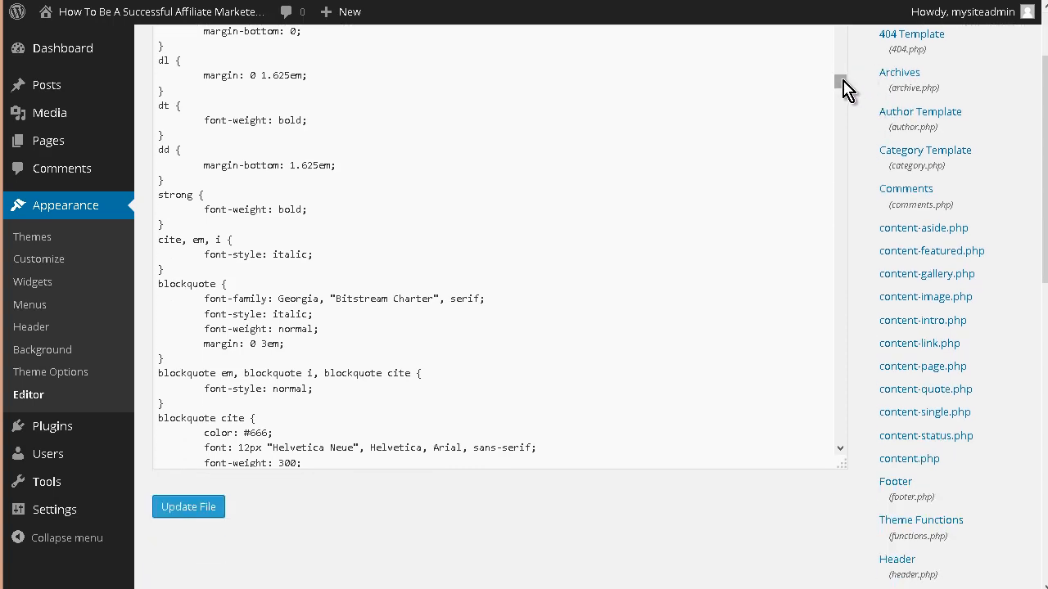
left_click_drag(844, 85, 830, 502)
scroll(769, 341, "down", 2)
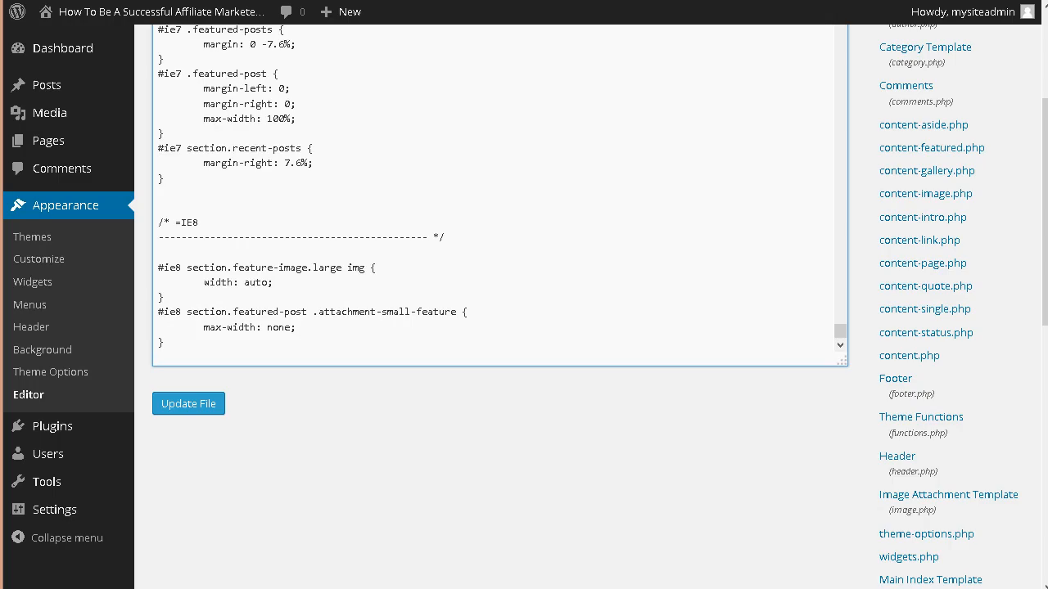
Switch to KompoZer and check the rules of the sales page's internal stylesheet in the CSS editor.
key("alt+Tab")
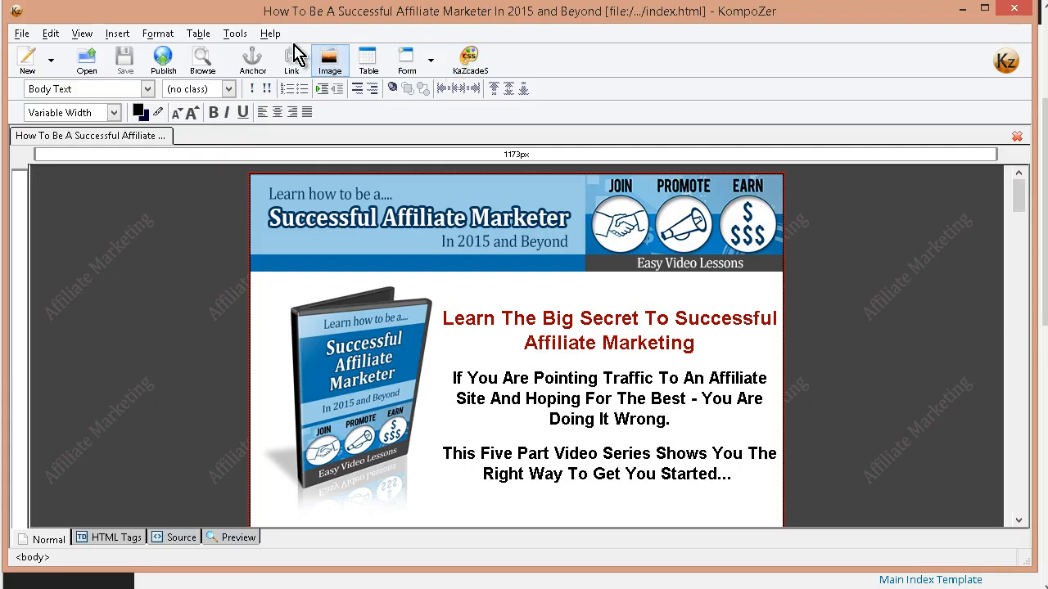
left_click(235, 34)
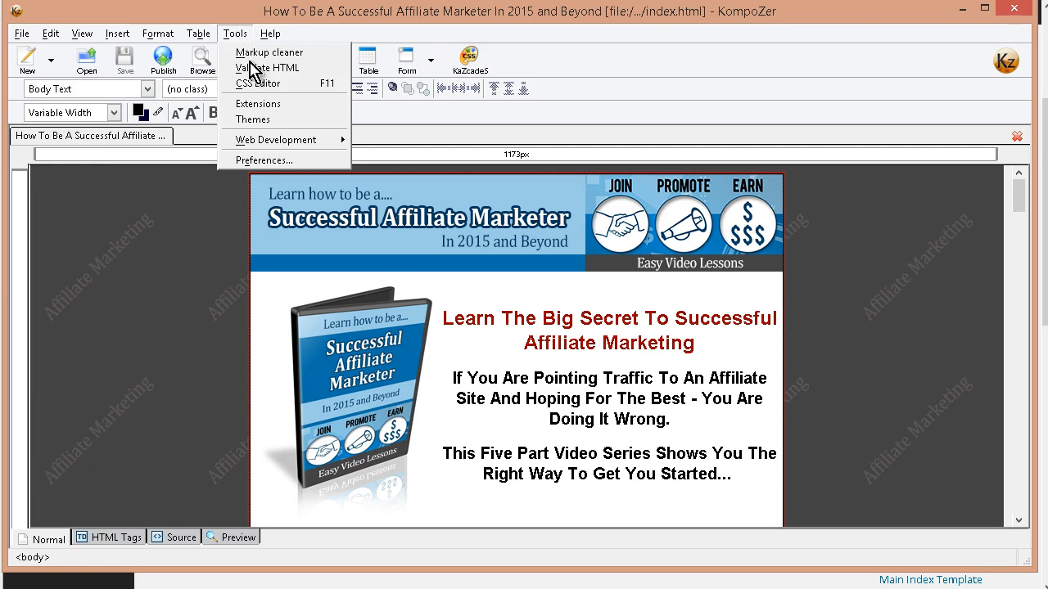
left_click(262, 84)
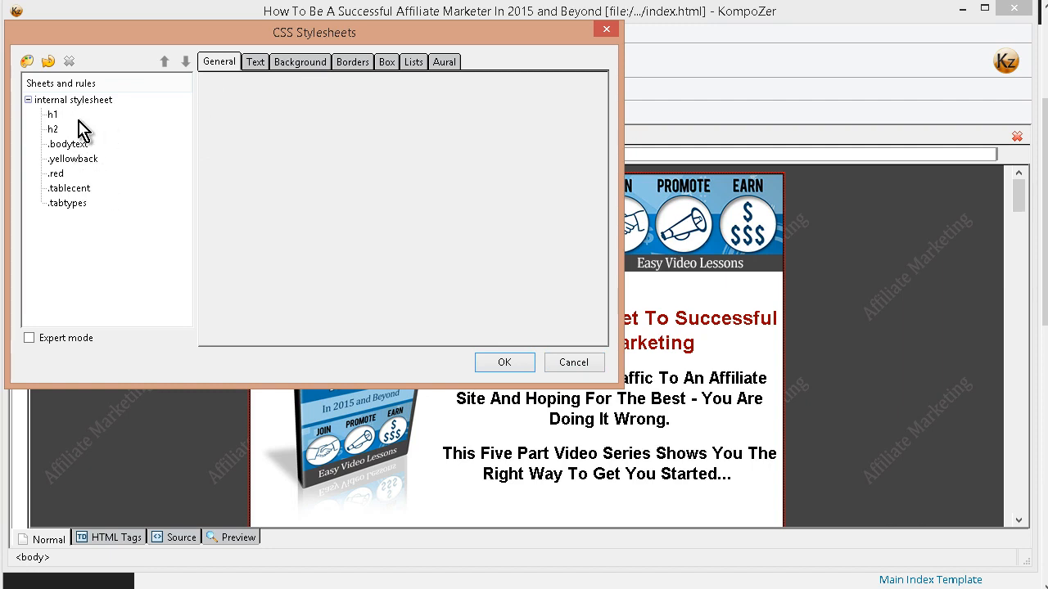
left_click(583, 364)
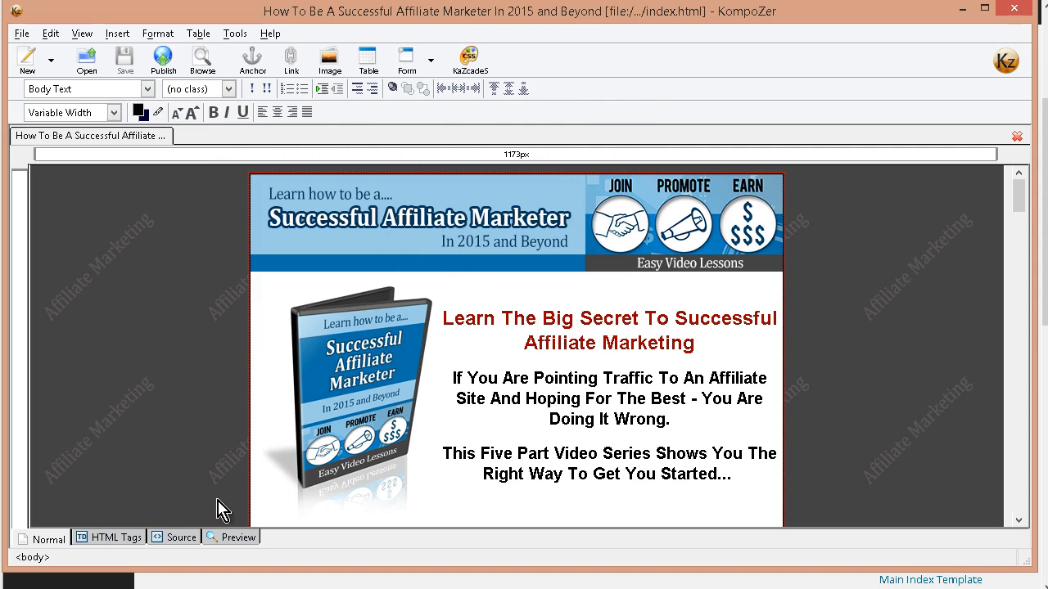
In the sales page's HTML source, select the whole CSS block from the opening <style> tag through </style> and copy it.
left_click(183, 538)
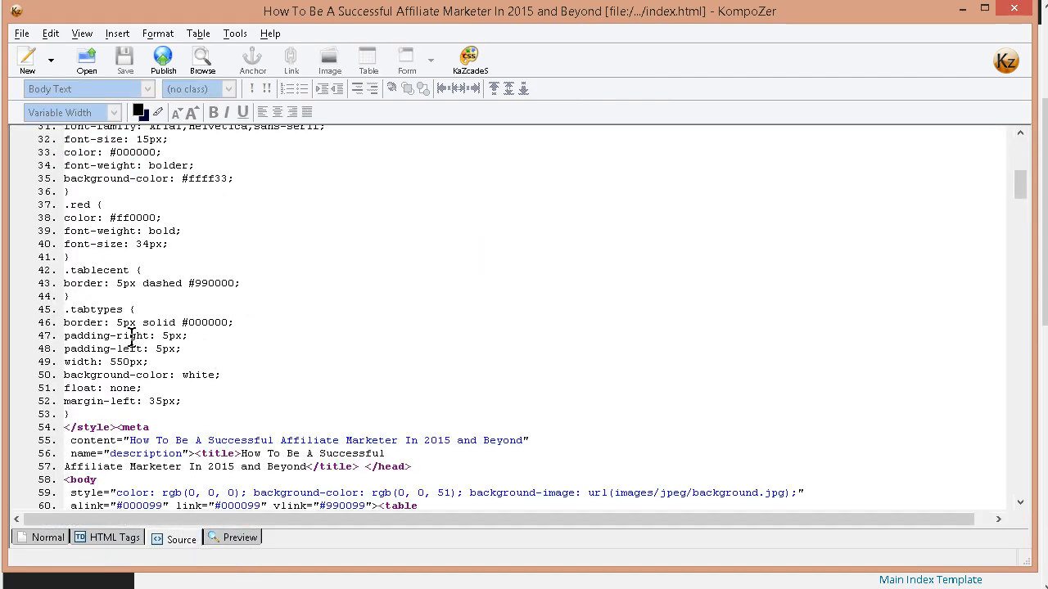
scroll(131, 340, "up", 10)
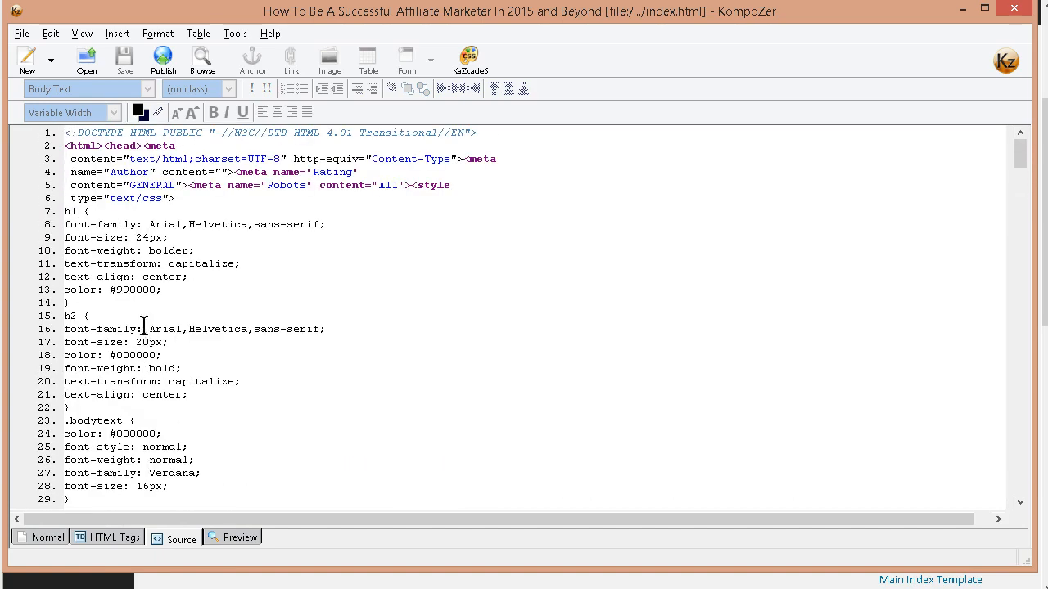
scroll(196, 238, "down", 1)
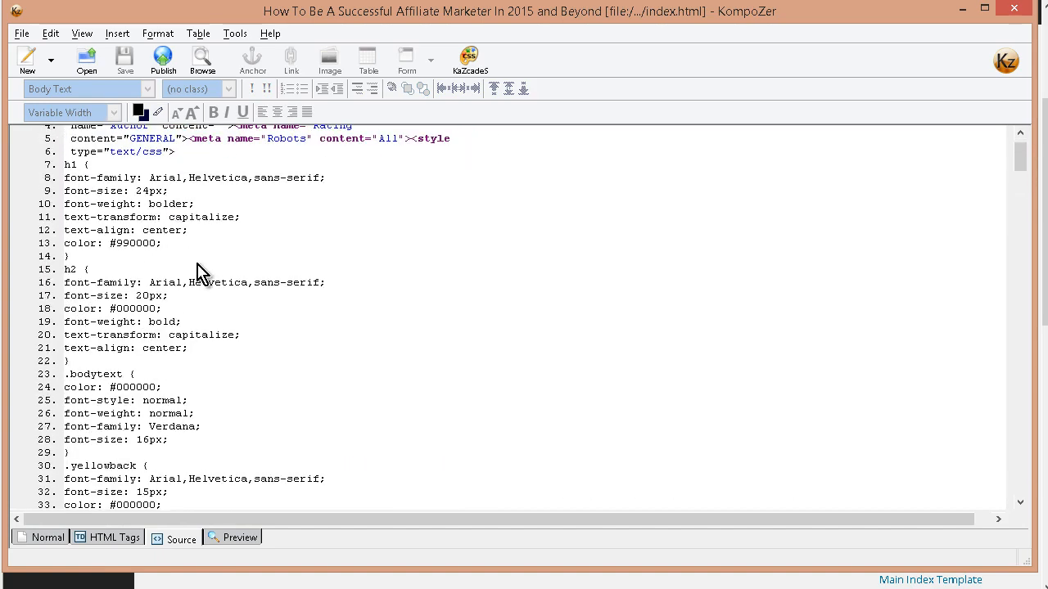
scroll(209, 282, "up", 1)
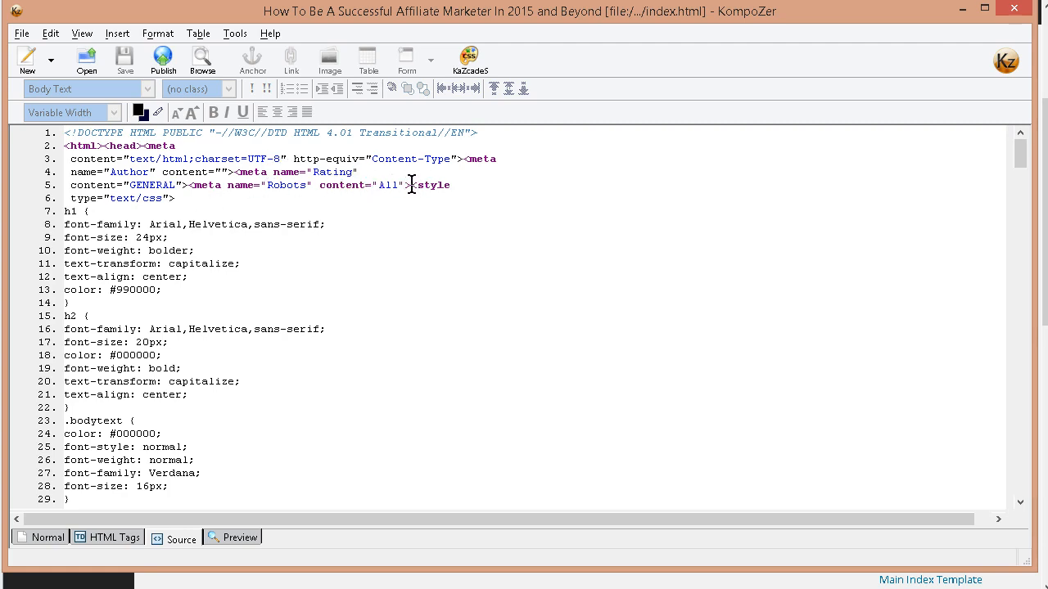
left_click_drag(413, 186, 451, 203)
key("Right")
left_click(459, 198, "shift")
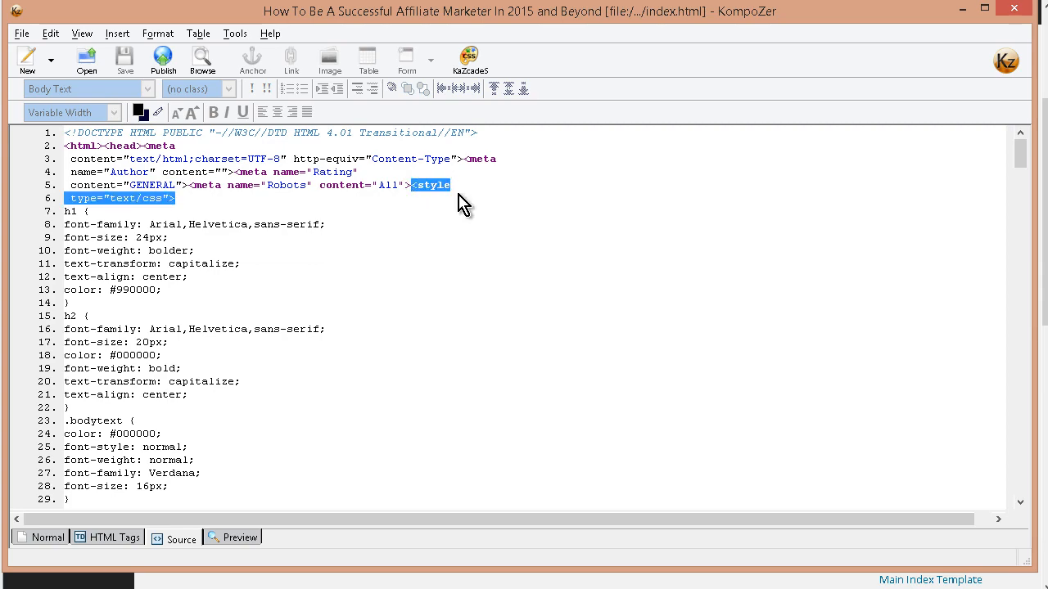
left_click_drag(459, 199, 133, 311)
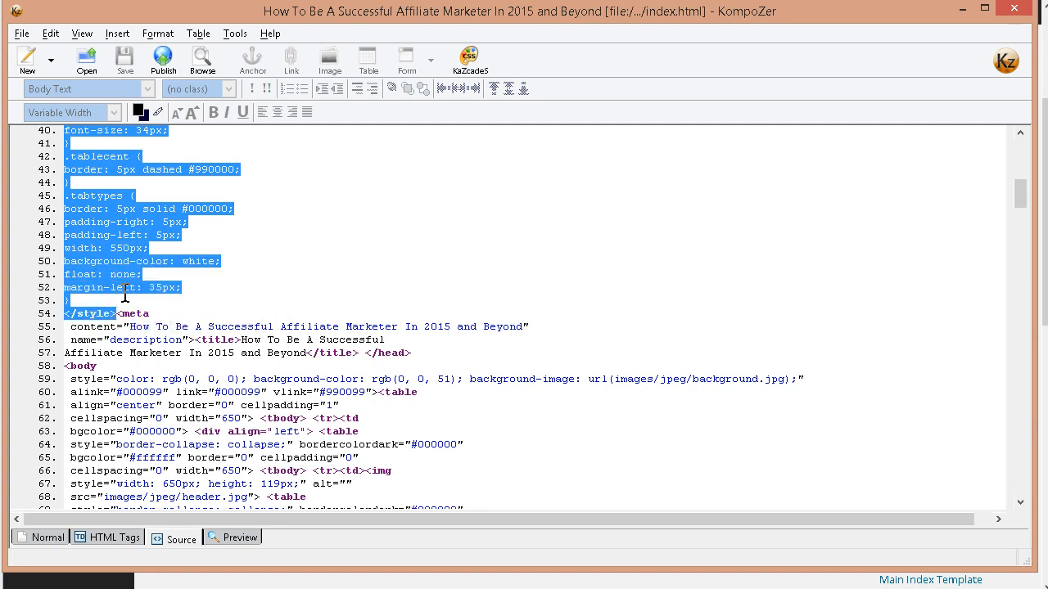
right_click(92, 229)
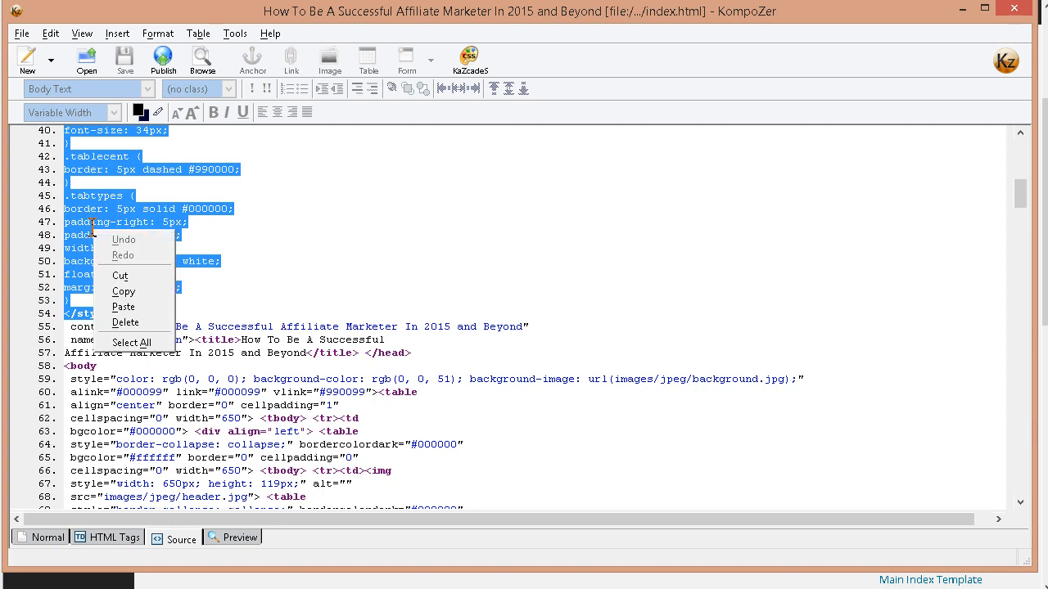
left_click(153, 291)
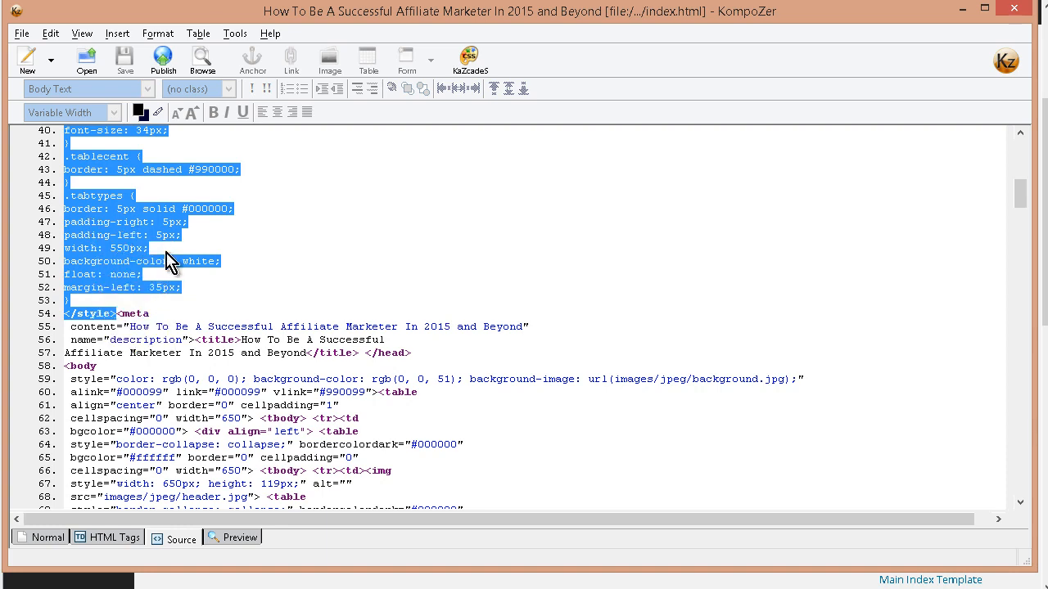
Switch back to WordPress, paste the copied CSS block at the end of Twenty Eleven's style.css and update the file.
key("alt+Tab")
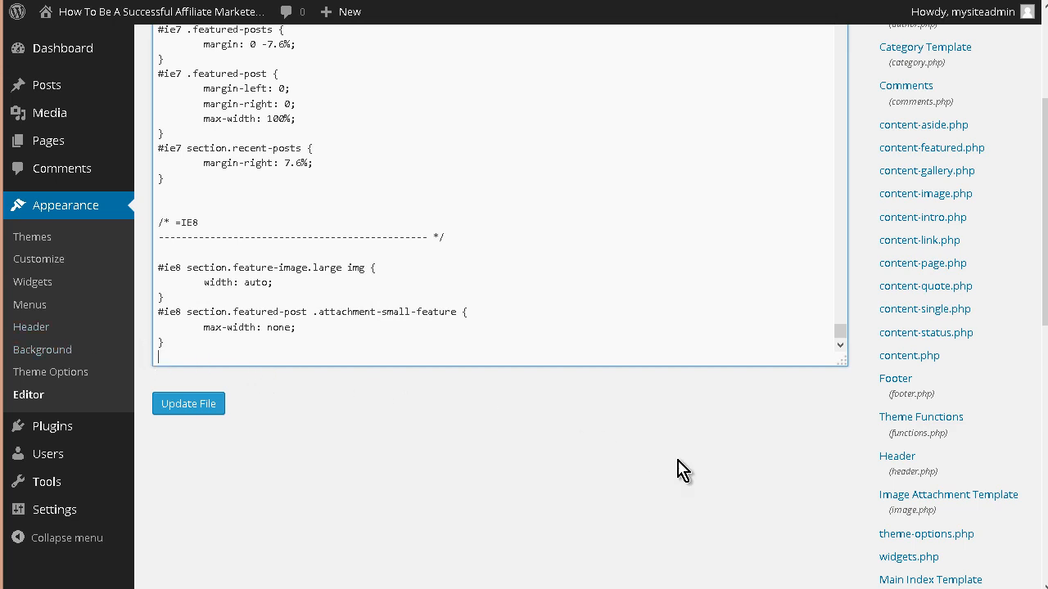
key("ctrl+v")
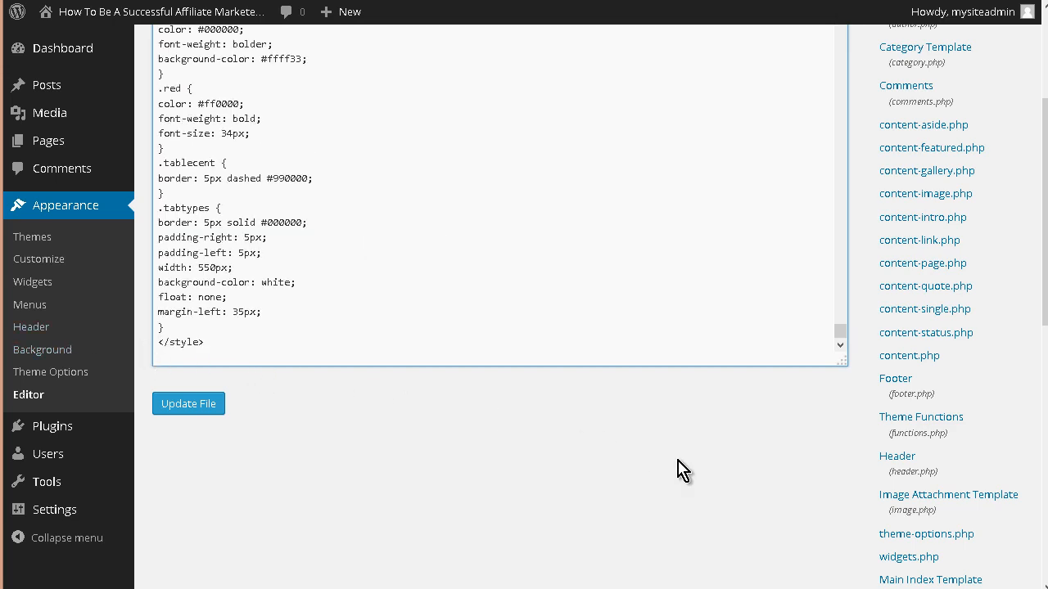
left_click(205, 403)
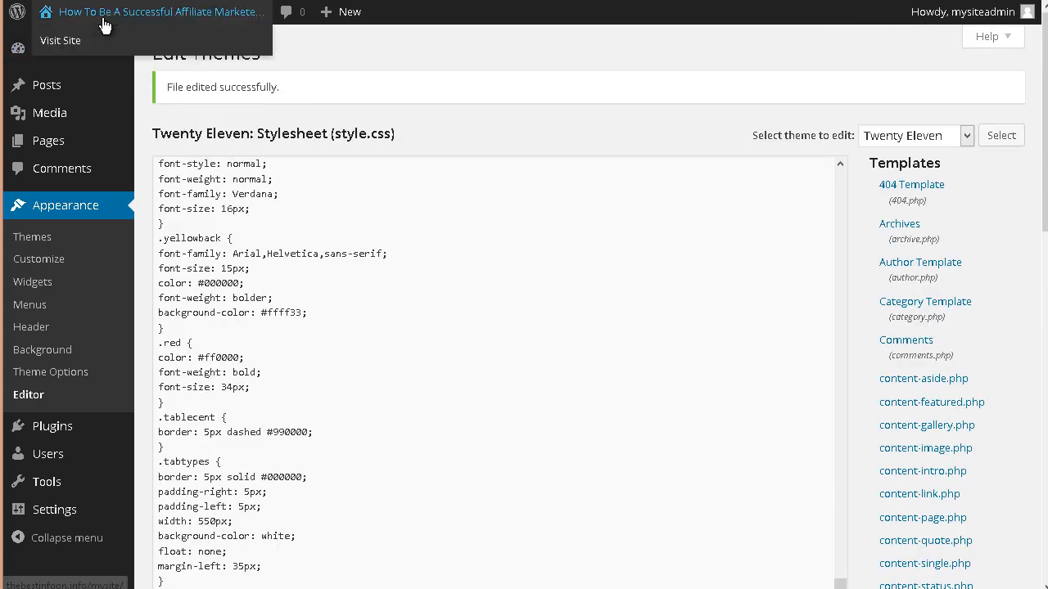
Visit the site's front page, look over its header, content area and sidebar, and return to the theme editor.
mouse_move(69, 17)
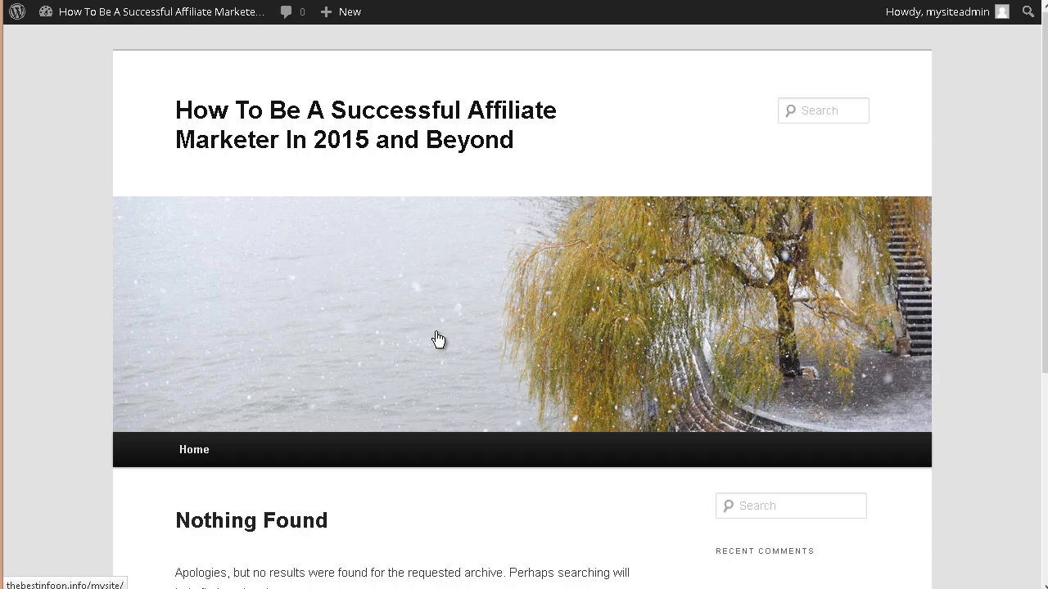
scroll(633, 282, "down", 4)
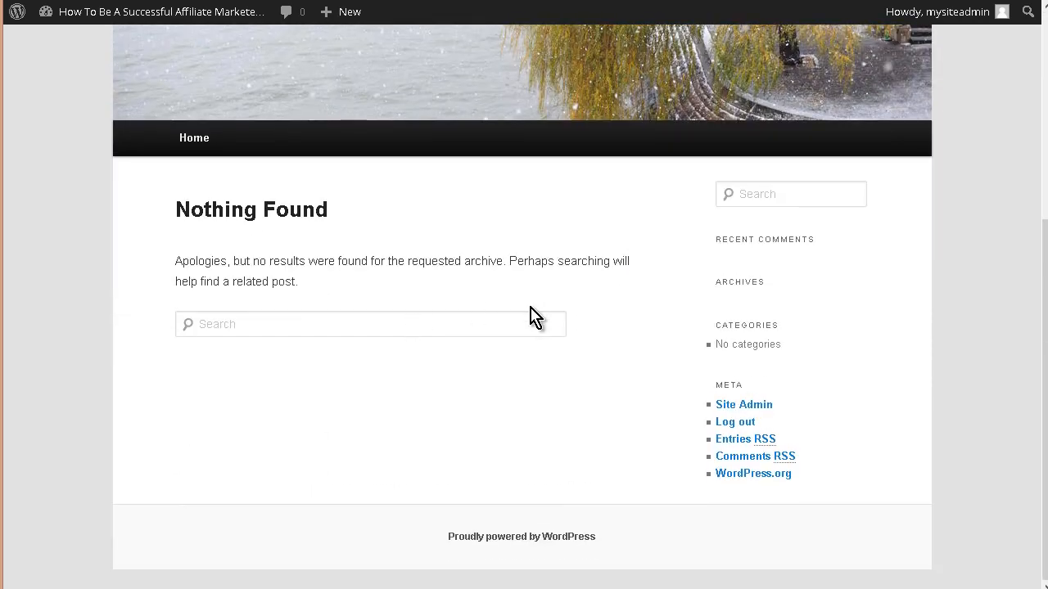
scroll(509, 344, "up", 4)
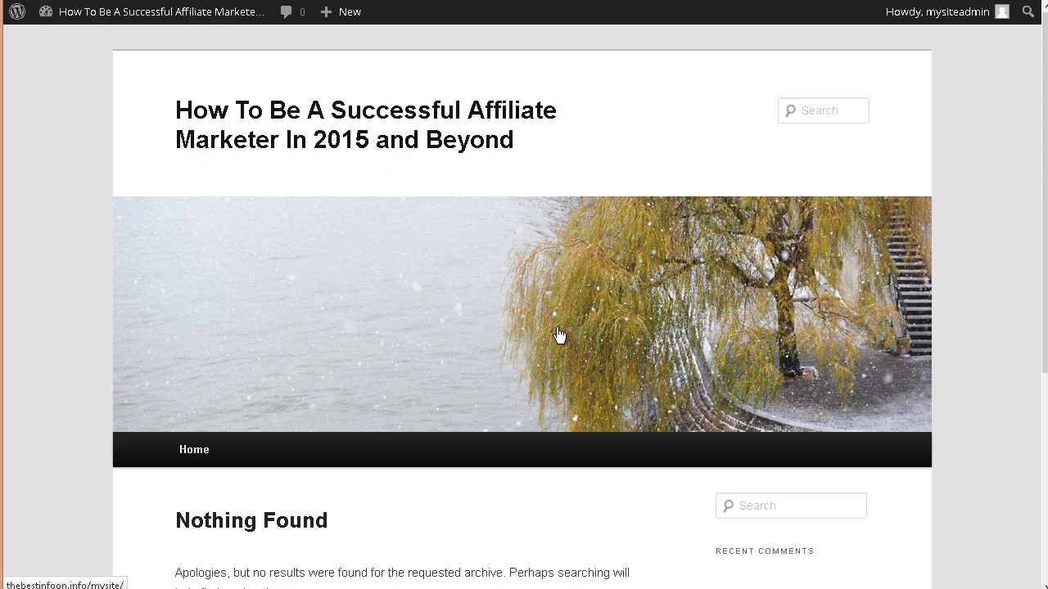
key("ctrl+Tab")
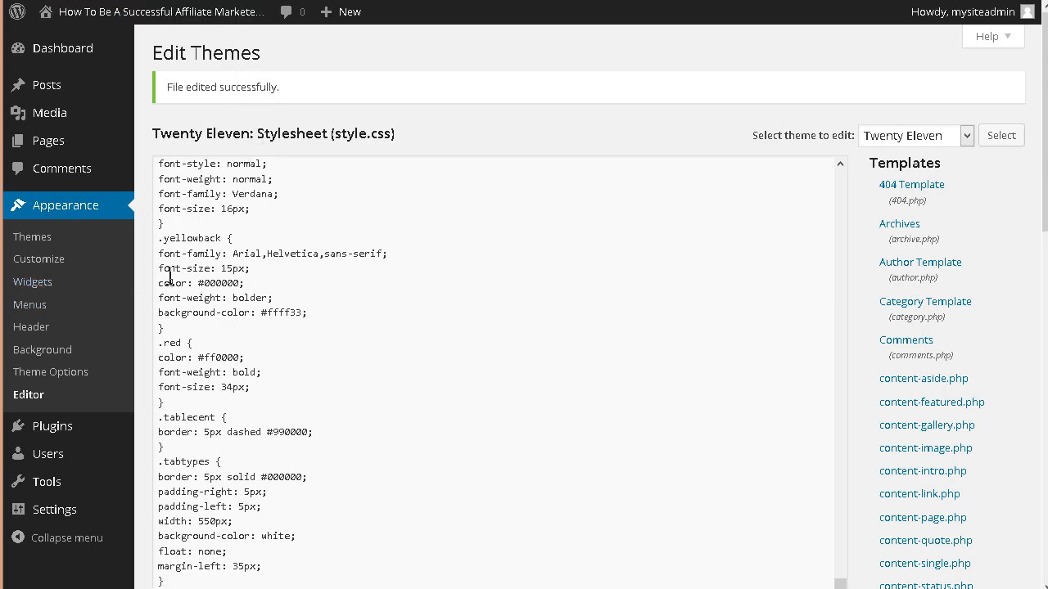
Look back through the pasted rules and the theme code above them in the Twenty Eleven stylesheet.
scroll(365, 276, "down", 5)
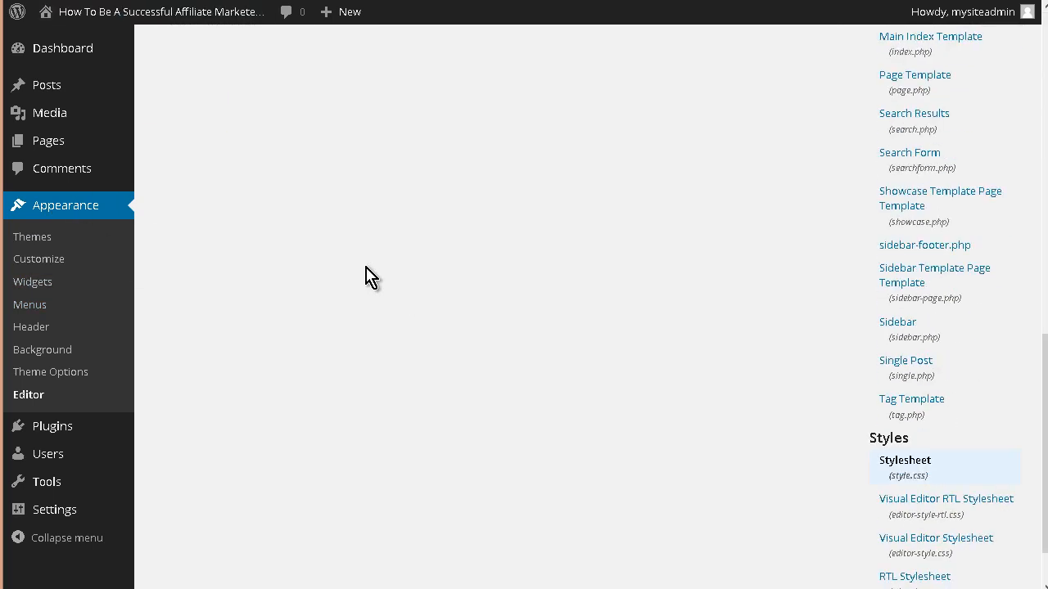
scroll(368, 270, "up", 8)
scroll(371, 266, "up", 15)
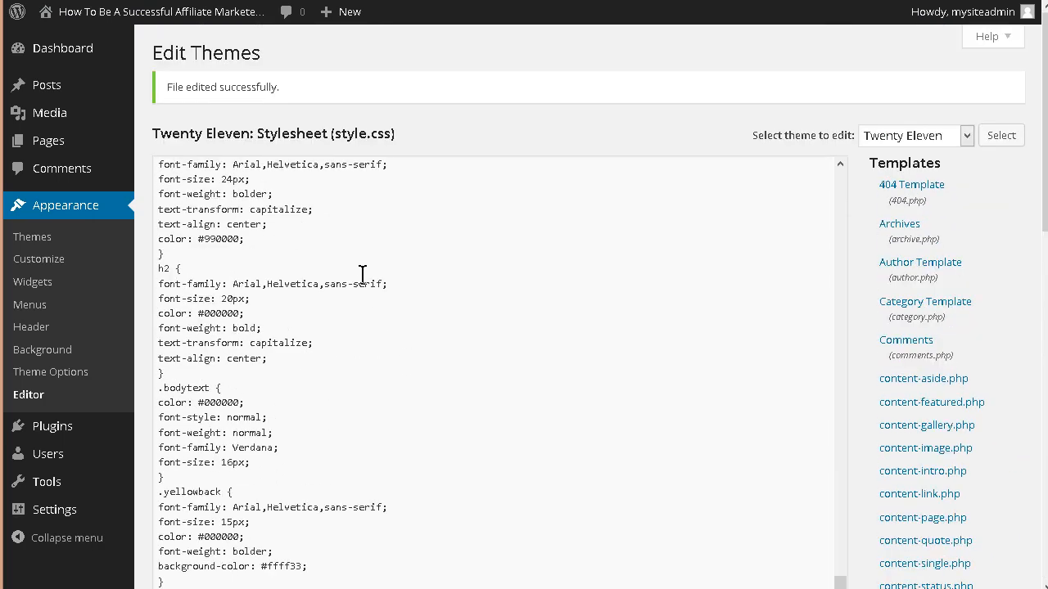
scroll(360, 274, "up", 15)
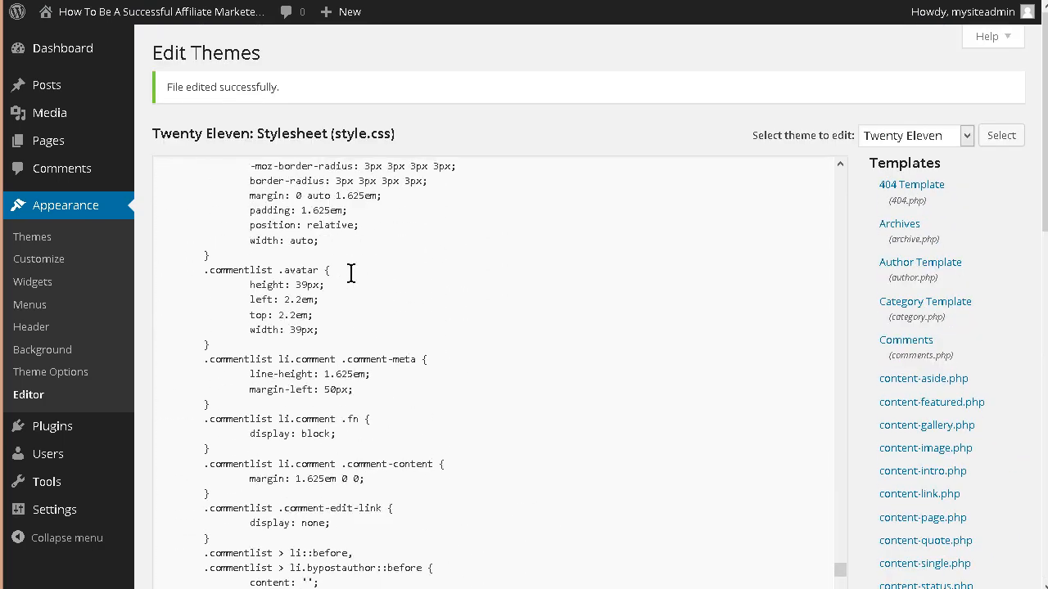
scroll(349, 281, "up", 20)
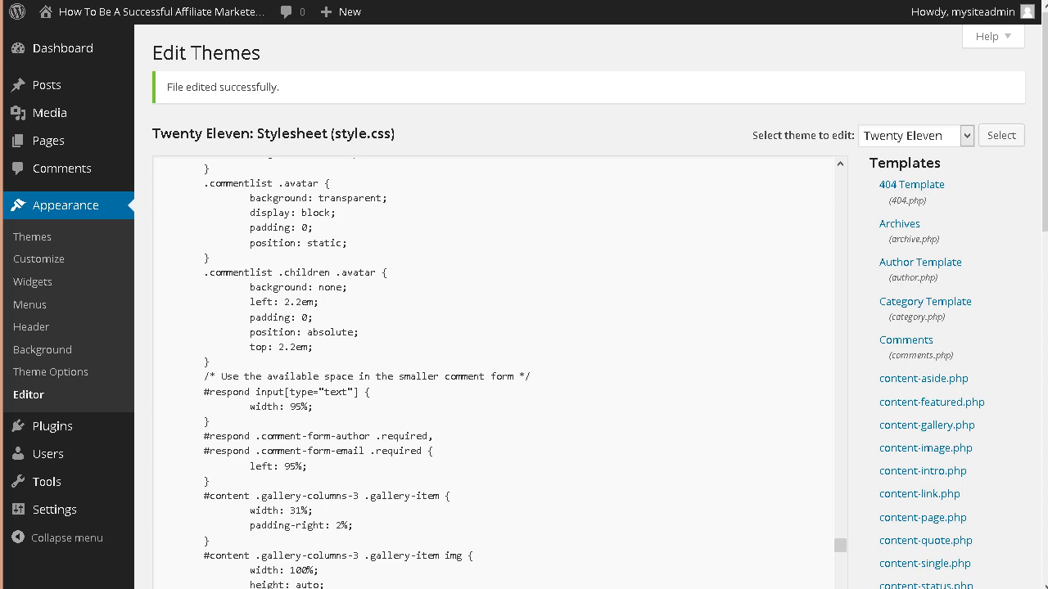
Switch to File Explorer and check the images folder and index.html in the htmlsite folder.
left_click(40, 583)
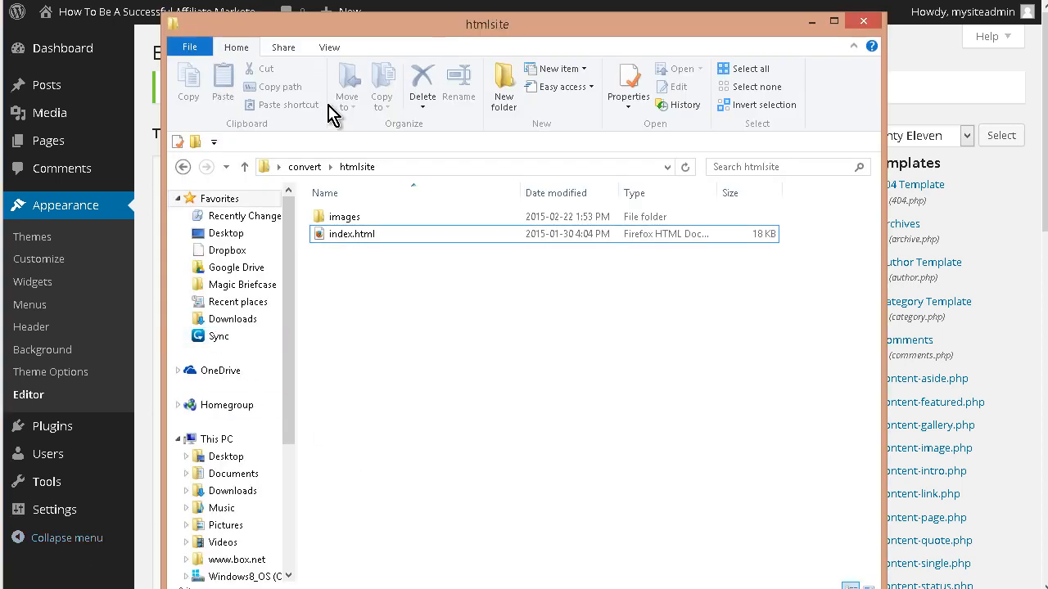
left_click(357, 218)
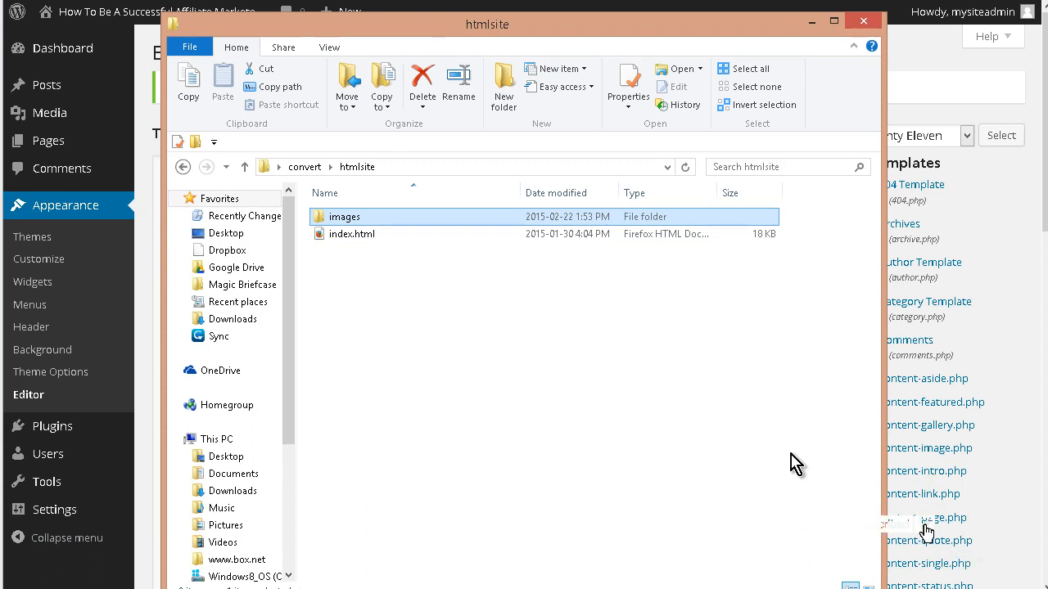
left_click(424, 233, "ctrl")
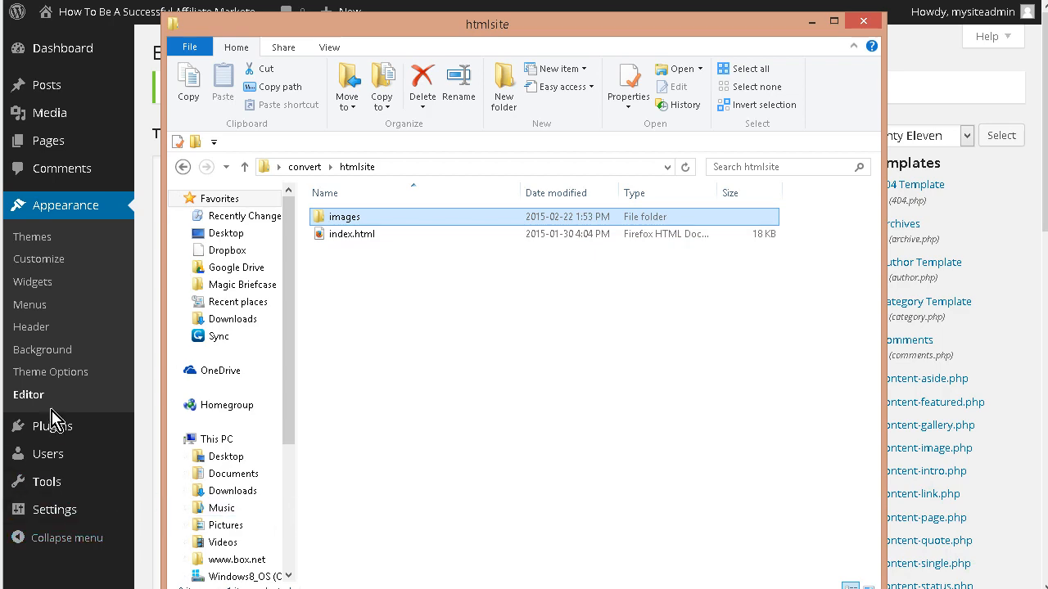
Switch to FileZilla and change the local site from the wordpress folder to the htmlsite folder inside convert.
key("alt+Tab")
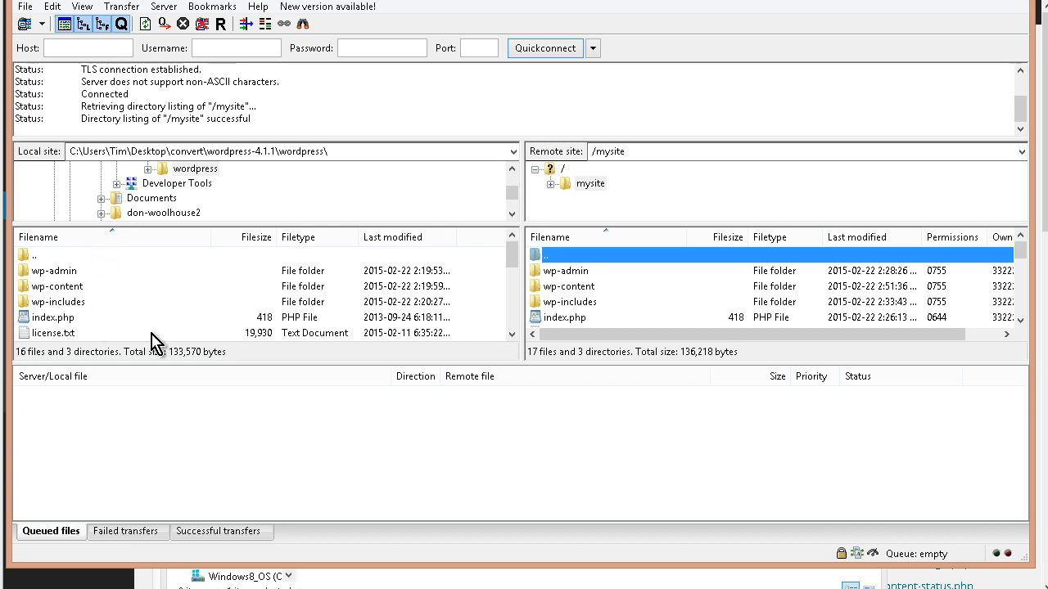
left_click(337, 151)
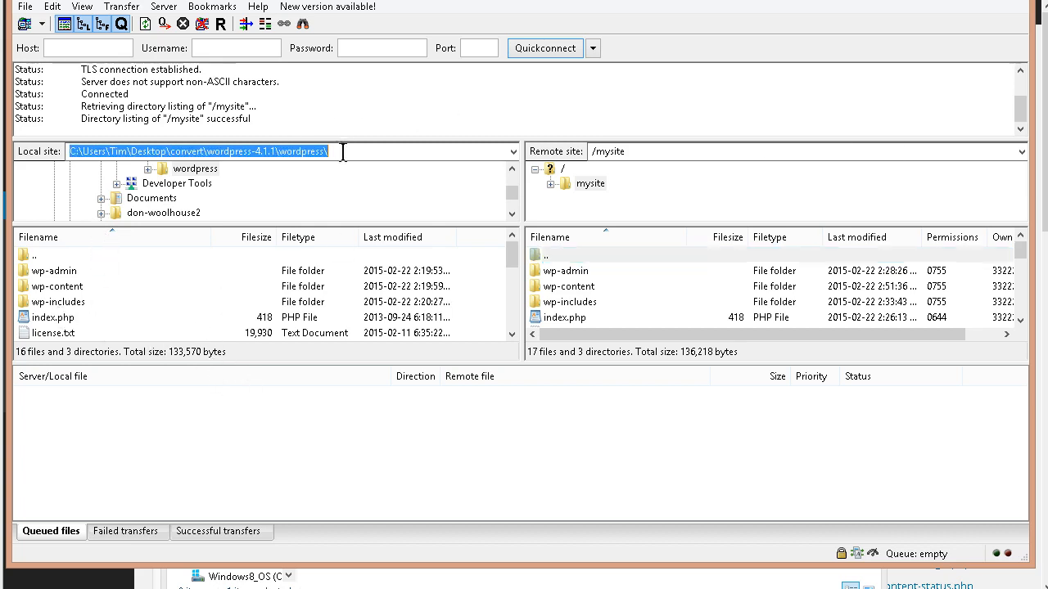
left_click(347, 154)
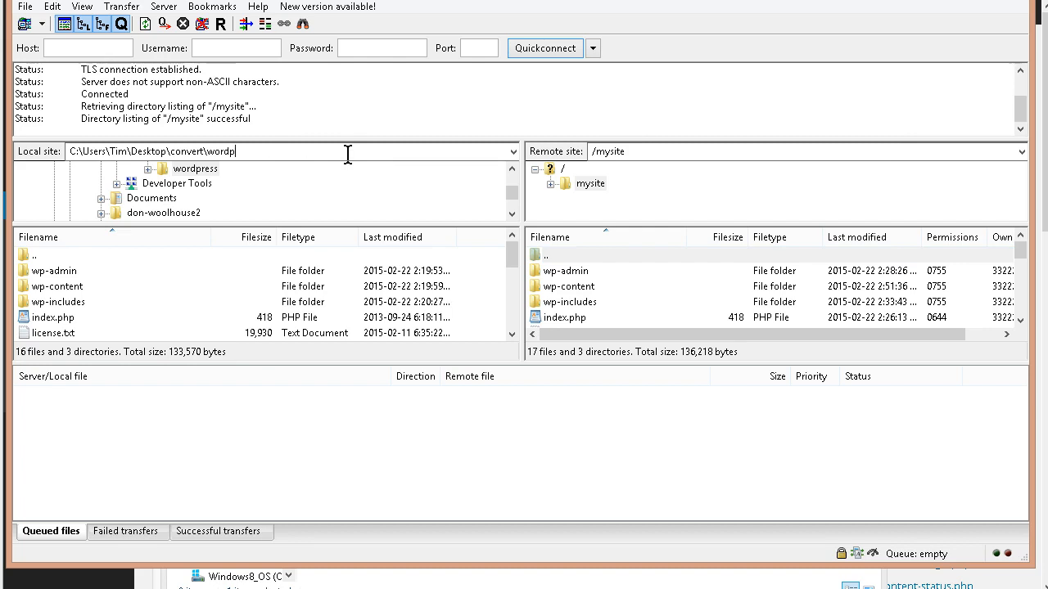
key("Return")
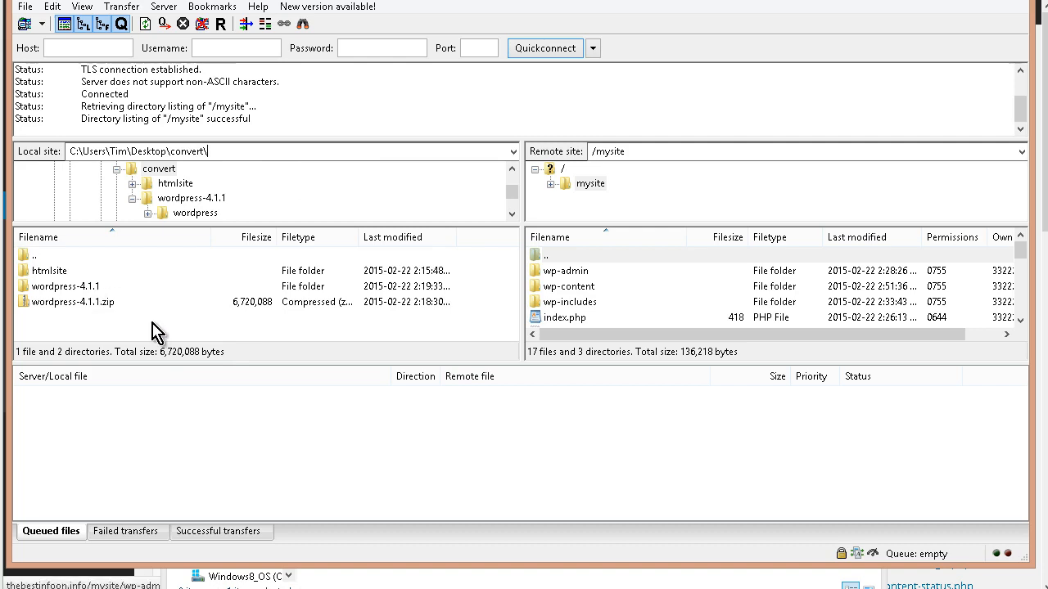
double_click(51, 272)
Upload the local images folder to the remote /mysite directory.
left_click(52, 273)
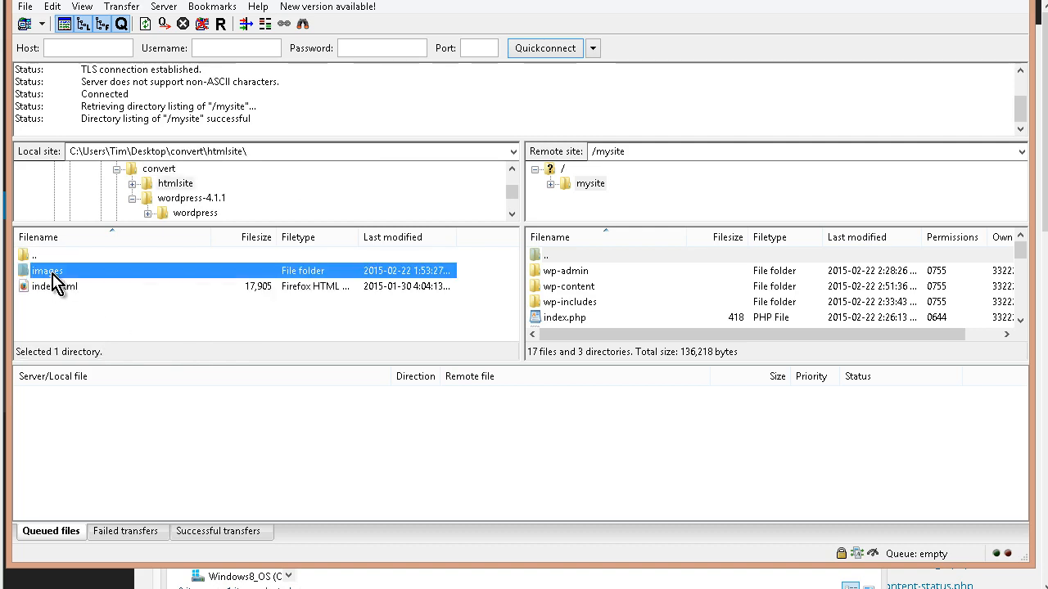
right_click(52, 275)
left_click(93, 283)
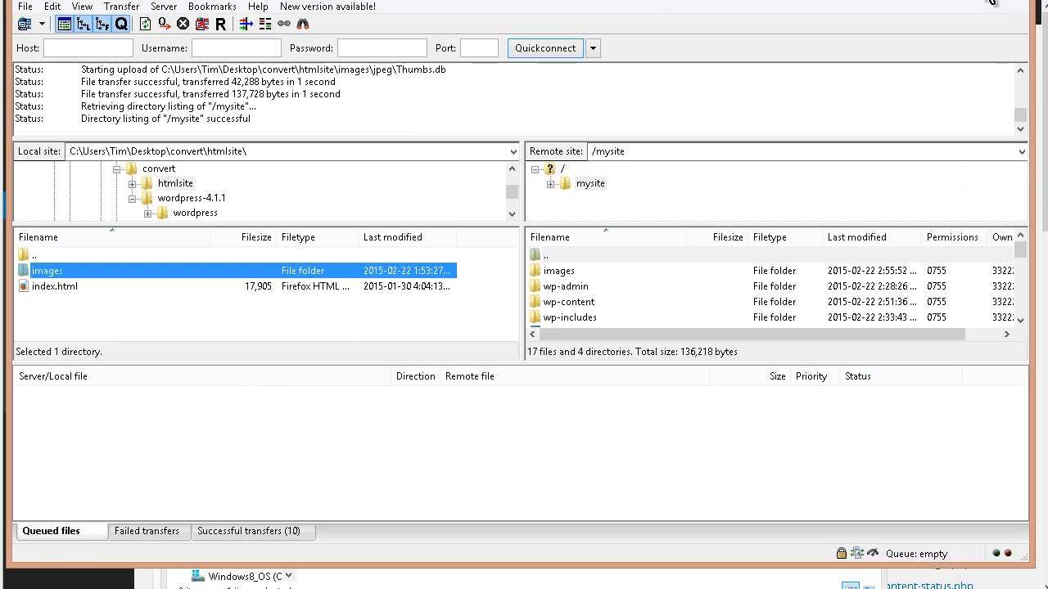
Put FileZilla and File Explorer away, start a new page in the WordPress dashboard and dismiss the Distraction-Free Writing tip.
left_click(964, 3)
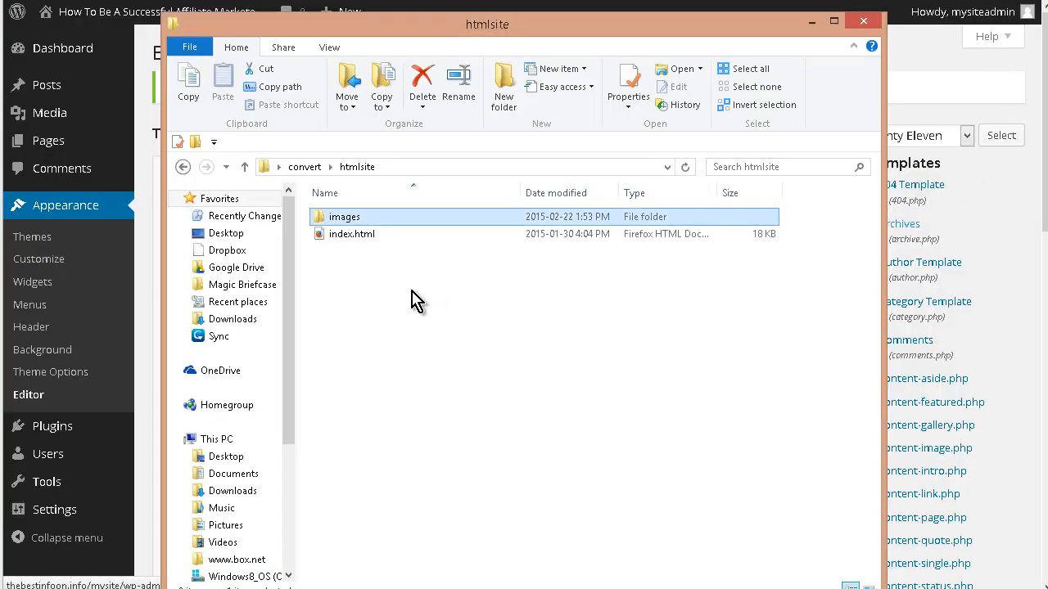
left_click(812, 23)
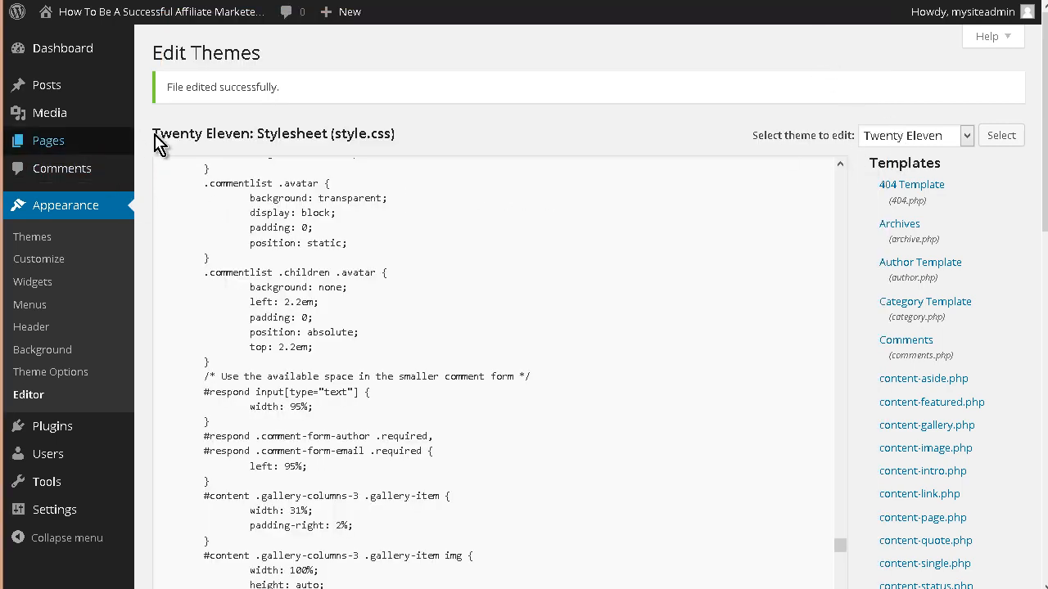
mouse_move(46, 140)
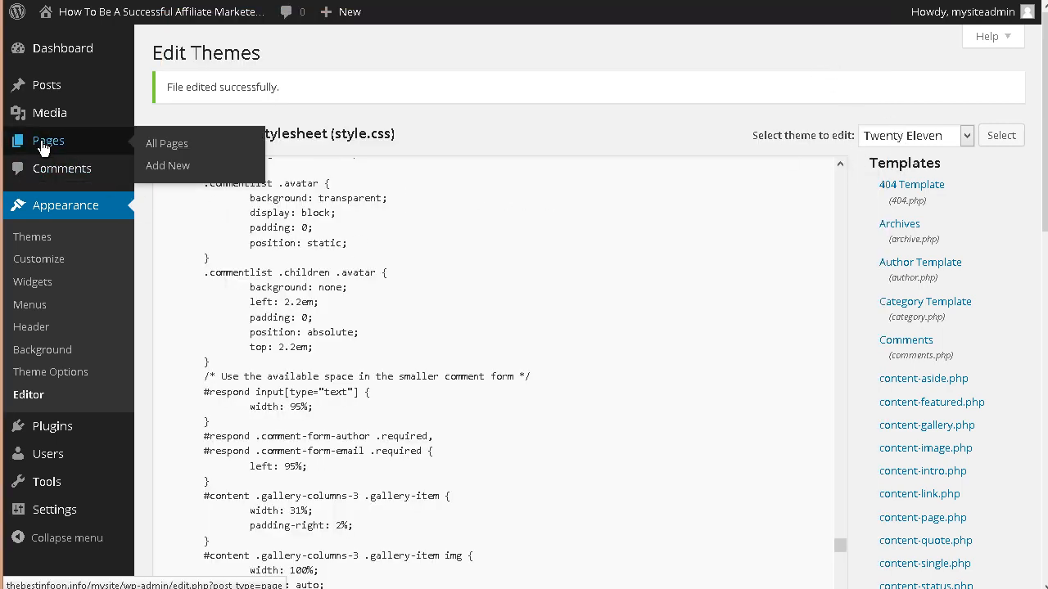
left_click(167, 166)
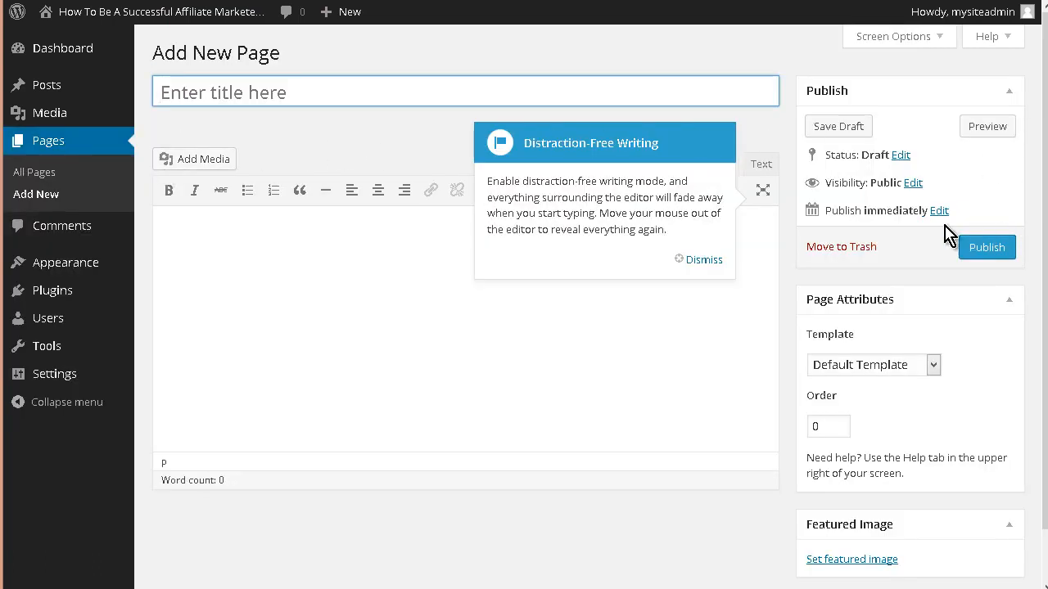
left_click(692, 259)
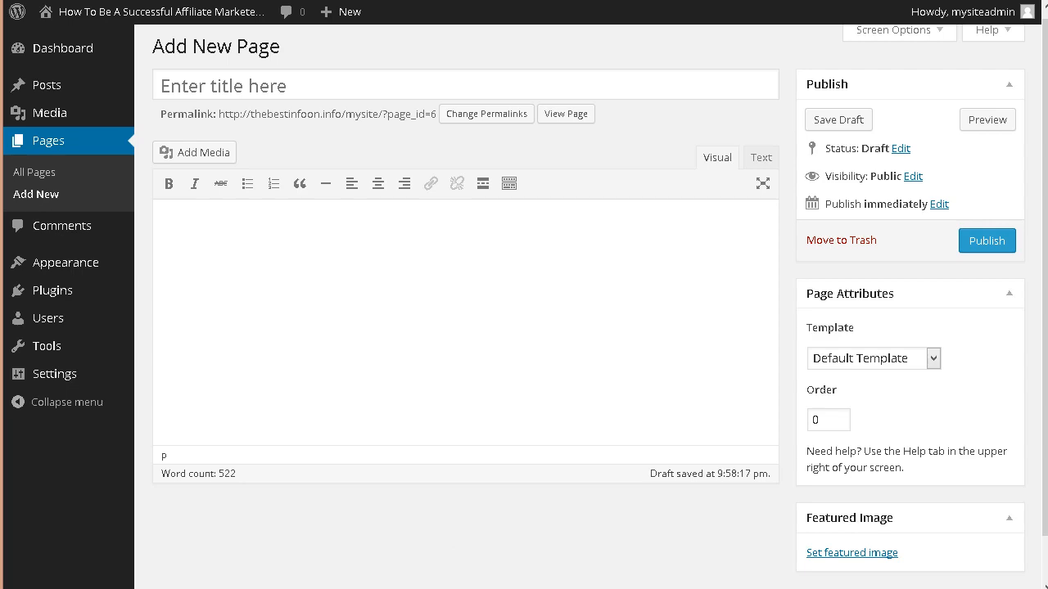
Switch to KompoZer with the sales site's index.html.
left_click(424, 588)
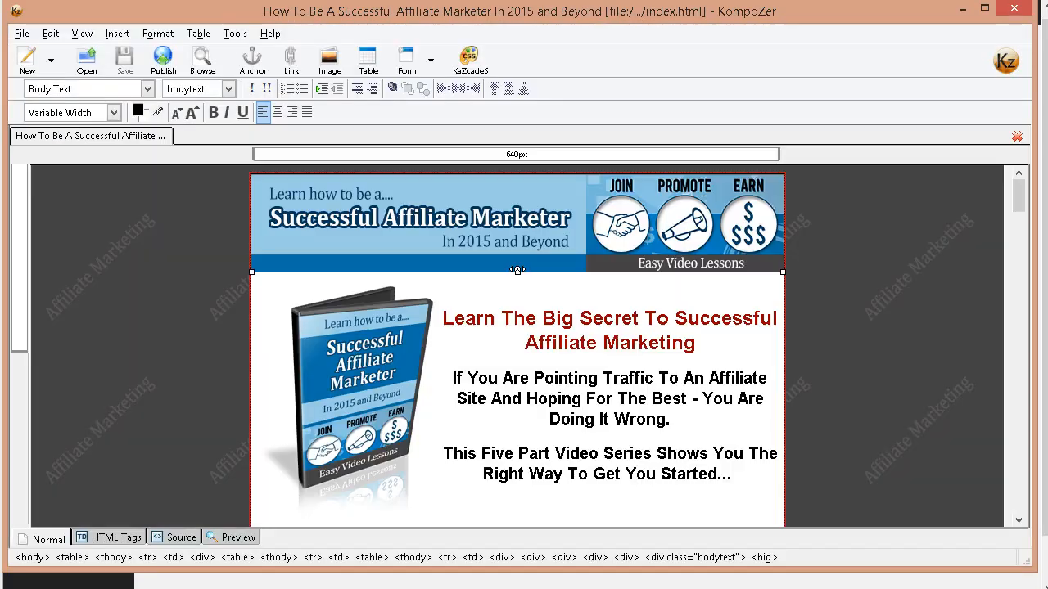
left_click(439, 319)
left_click_drag(661, 329, 664, 328)
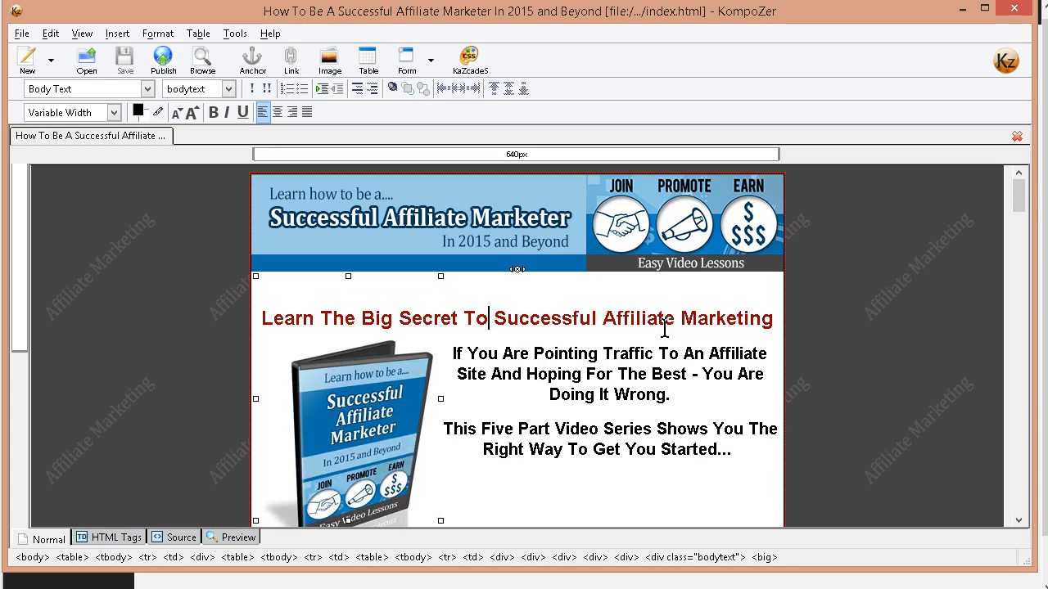
right_click(489, 314)
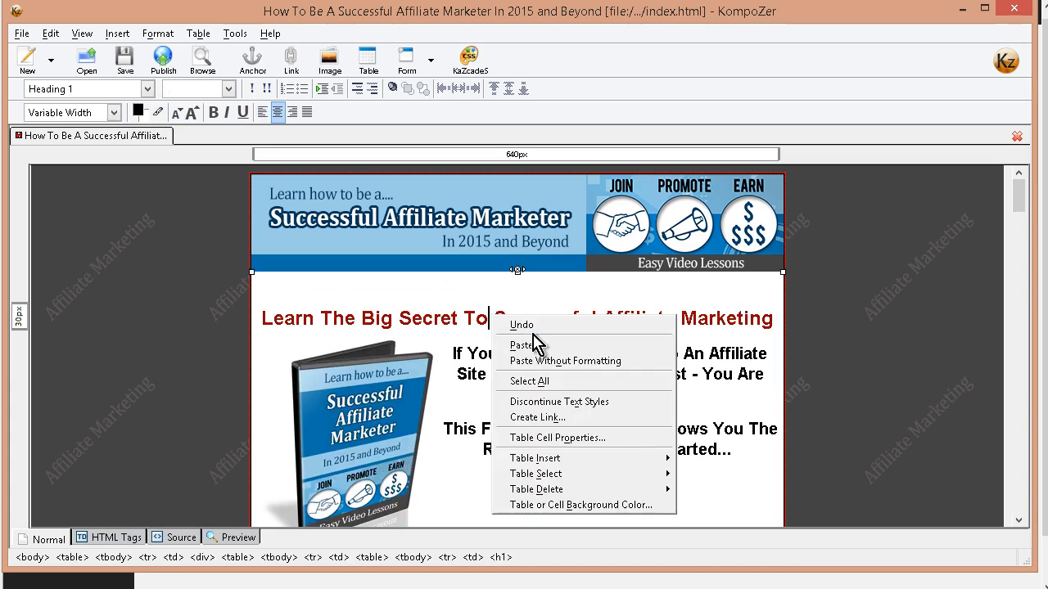
left_click(532, 328)
left_click(480, 318)
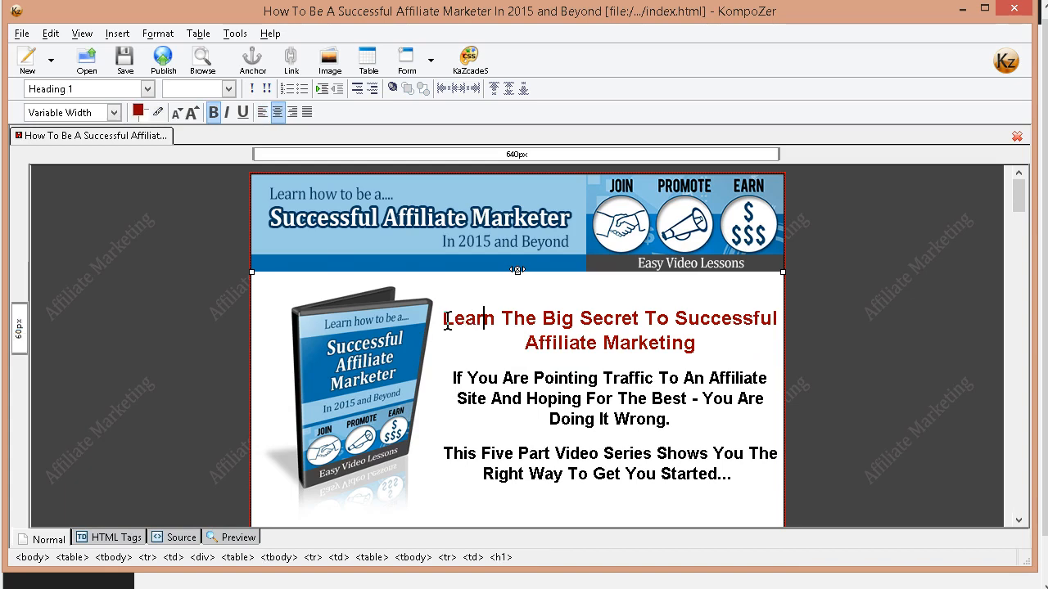
Copy the red headline "Learn The Big Secret To Successful Affiliate Marketing" beside the product box image.
left_click_drag(455, 320, 709, 350)
right_click(660, 344)
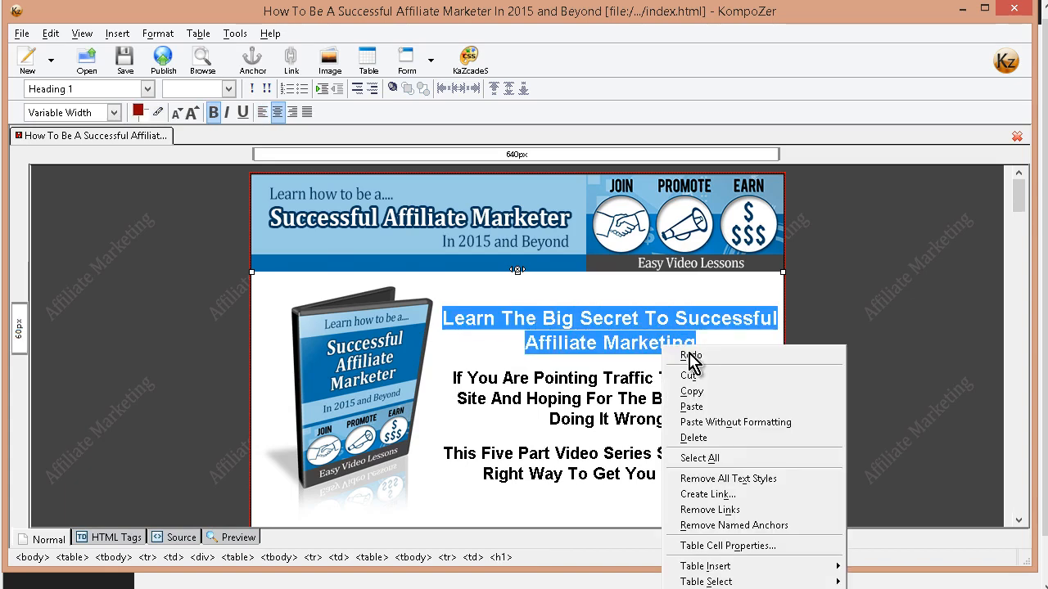
left_click(737, 391)
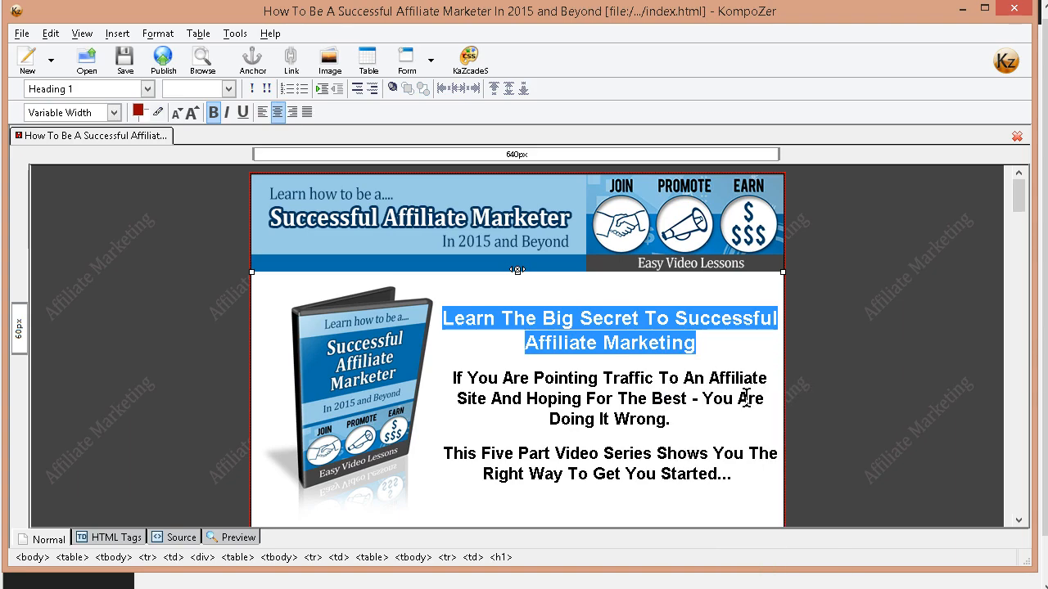
Switch to the new WordPress page and enter <center></center> as its title, with the copied headline pasted between the tags.
key("alt+Tab")
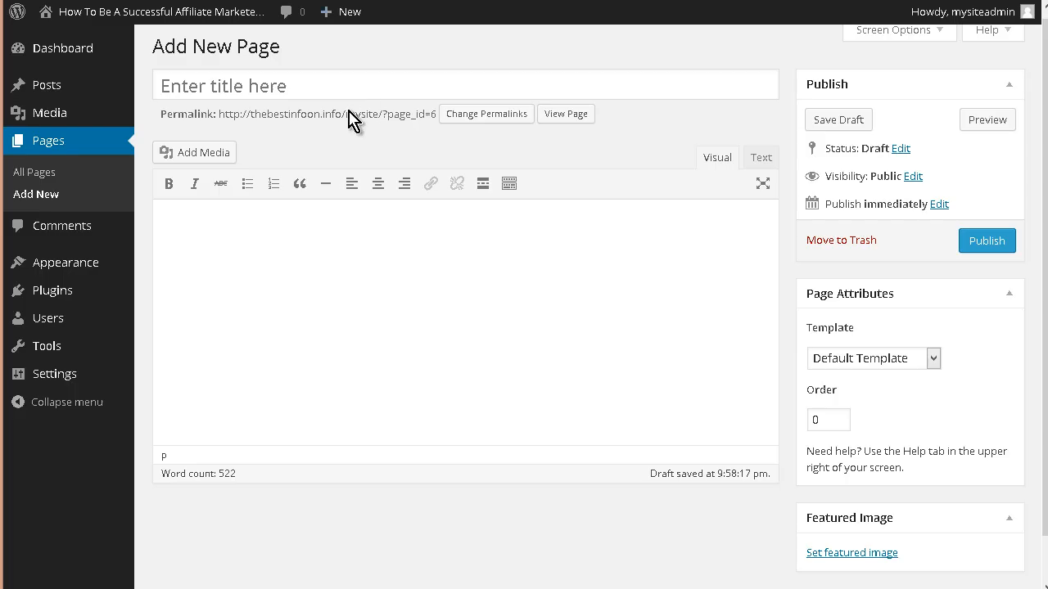
left_click(323, 85)
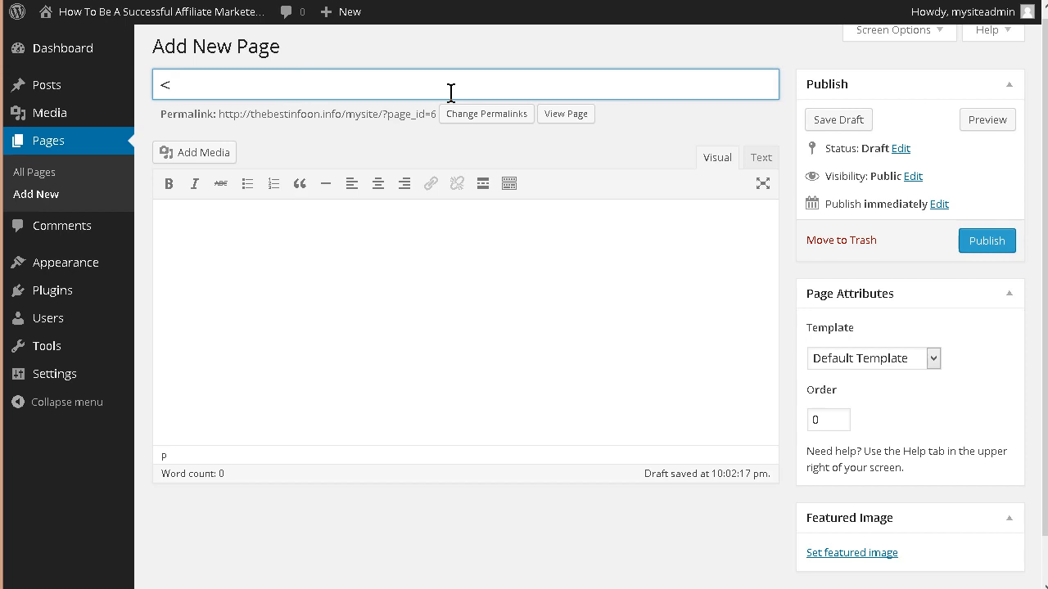
type("<")
type("center></center>")
key("Left")
key("Left")
key("Left")
key("Left")
key("Left")
key("Left")
key("Left")
key("Left")
key("Left")
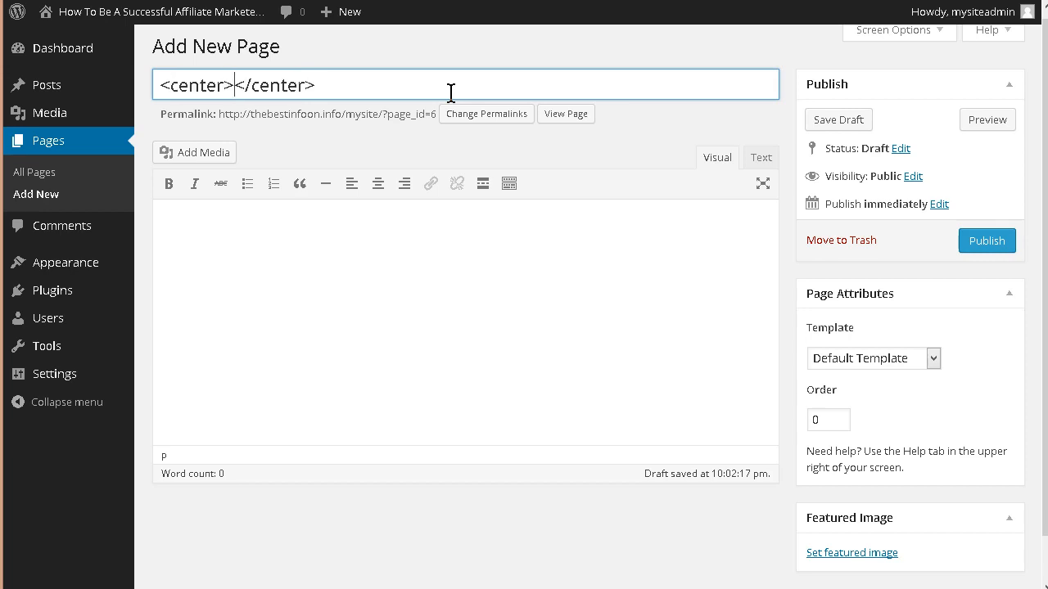
key("ctrl+v")
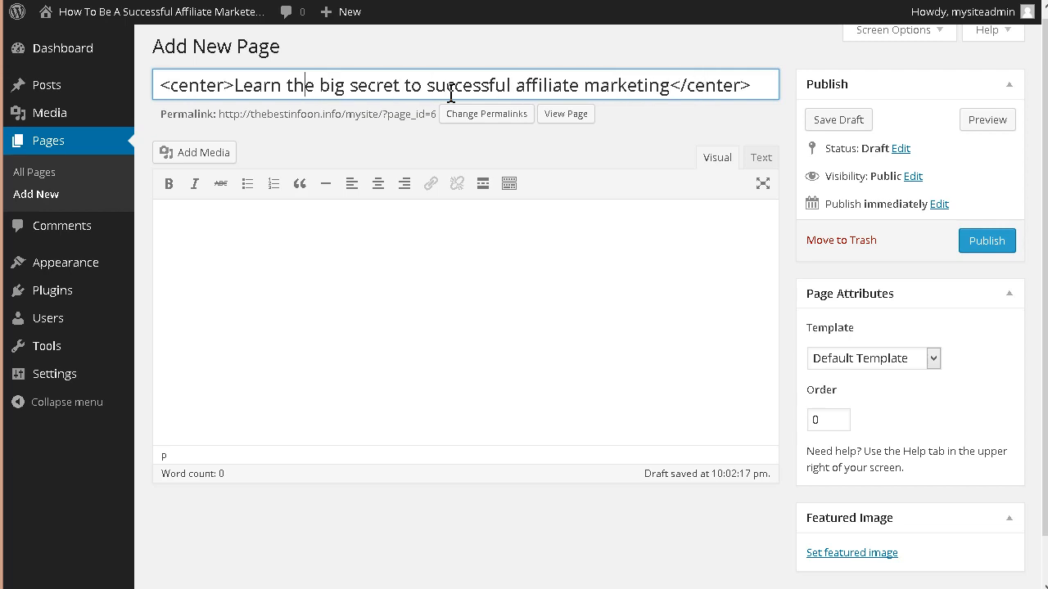
Capitalize the title's remaining words so it reads "Learn The Big Secret To Successful Affiliate Marketing" inside the center tags.
key("Delete")
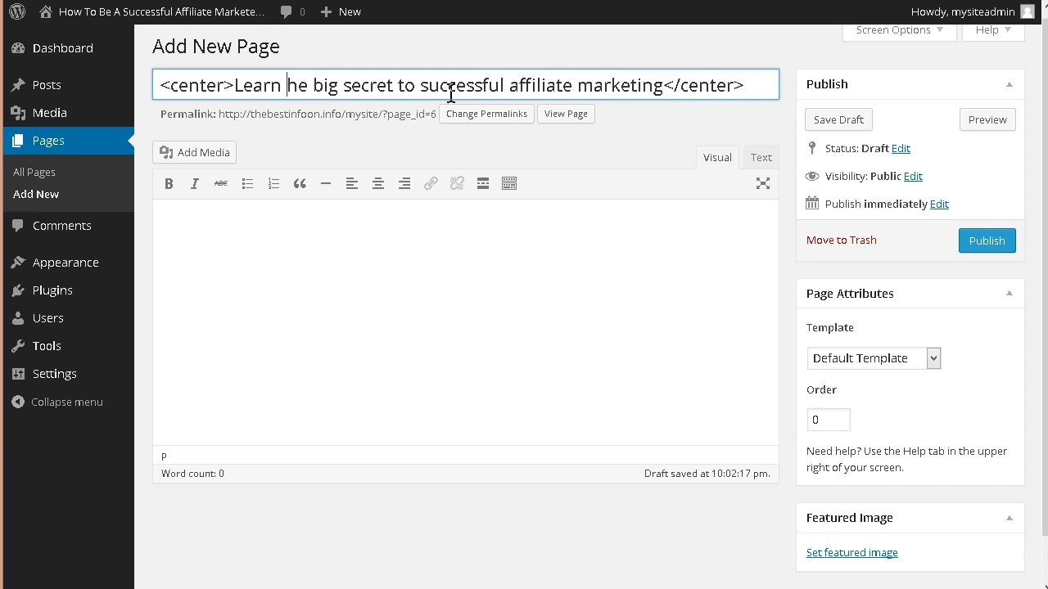
type("T")
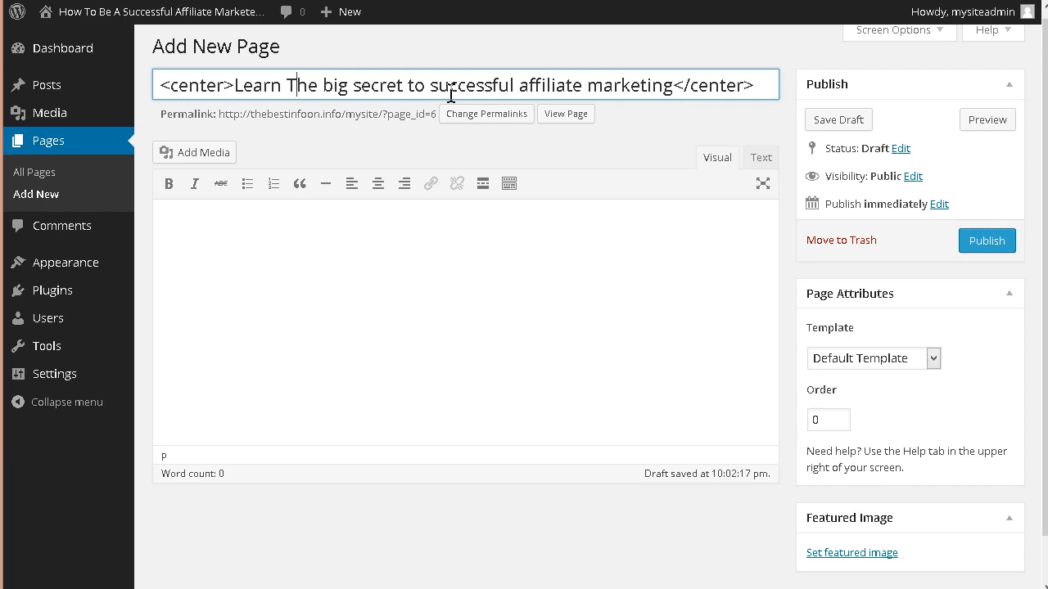
key("Delete")
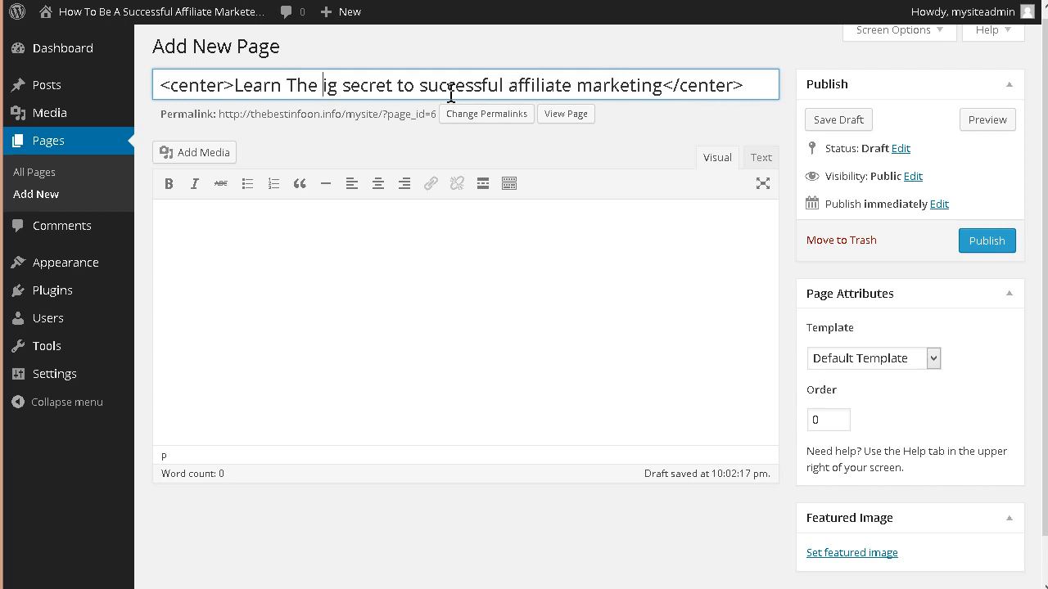
type("B")
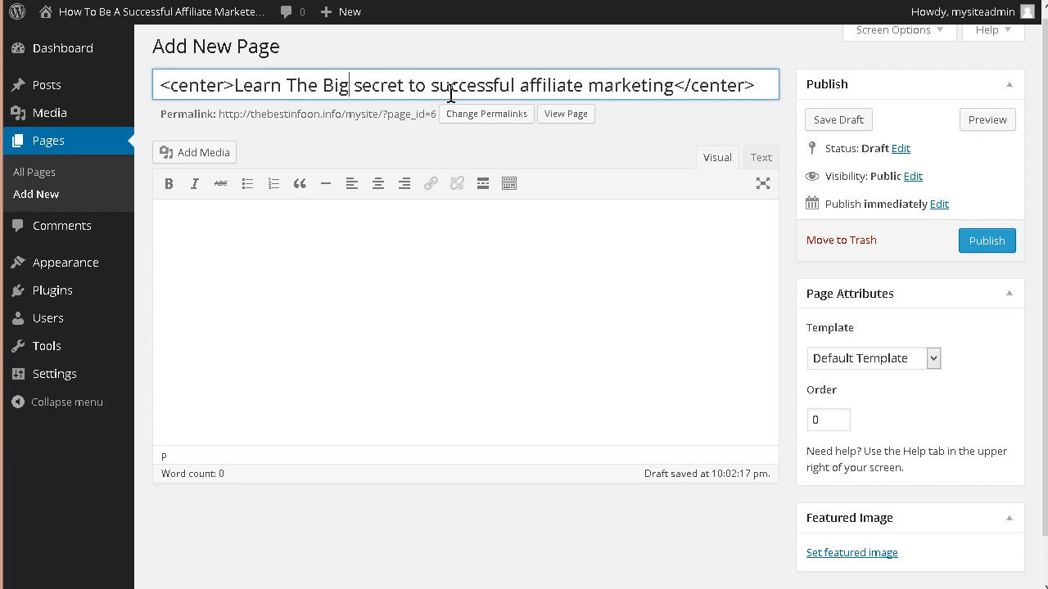
key("Delete")
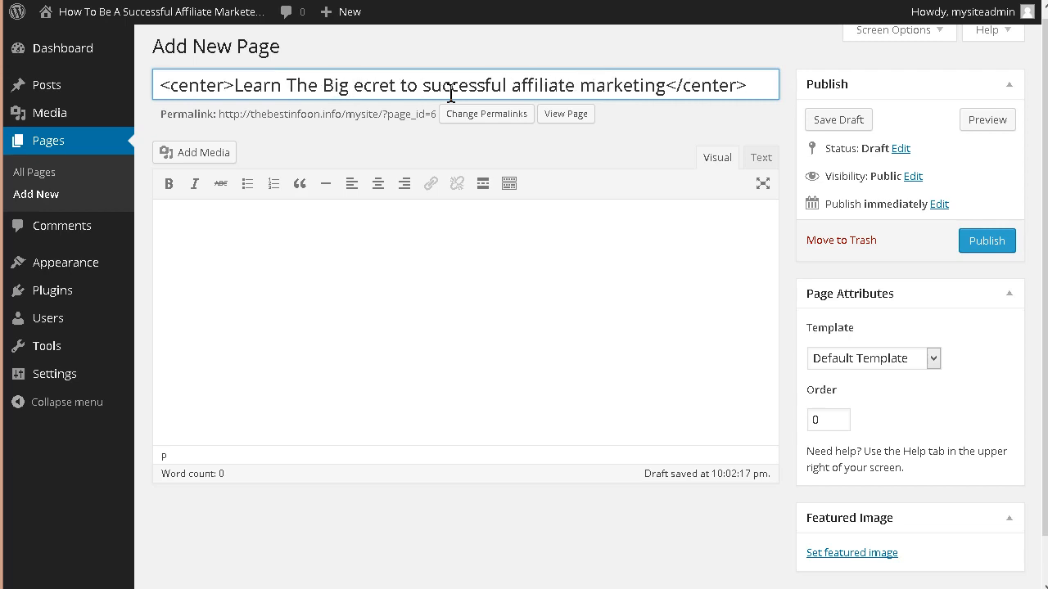
type("S")
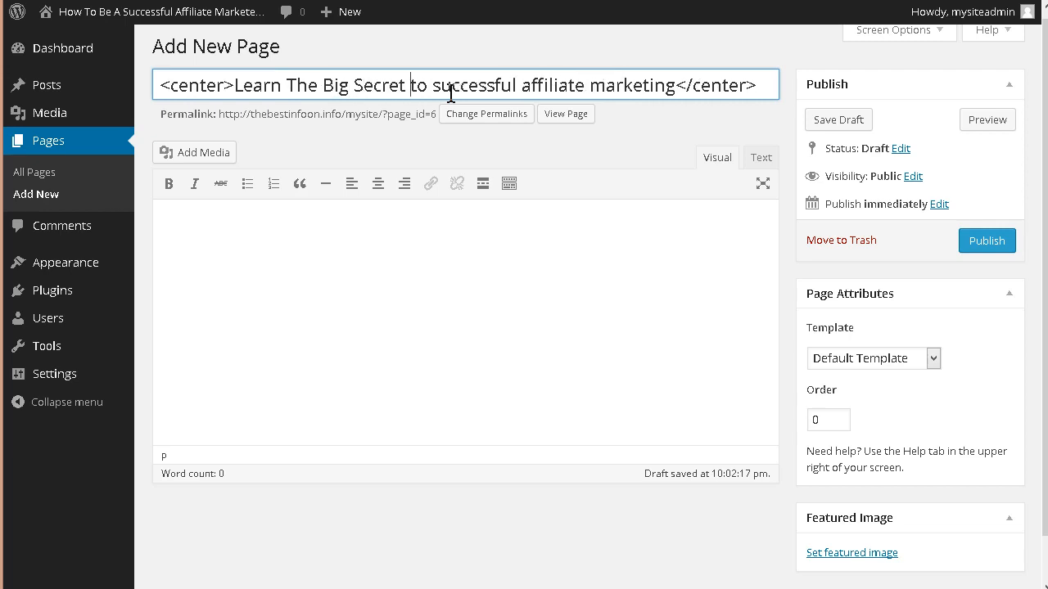
key("Delete")
type("T")
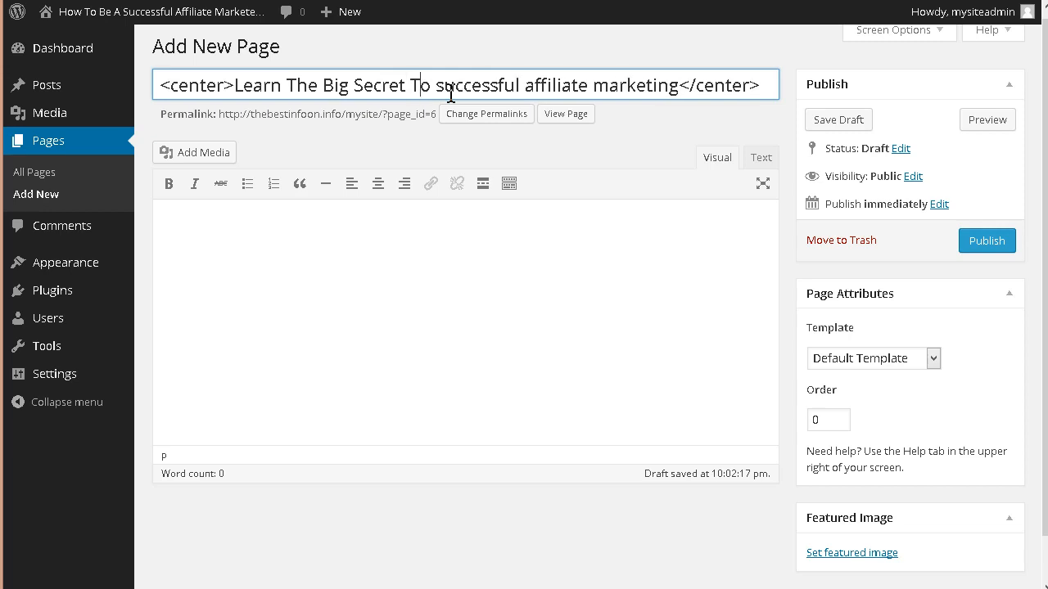
key("Right")
key("Right")
key("Delete")
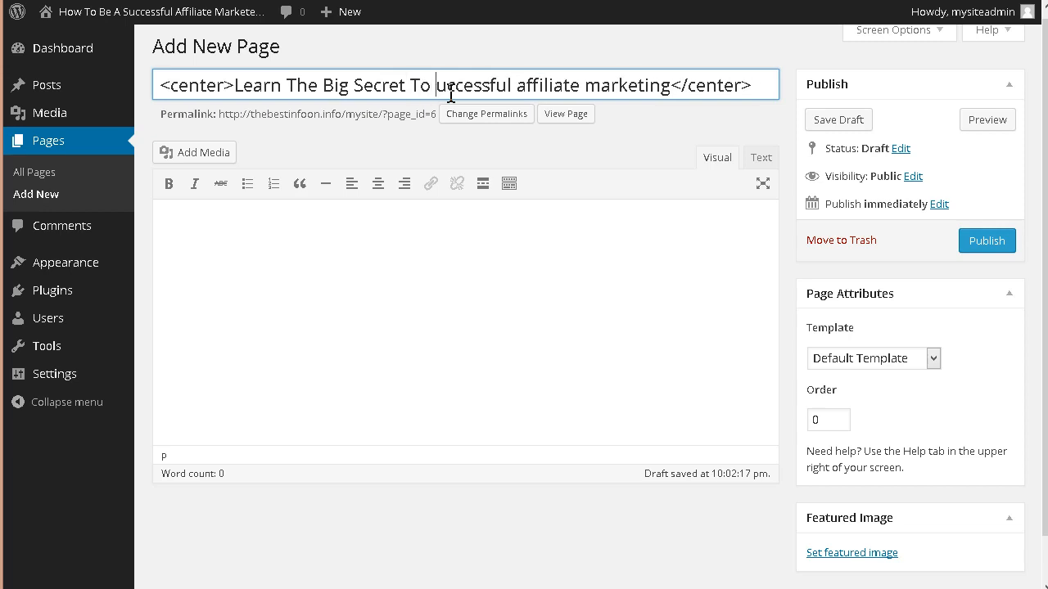
type("S")
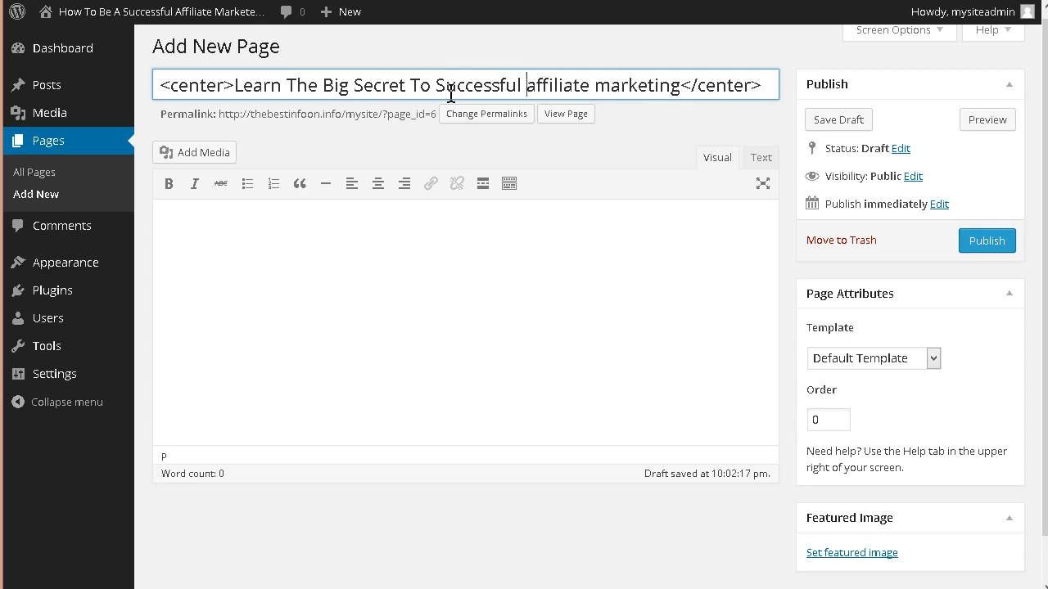
key("Delete")
type("A")
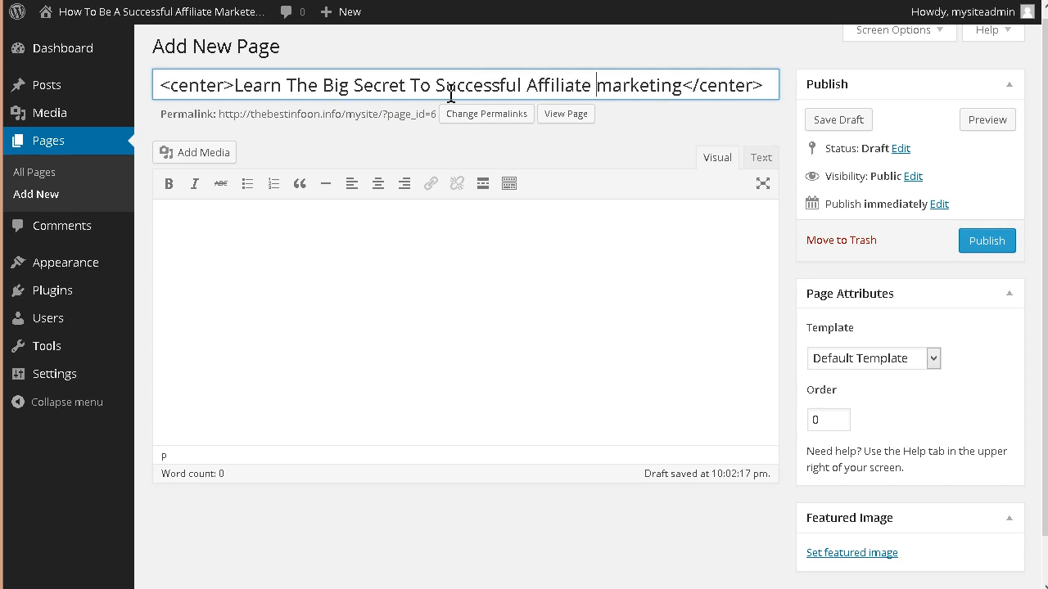
key("Delete")
type("Marketing")
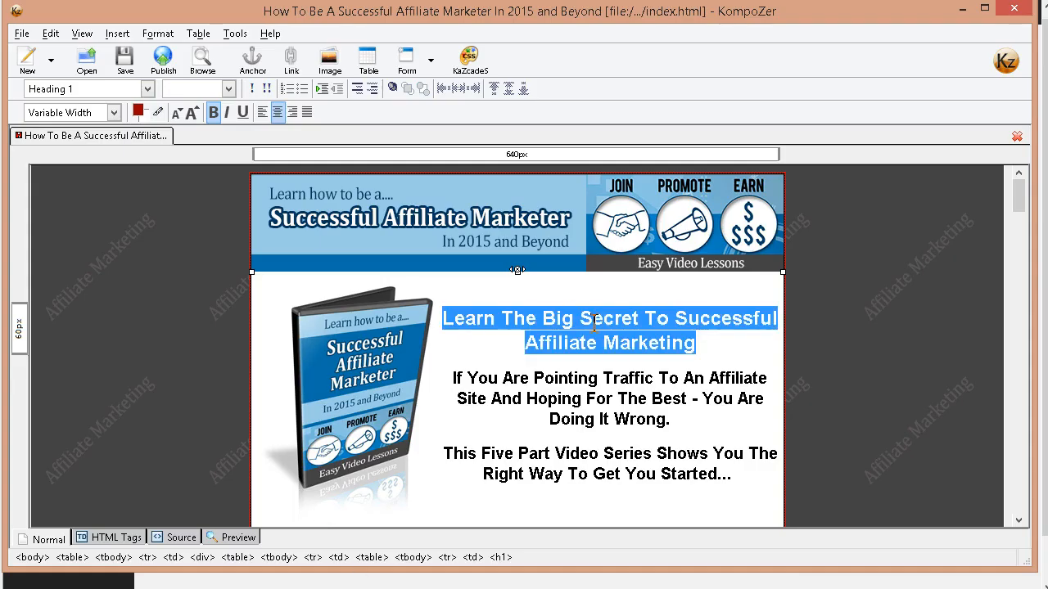
Switch to KompoZer and copy the two bold paragraphs under the headline, from "If You Are Pointing Traffic" to "Get You Started...".
left_click(589, 320)
scroll(635, 464, "down", 1)
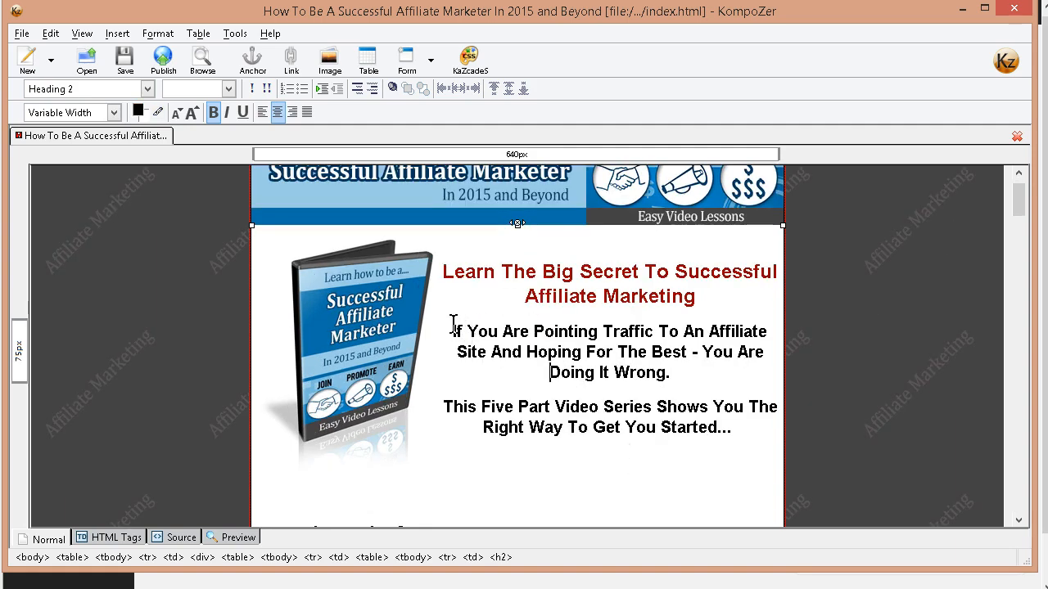
left_click_drag(453, 331, 755, 439)
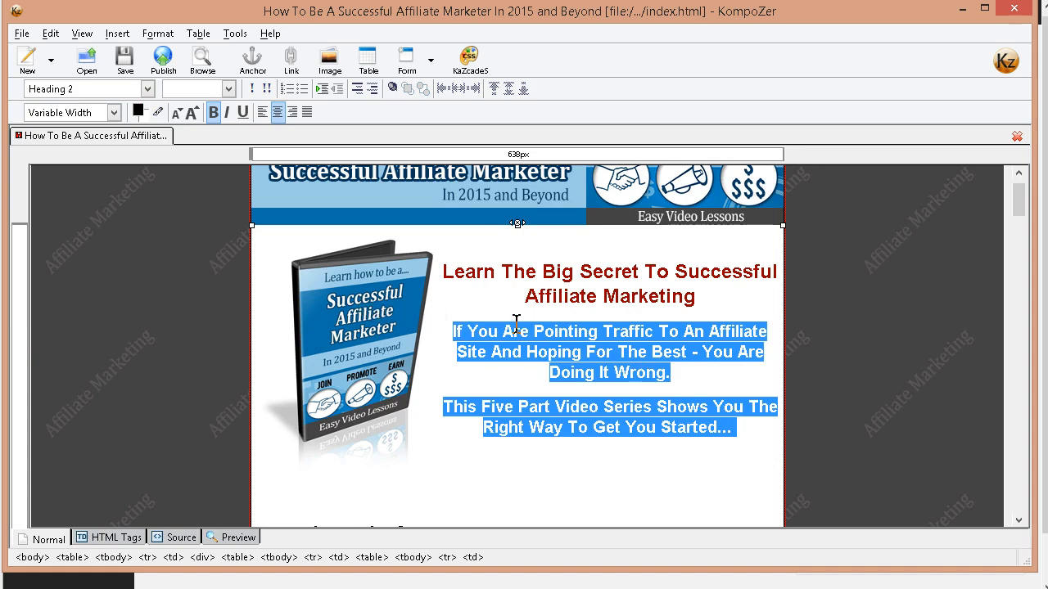
right_click(596, 344)
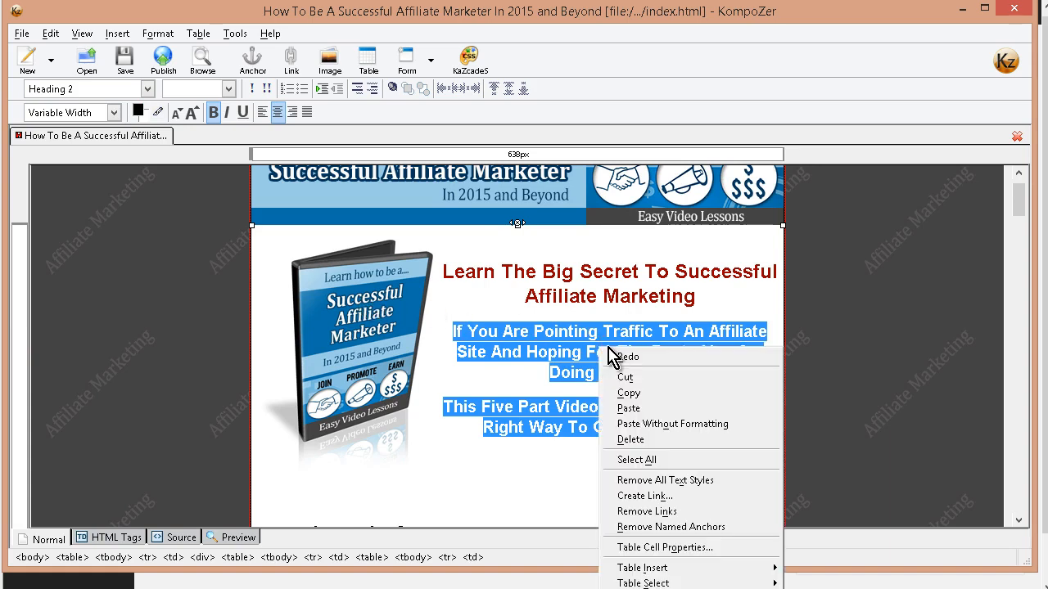
left_click(665, 393)
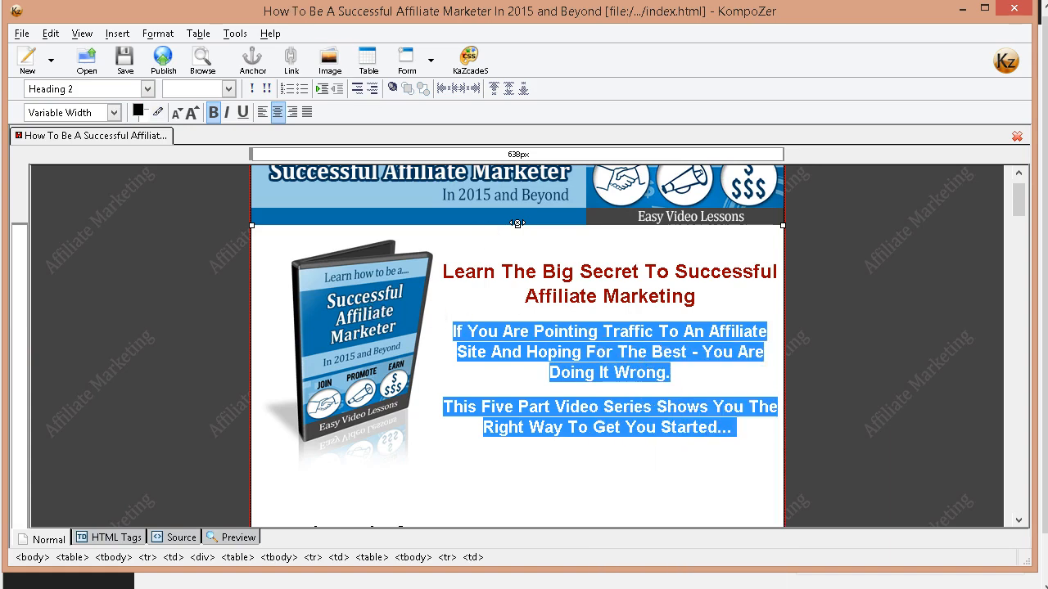
Switch to the new WordPress page and paste the two copied paragraphs into its body.
key("alt+Tab")
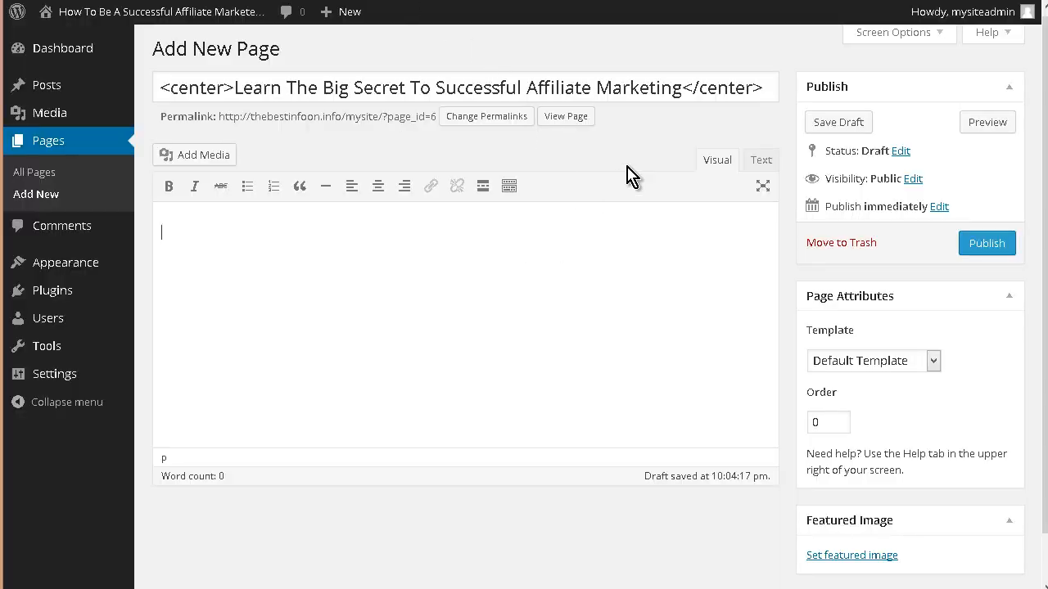
right_click(242, 245)
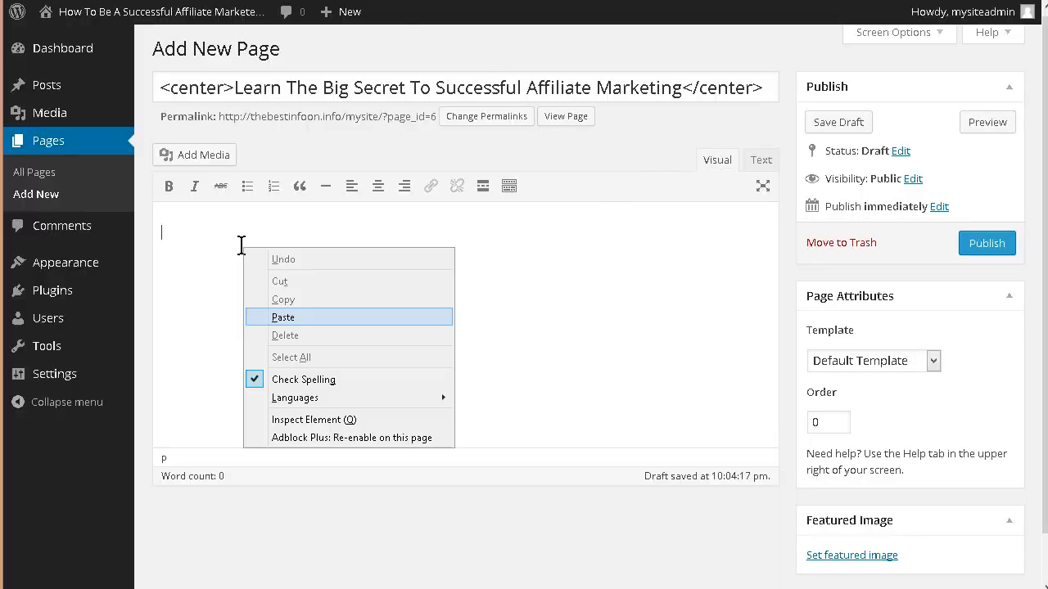
left_click(363, 329)
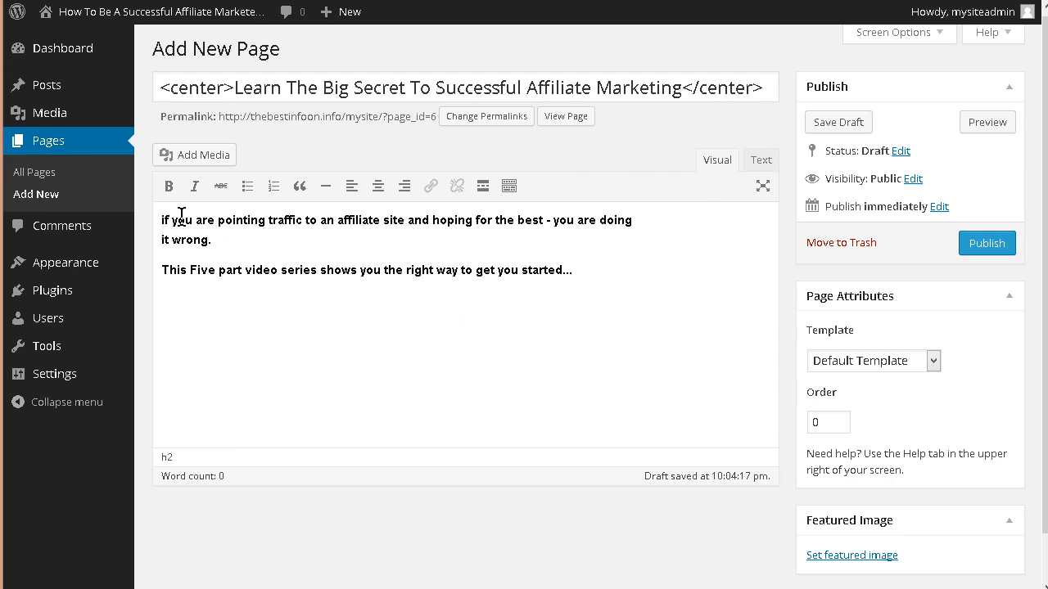
Center both bold paragraphs in the page body and show the editor's second row of formatting tools.
left_click_drag(161, 219, 608, 274)
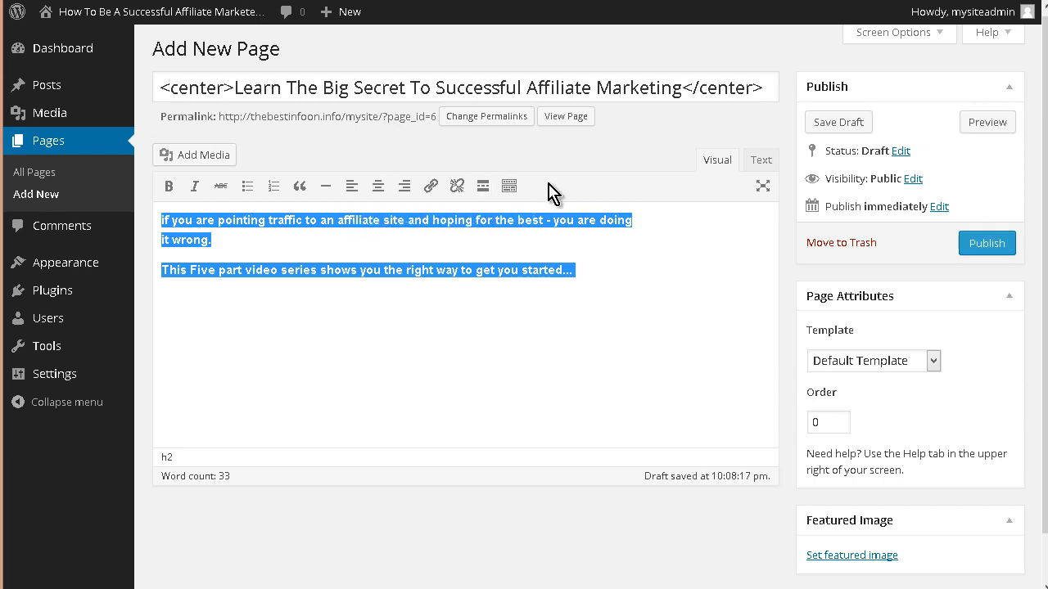
left_click(506, 192)
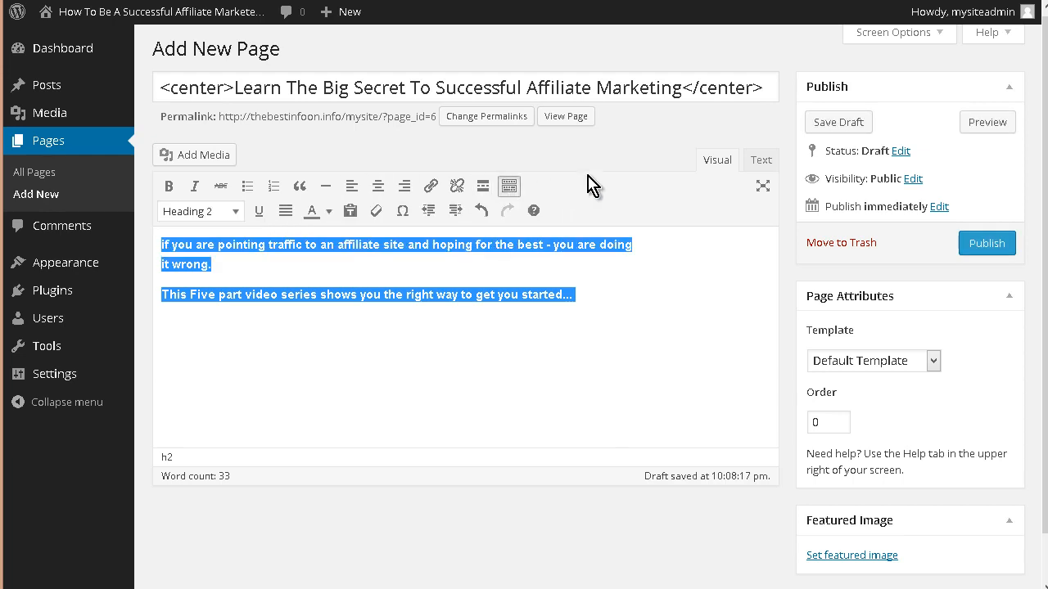
left_click(377, 188)
left_click(434, 264)
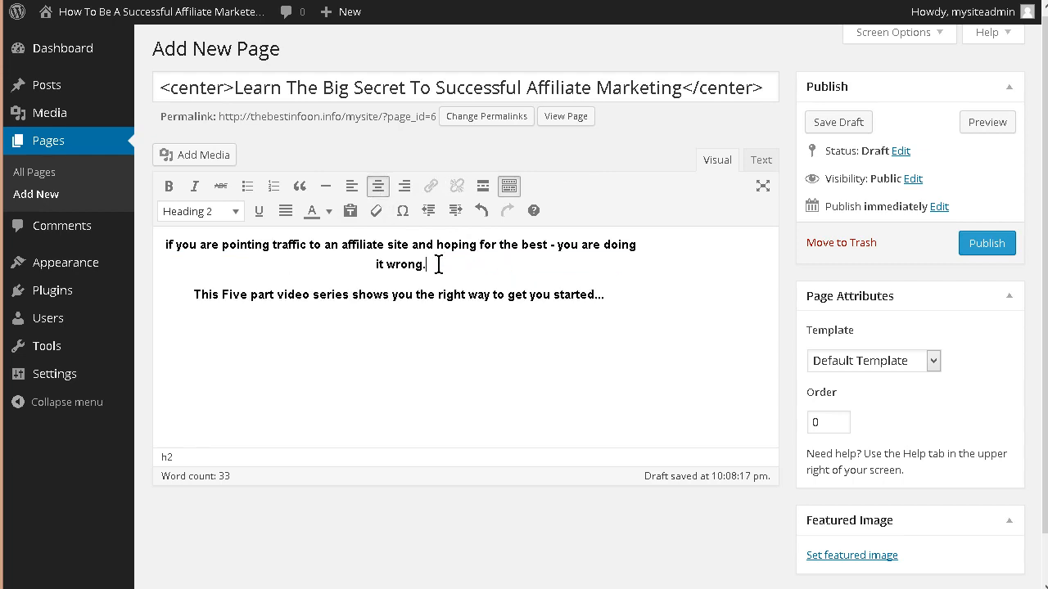
Preview the draft page and check how the headline and the two centered paragraphs look.
left_click(982, 125)
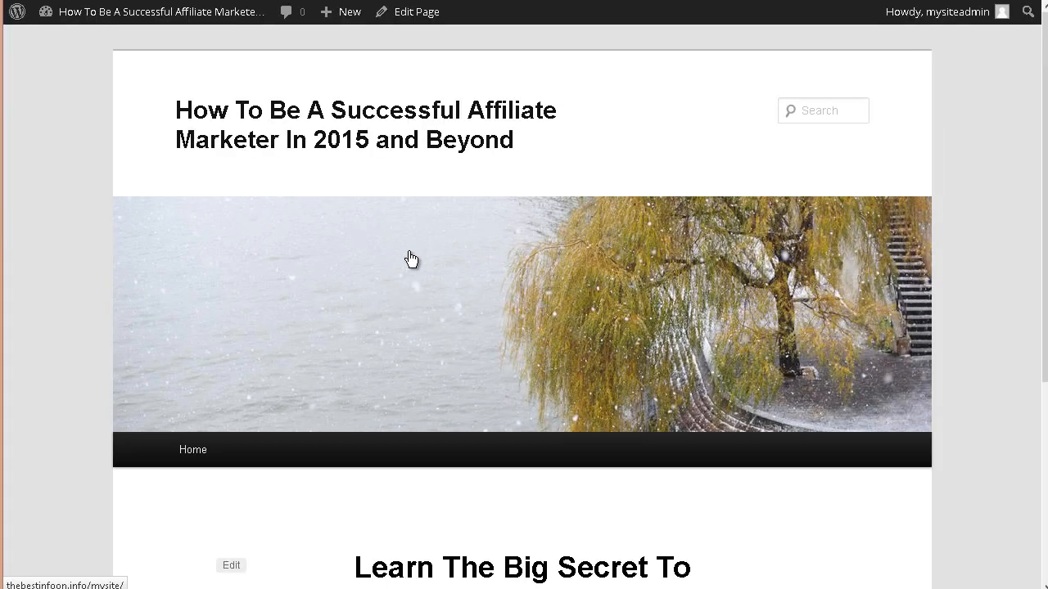
scroll(544, 214, "down", 4)
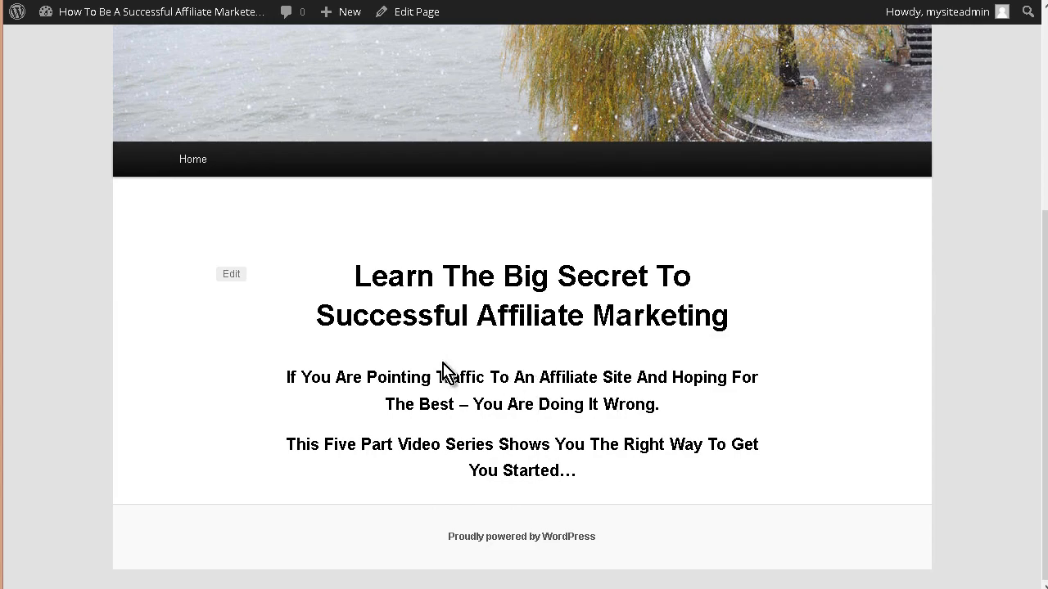
scroll(669, 421, "up", 3)
scroll(646, 376, "up", 3)
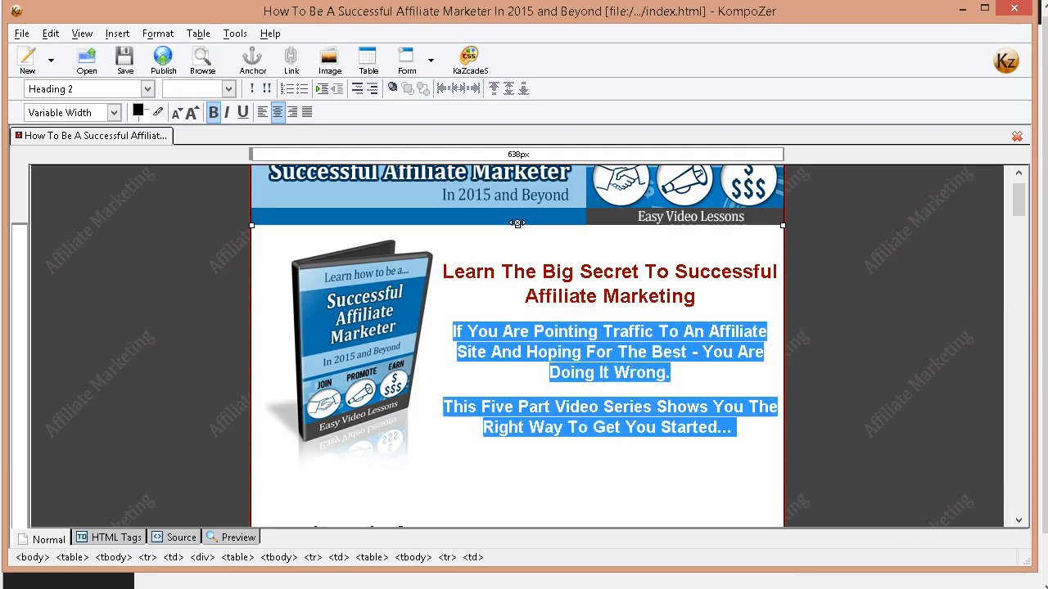
Switch to KompoZer and copy the "From The Desk Of: xxxxxxx" line above "Dear Reader,".
scroll(512, 442, "down", 5)
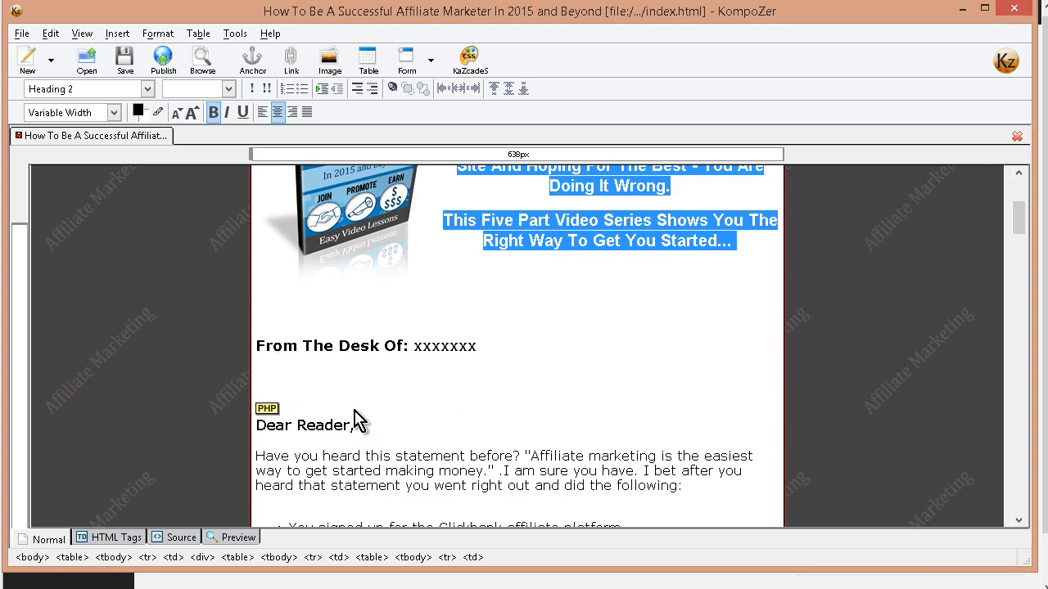
left_click(261, 339)
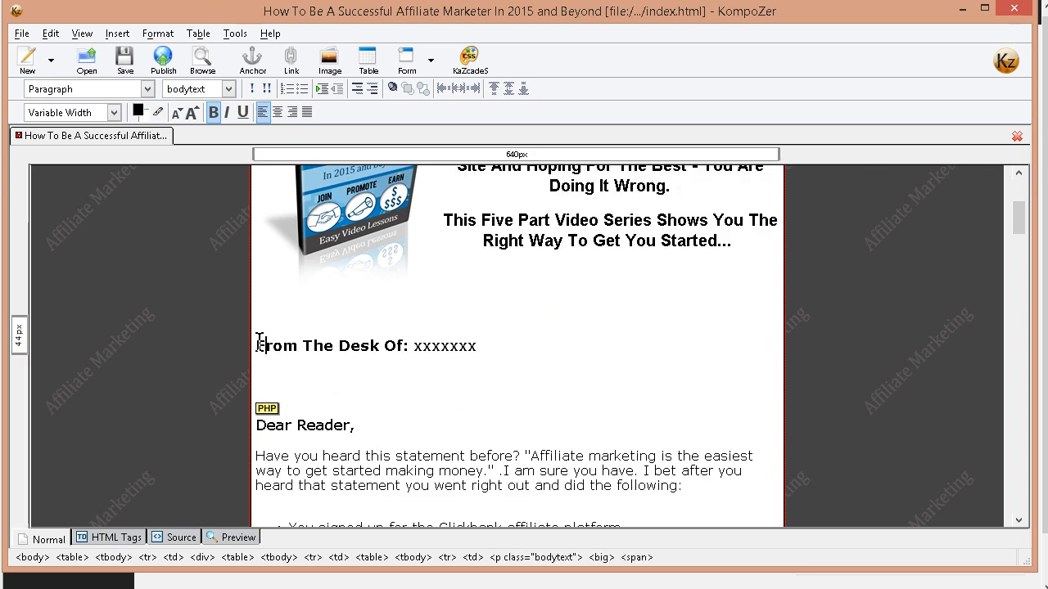
left_click_drag(360, 344, 489, 358)
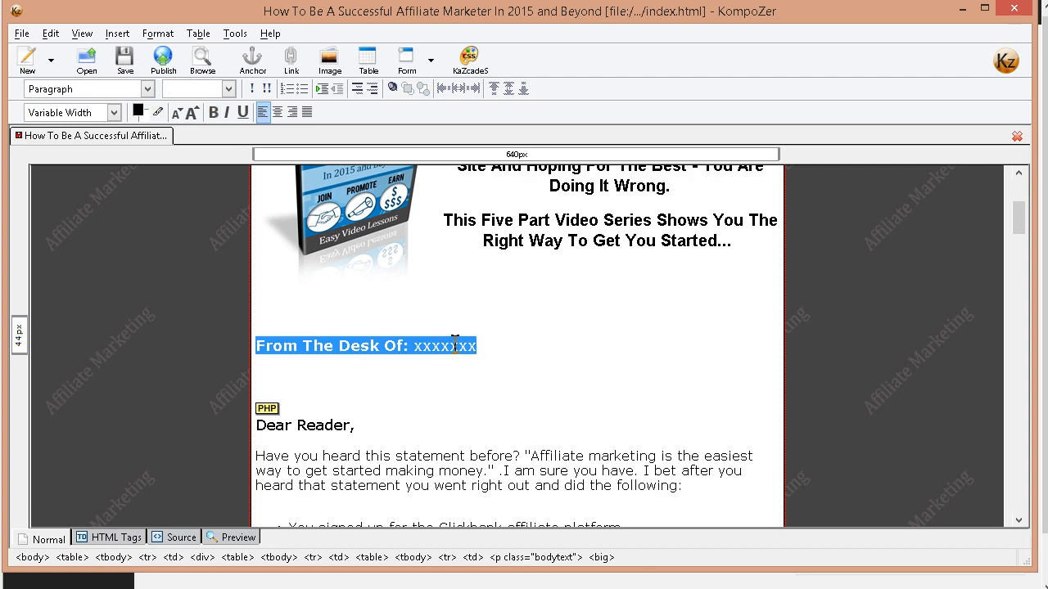
right_click(472, 354)
left_click(524, 393)
Switch to the WordPress page editor and paste the copied line as a new paragraph below "This Five part video series...".
key("alt+Tab")
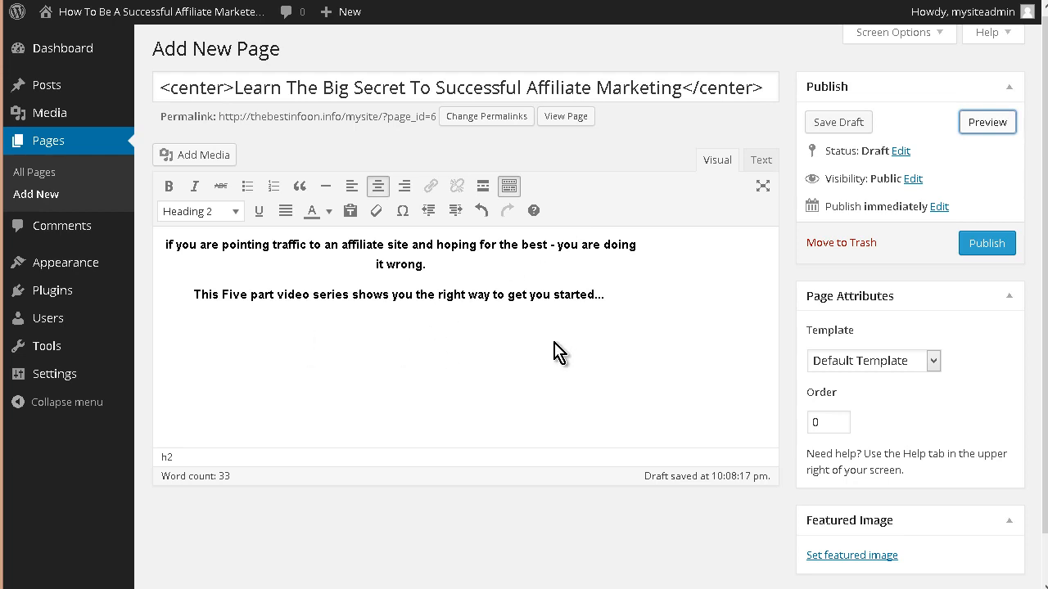
left_click(216, 339)
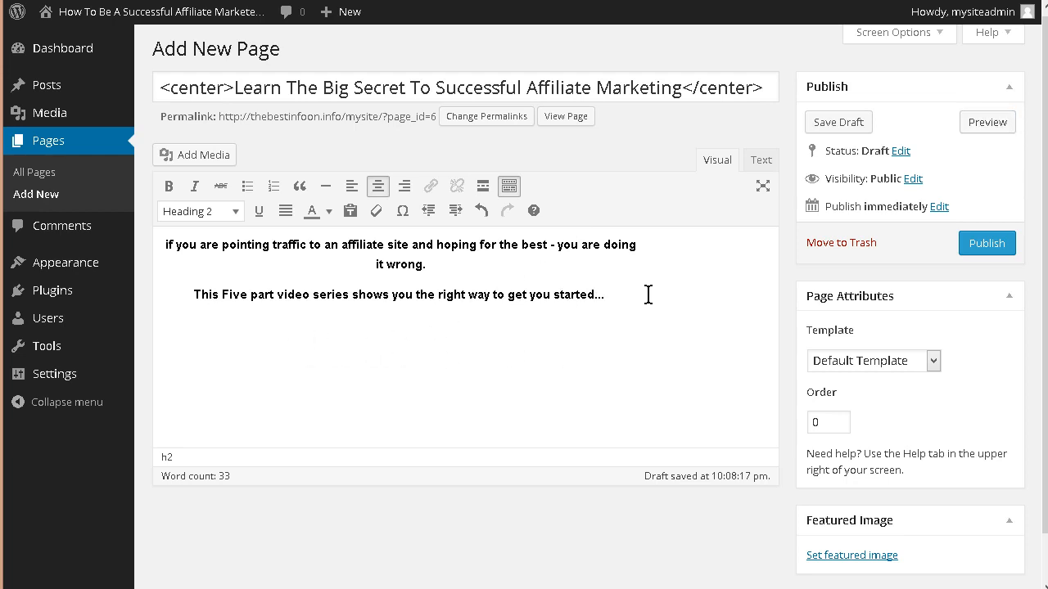
key("Return")
key("ctrl+v")
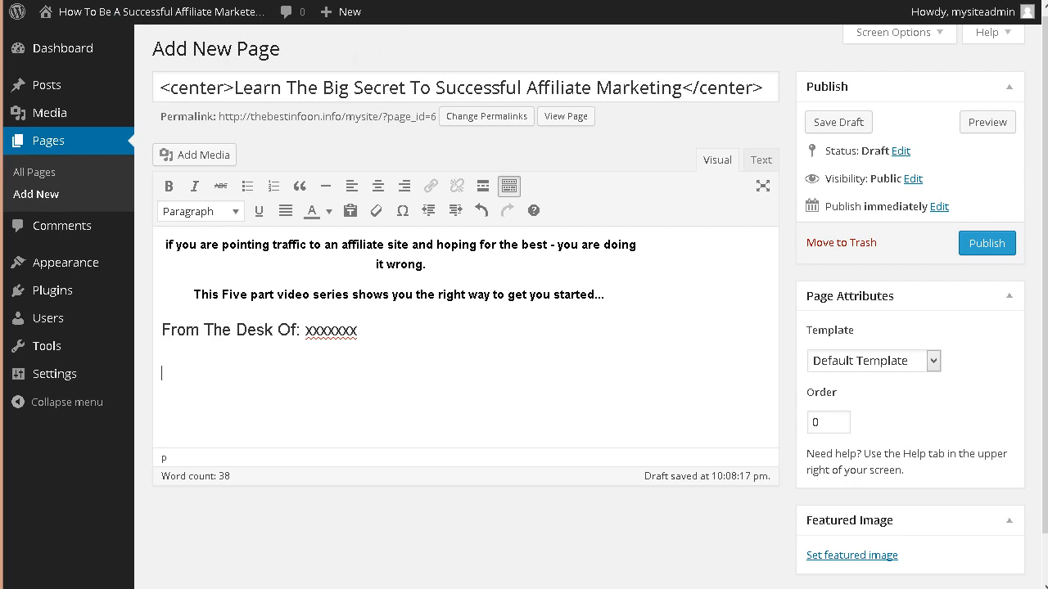
Switch to KompoZer, try deleting the PHP marker above "Dear Reader," and undo the deletion.
key("alt+Tab")
scroll(402, 479, "down", 2)
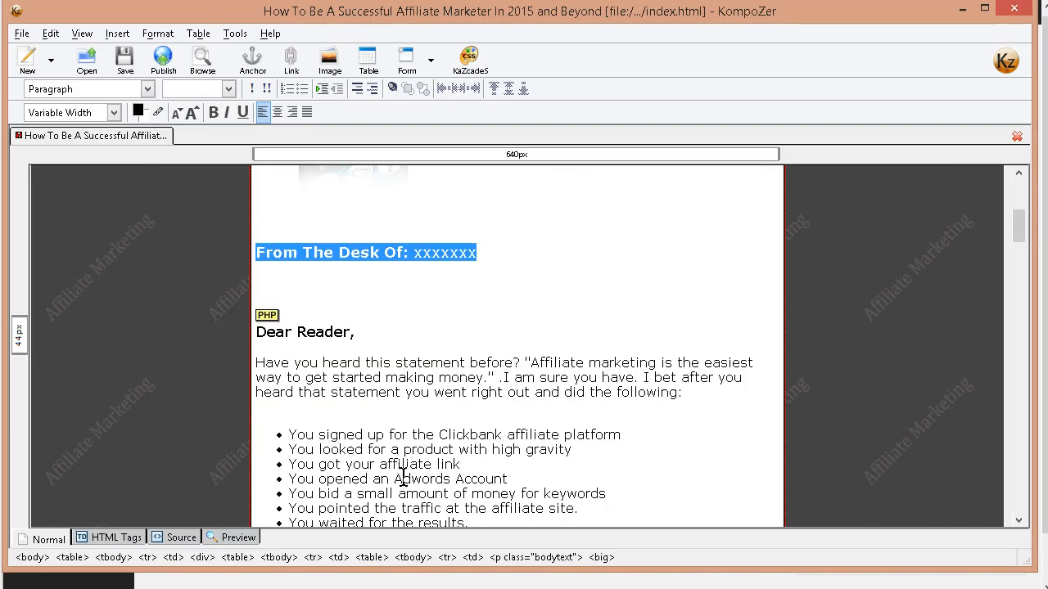
left_click(260, 319)
key("Delete")
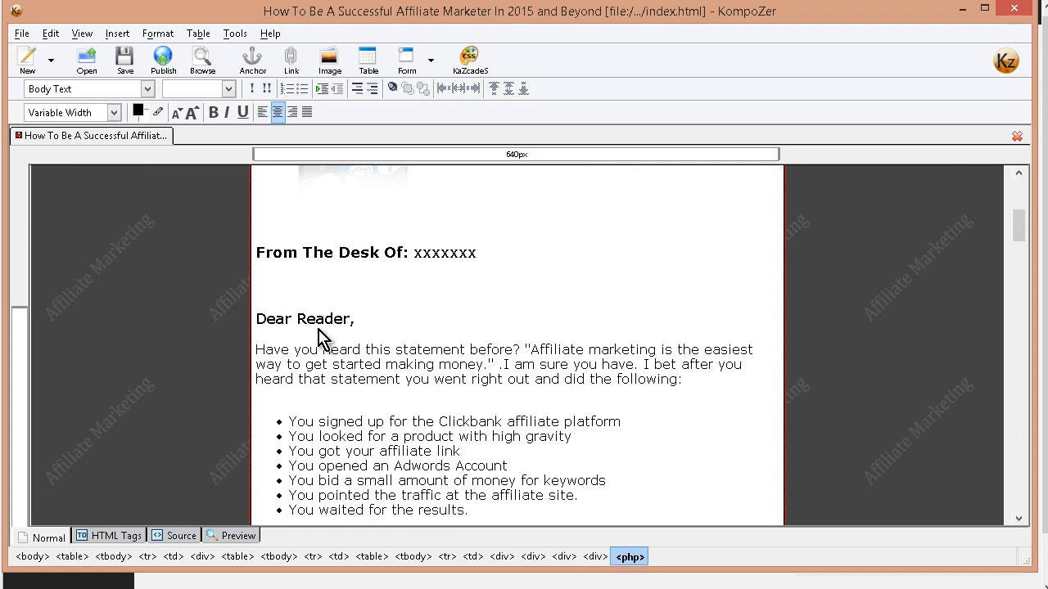
right_click(341, 278)
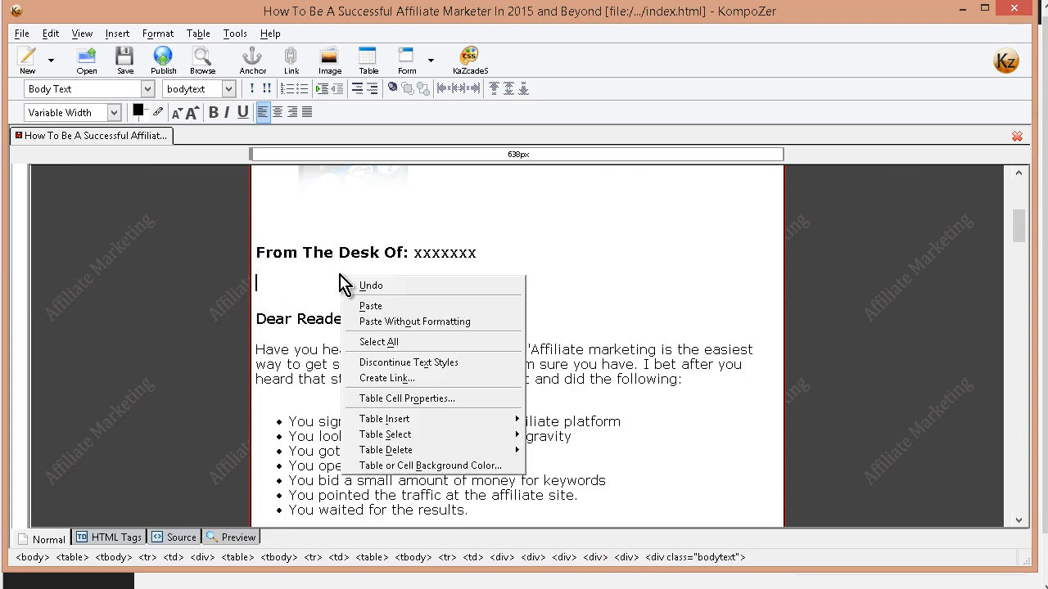
left_click(382, 288)
In KompoZer, copy the letter from "Dear Reader," through "exponentially over time." and paste it into the WordPress page body.
left_click(396, 316)
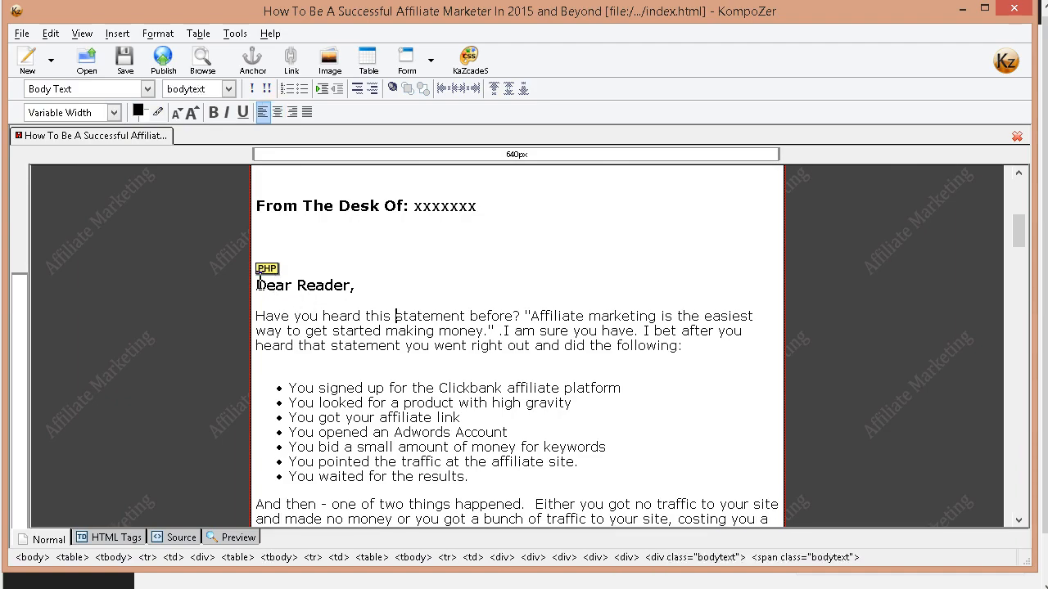
left_click_drag(263, 287, 643, 437)
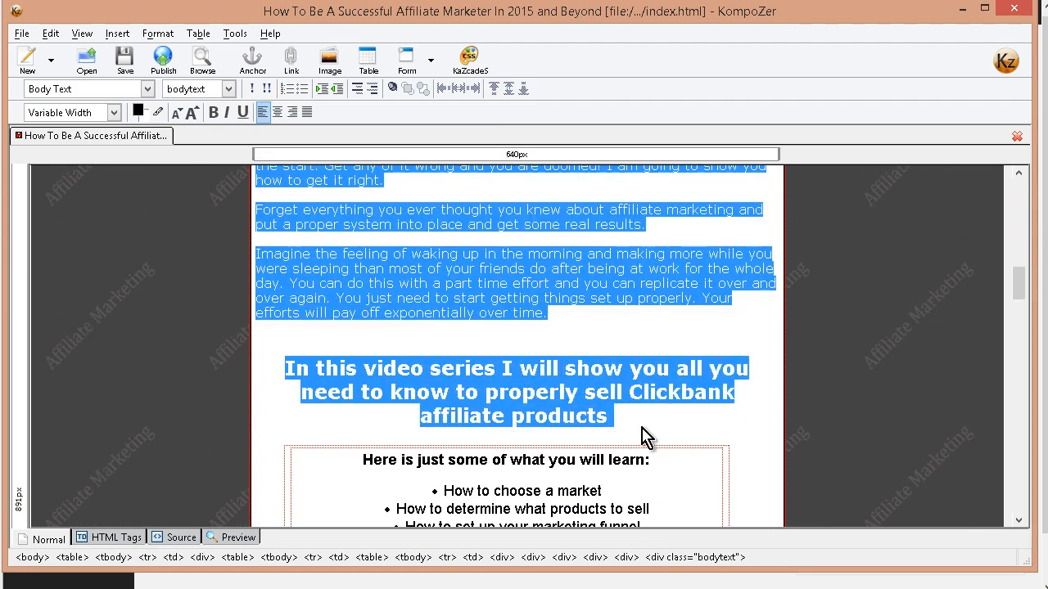
right_click(553, 406)
left_click(564, 449)
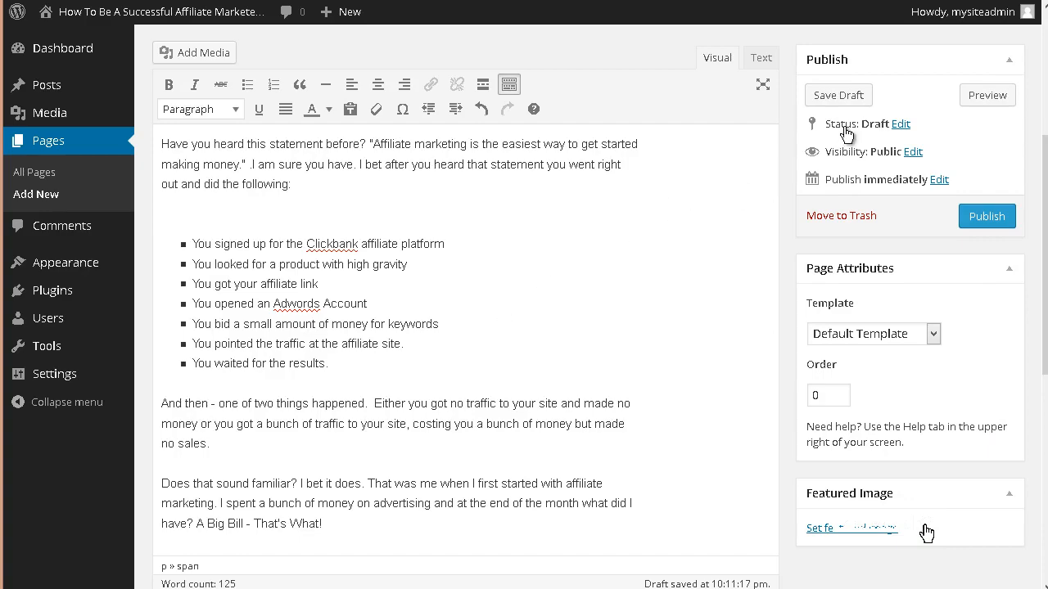
Preview the draft page to check the pasted letter, and return to the end of the text in the page editor.
left_click(989, 96)
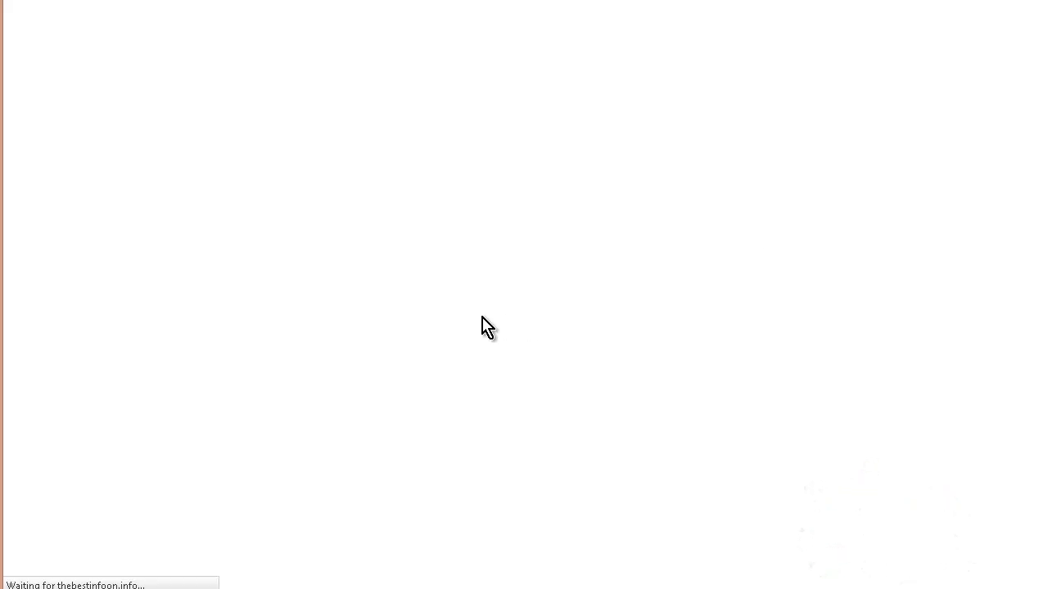
scroll(566, 302, "down", 5)
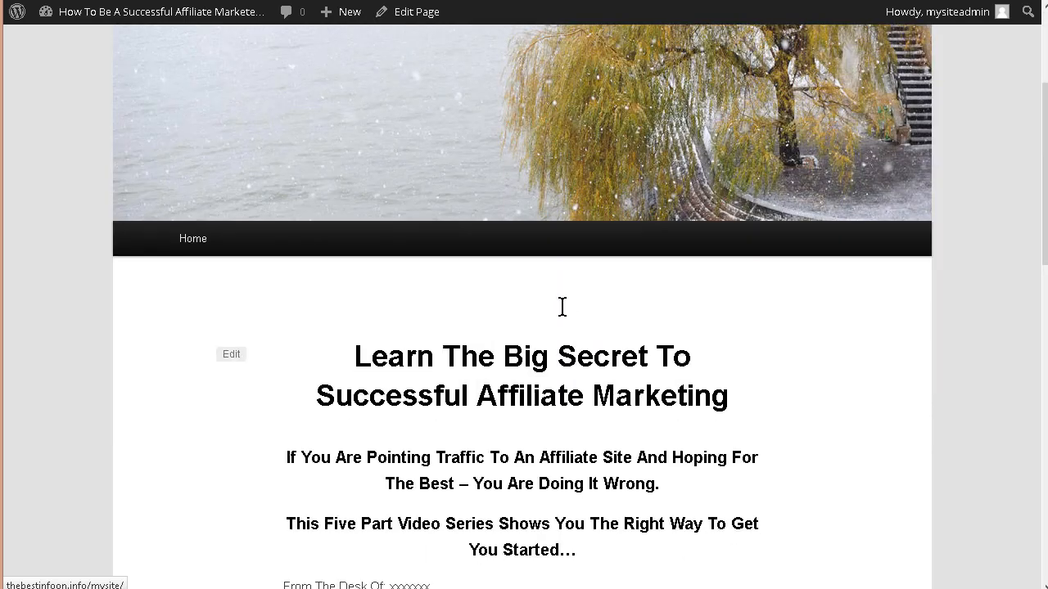
scroll(563, 315, "down", 9)
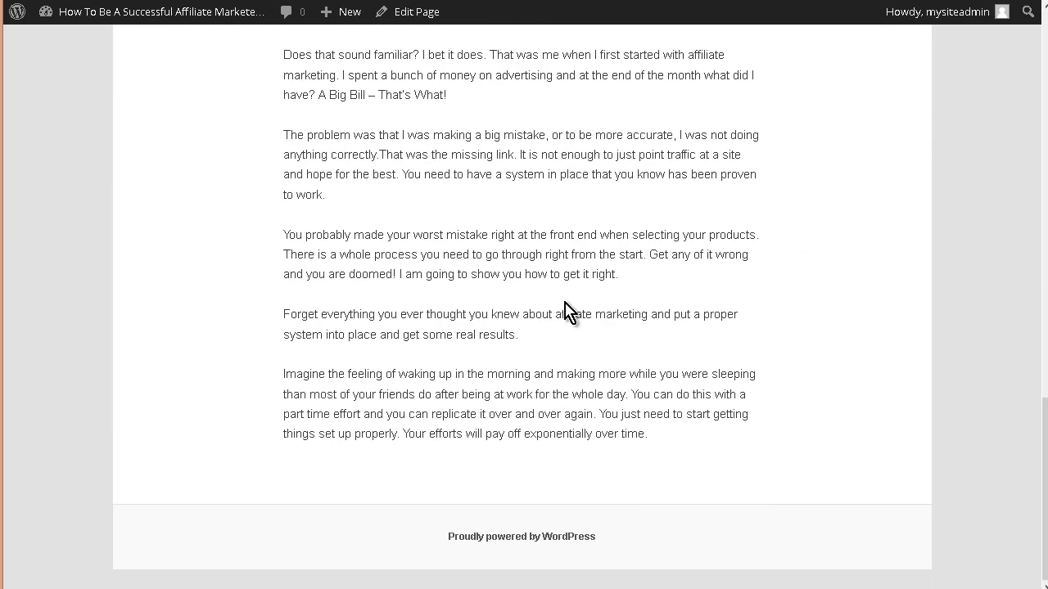
scroll(573, 442, "up", 15)
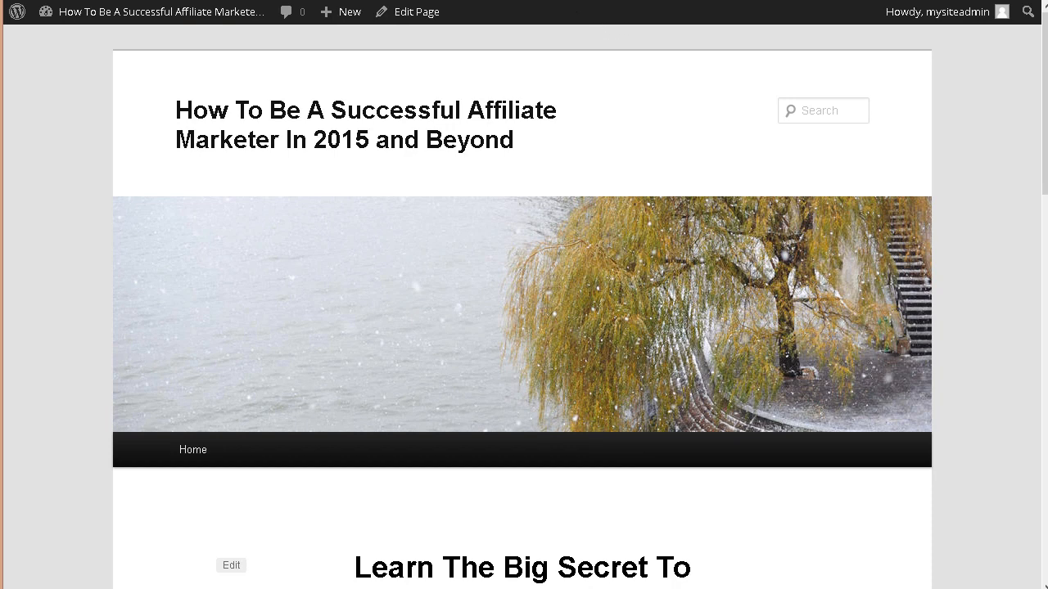
left_click(599, 1)
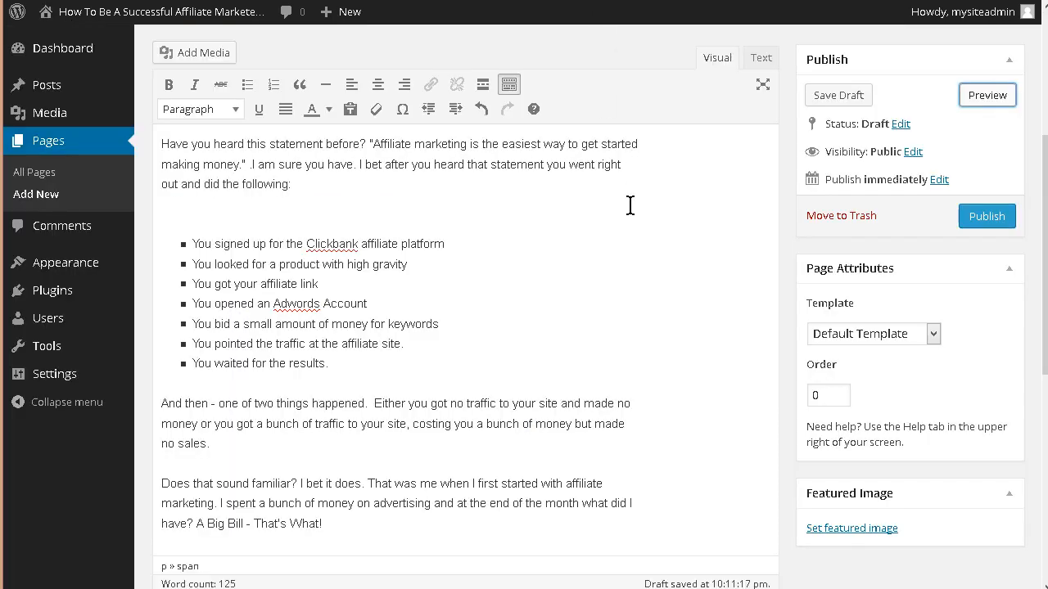
scroll(610, 208, "down", 5)
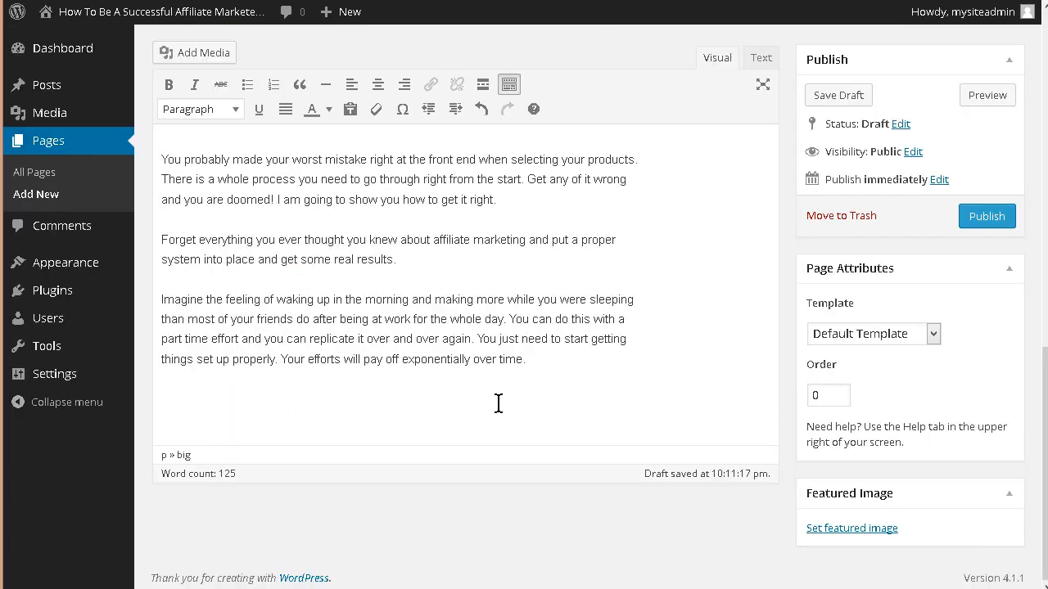
Switch to KompoZer and examine the rest of the sales page, from the "In this video series" heading through the package boxes to the closing.
key("alt+Tab")
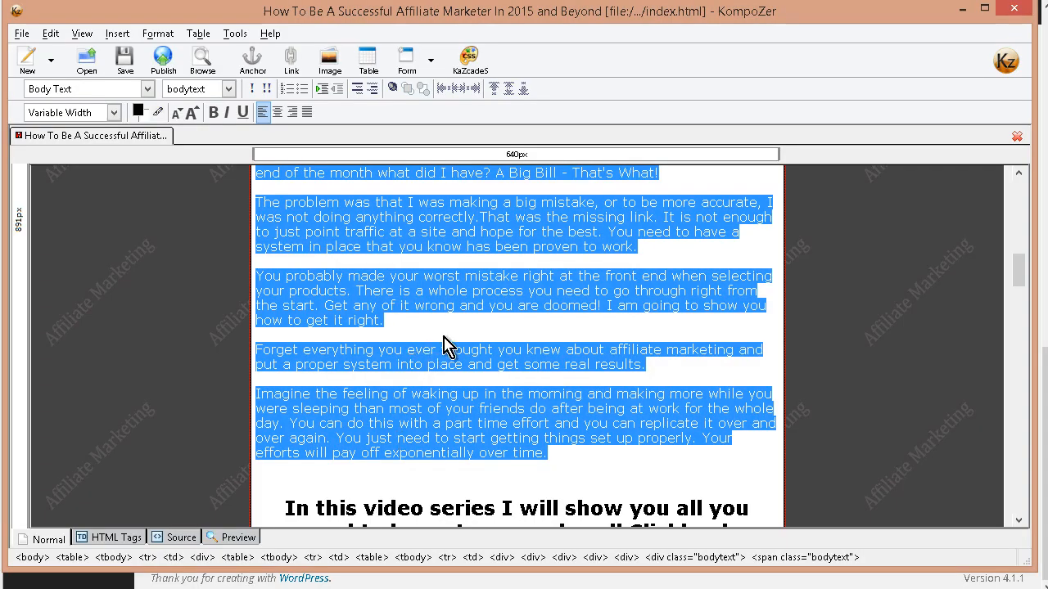
scroll(491, 336, "down", 5)
left_click(500, 324)
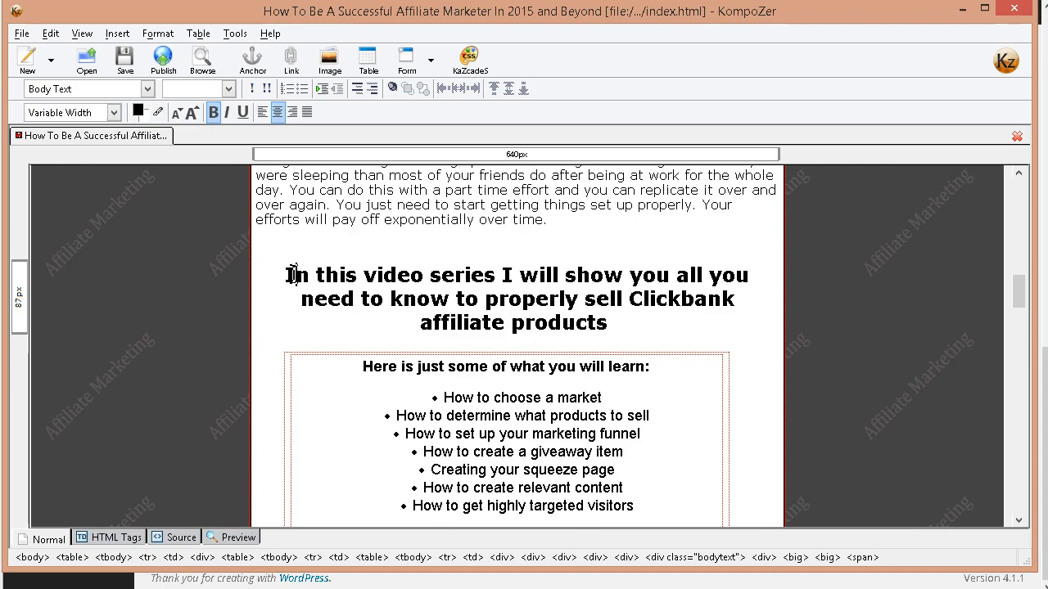
scroll(480, 355, "down", 10)
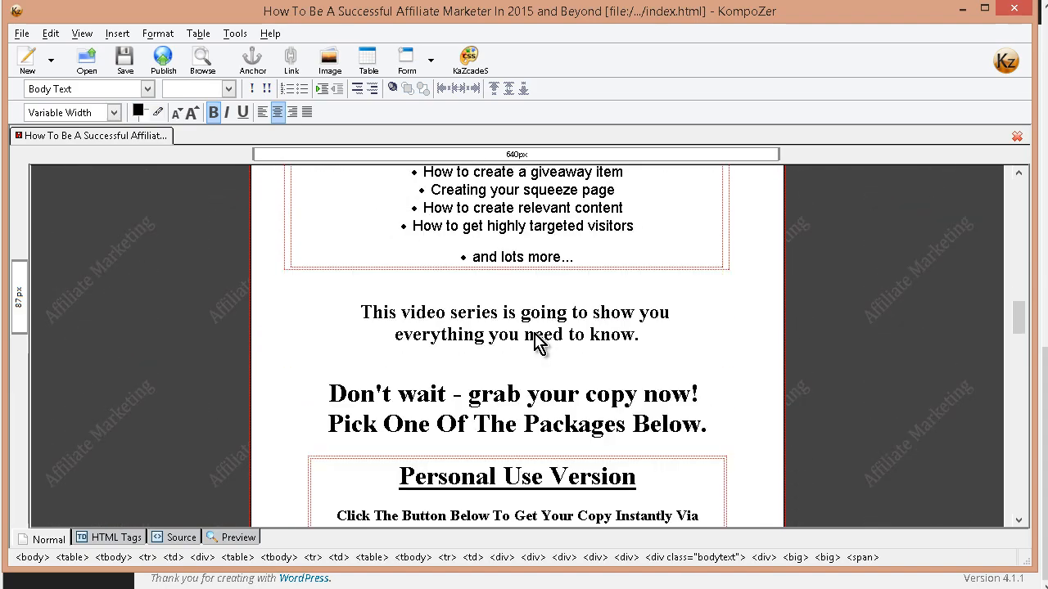
scroll(532, 330, "down", 10)
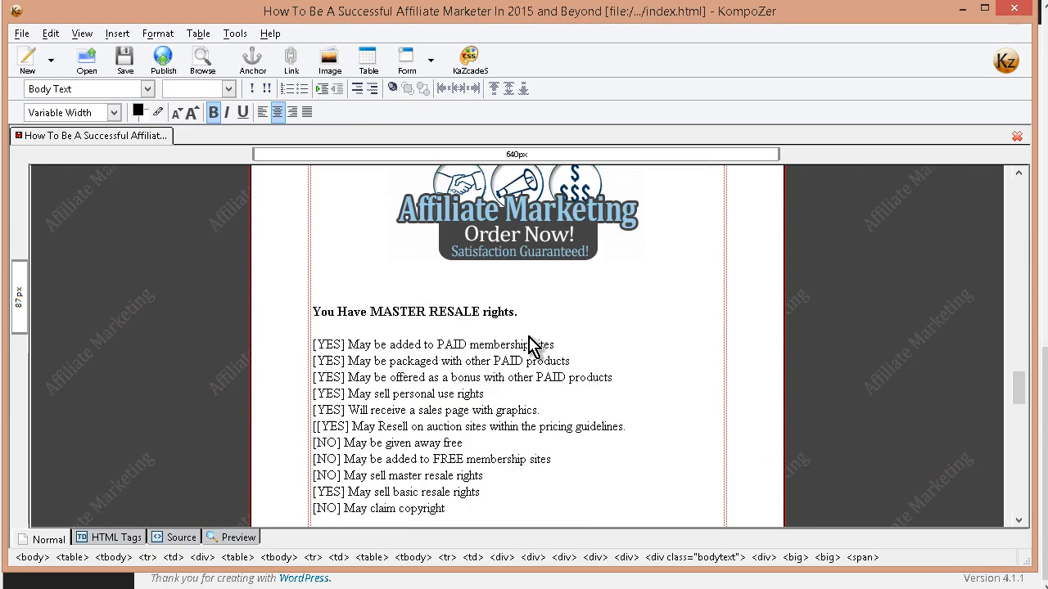
scroll(530, 345, "down", 10)
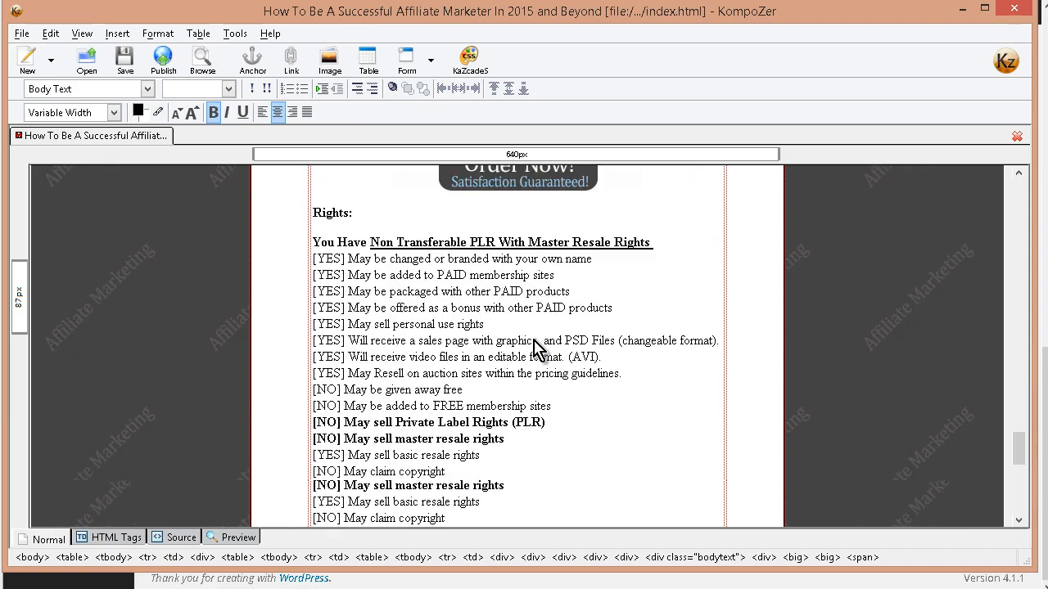
scroll(533, 347, "down", 5)
scroll(402, 391, "down", 2)
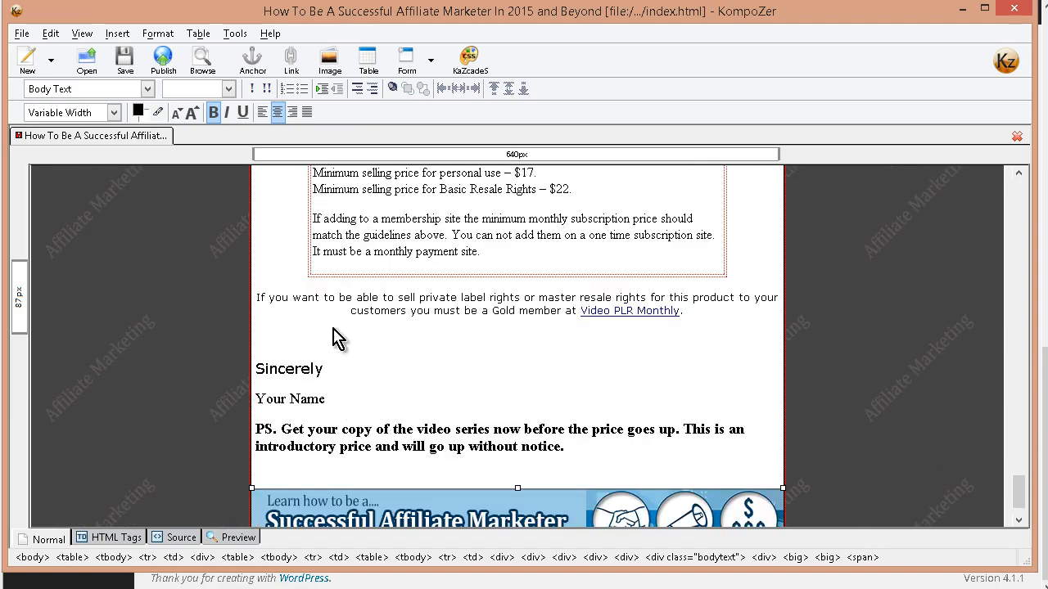
scroll(496, 301, "up", 12)
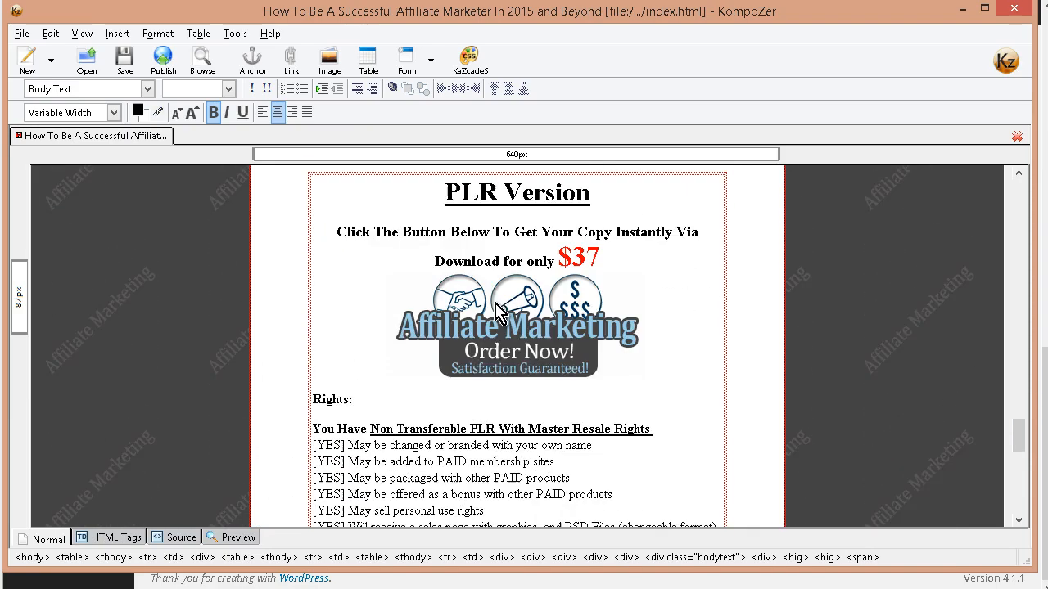
scroll(496, 315, "up", 10)
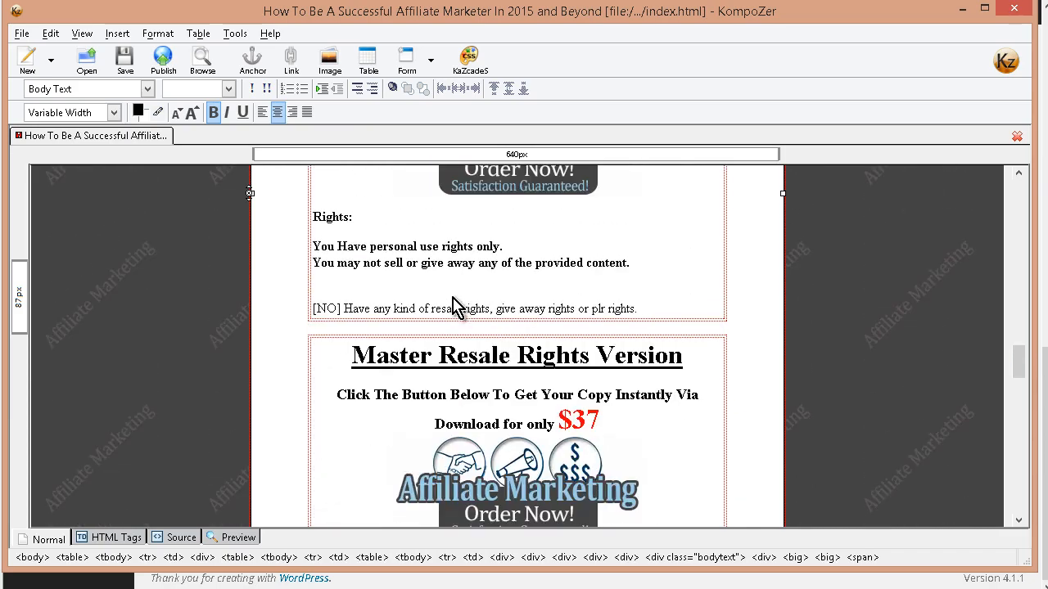
scroll(439, 309, "up", 5)
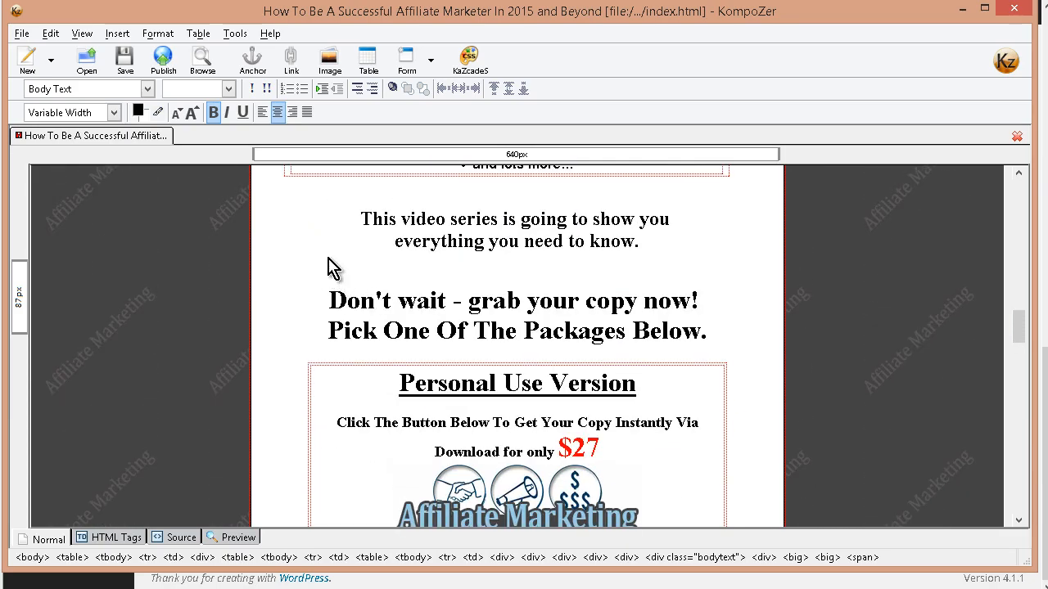
scroll(492, 311, "up", 8)
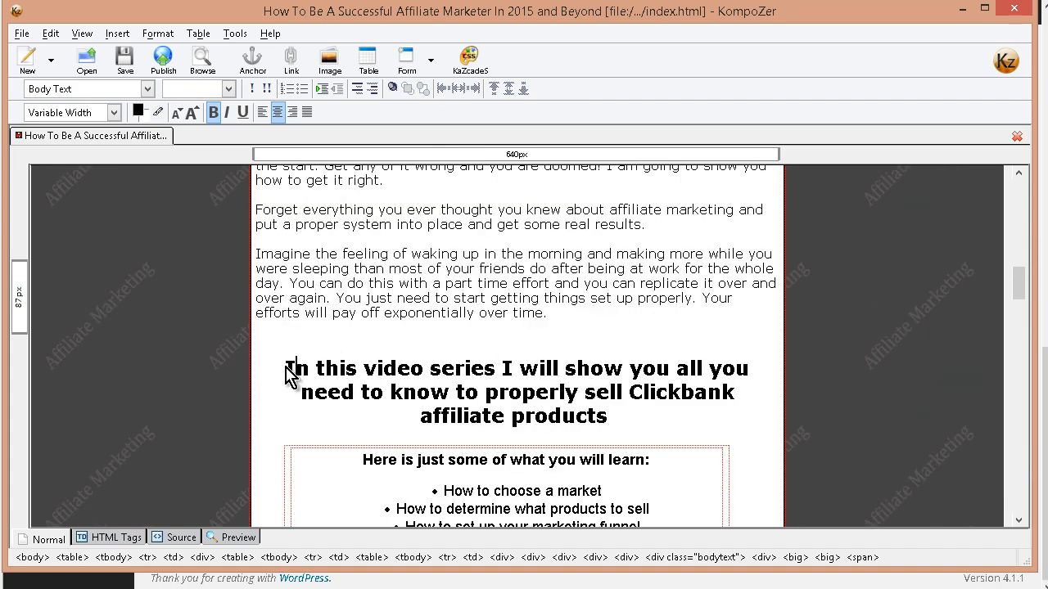
Examine the sales page's HTML source from the closing lines up to the PLR Version package, and return to the normal page view.
left_click_drag(287, 370, 423, 372)
scroll(495, 373, "down", 1)
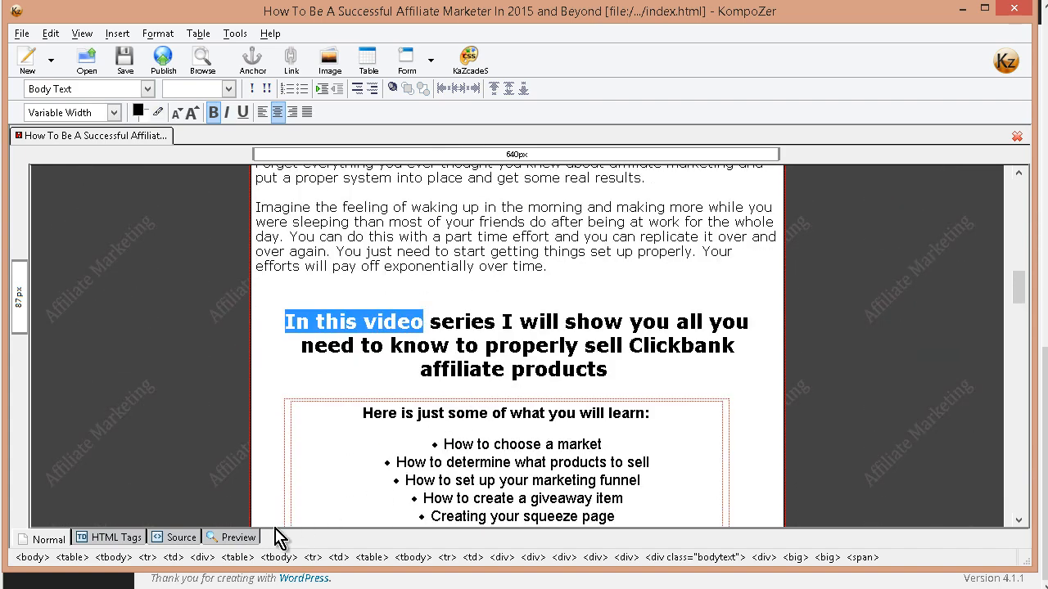
left_click(183, 544)
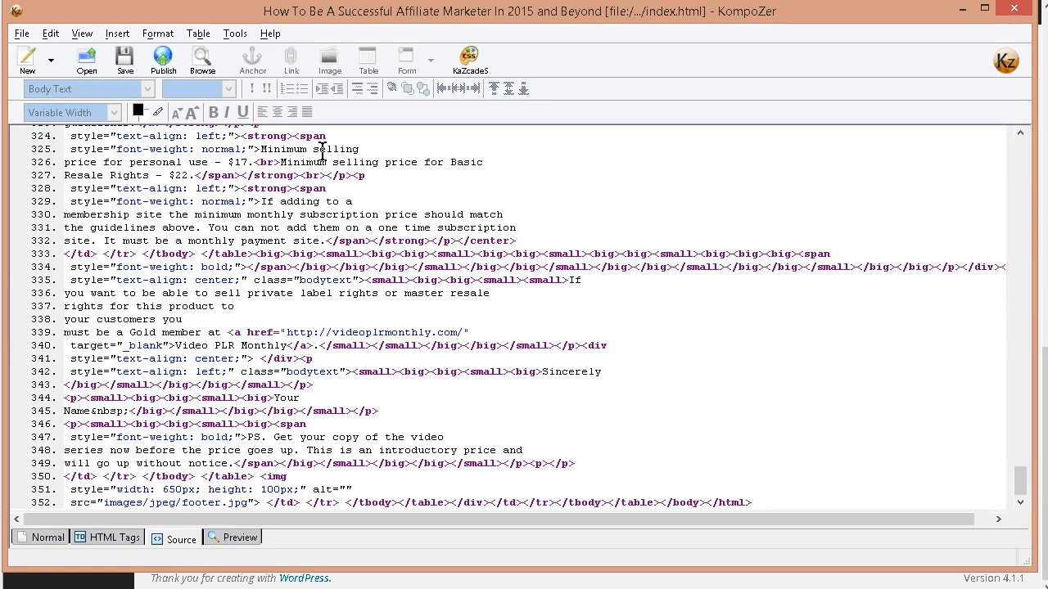
scroll(393, 200, "up", 3)
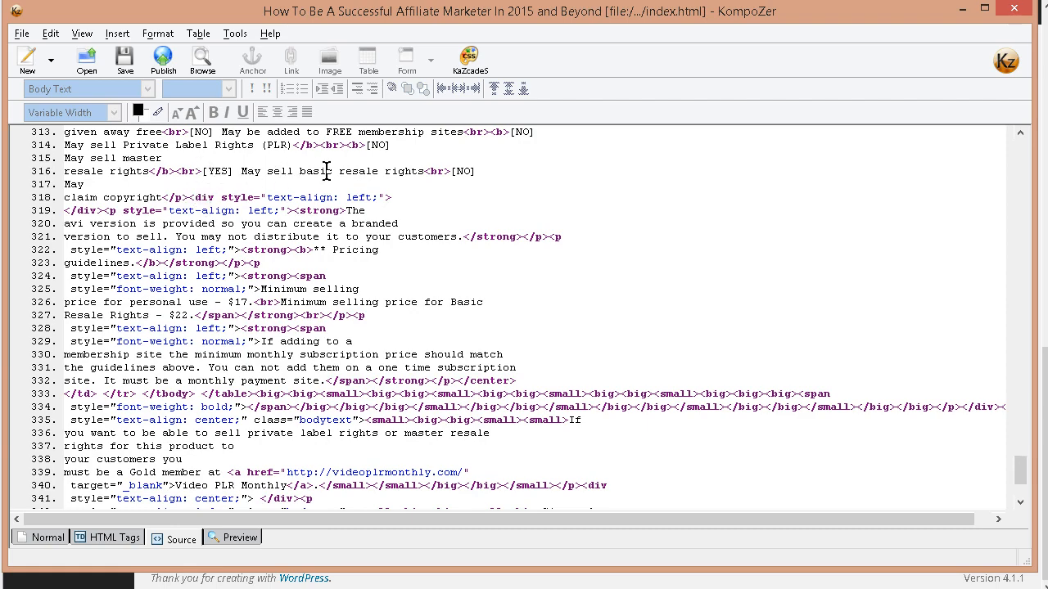
scroll(347, 222, "up", 6)
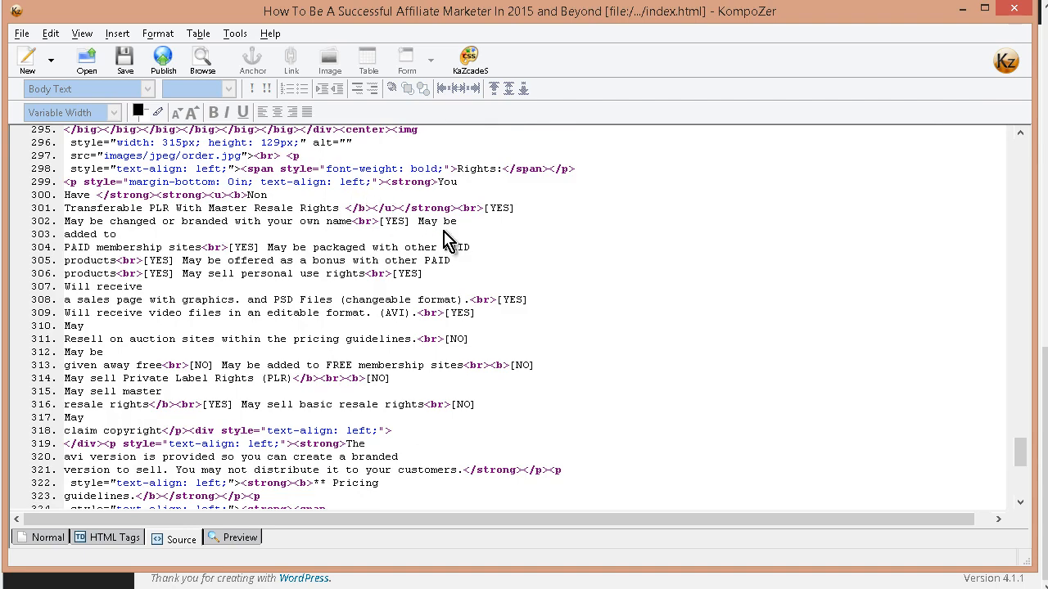
scroll(434, 243, "up", 5)
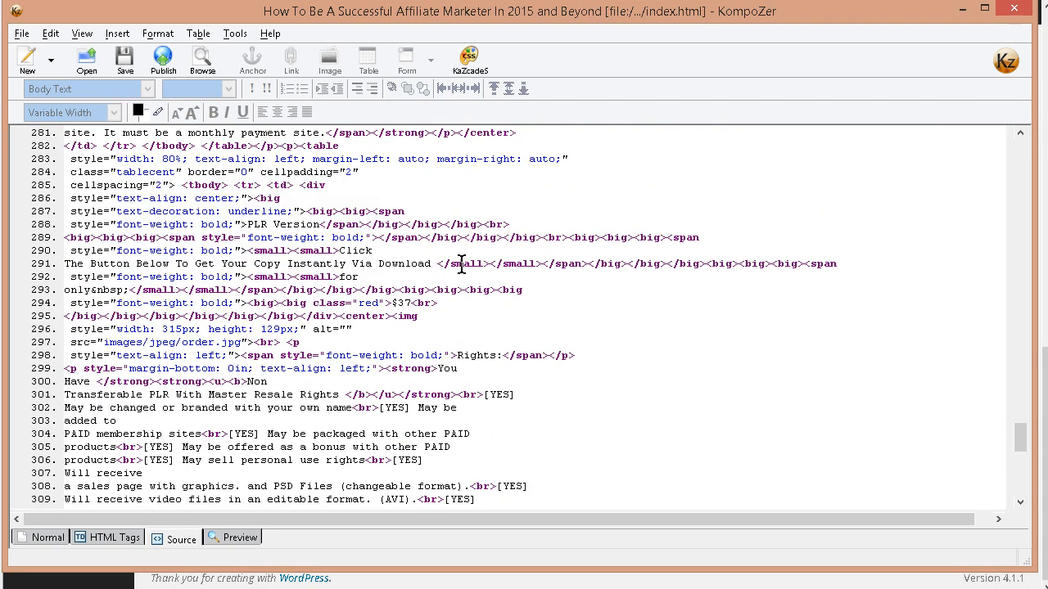
scroll(460, 264, "up", 1)
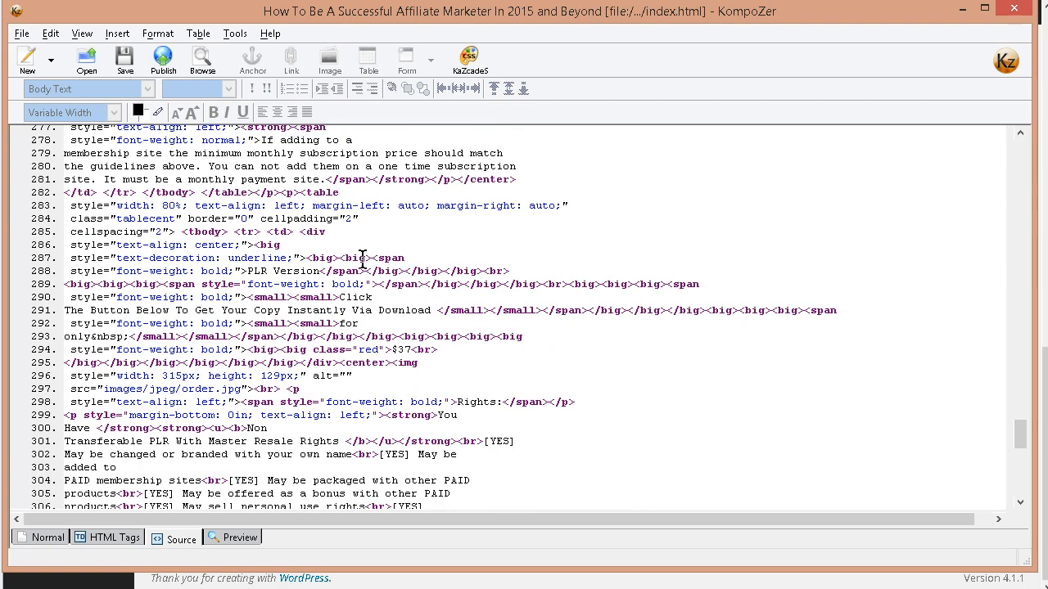
scroll(342, 262, "down", 5)
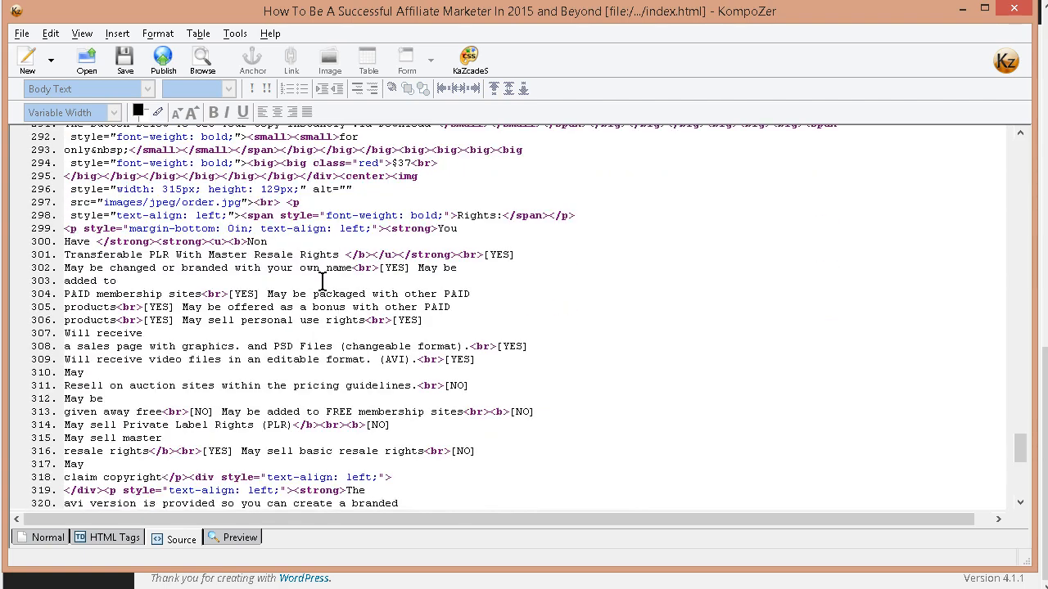
left_click(64, 537)
left_click(363, 335)
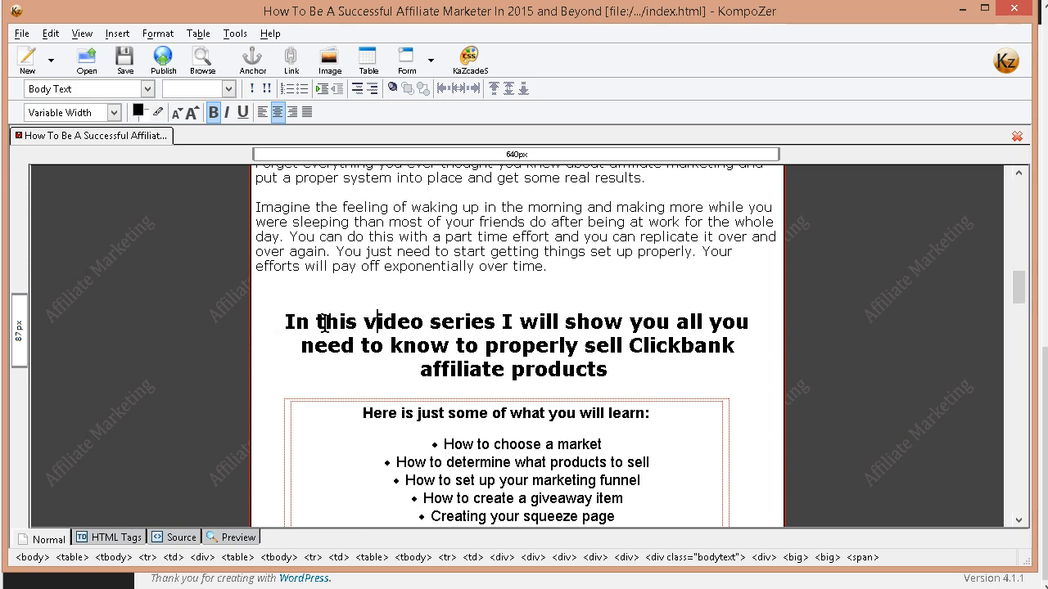
Copy the HTML source from the span just before "This video series is going" through the last table tag before the closing body tag.
left_click_drag(281, 311, 647, 389)
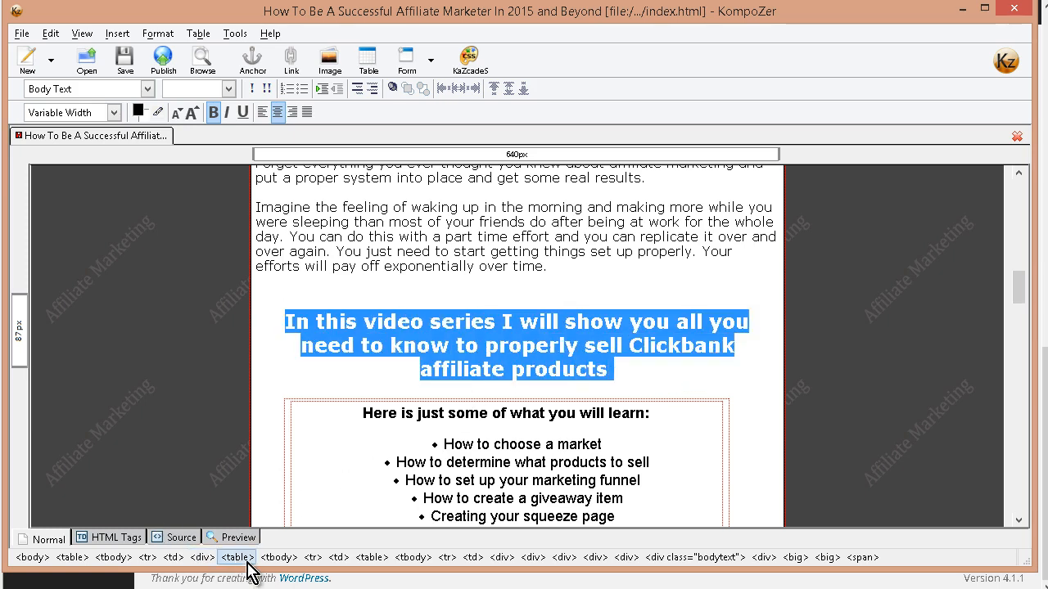
left_click(178, 539)
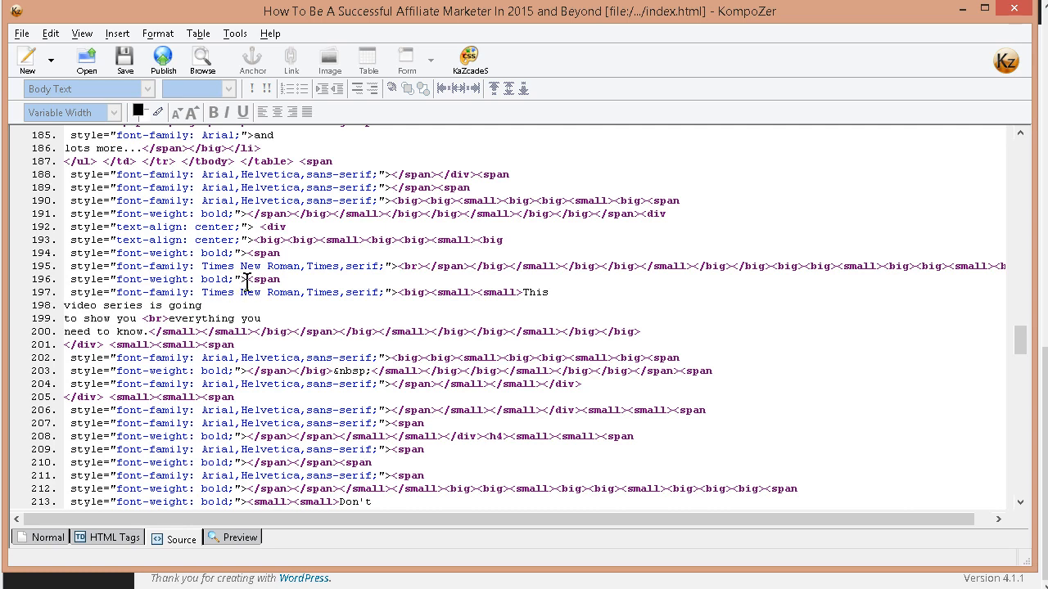
left_click_drag(247, 281, 684, 502)
scroll(304, 295, "down", 20)
scroll(326, 326, "down", 10)
scroll(326, 326, "down", 10)
scroll(328, 293, "down", 5)
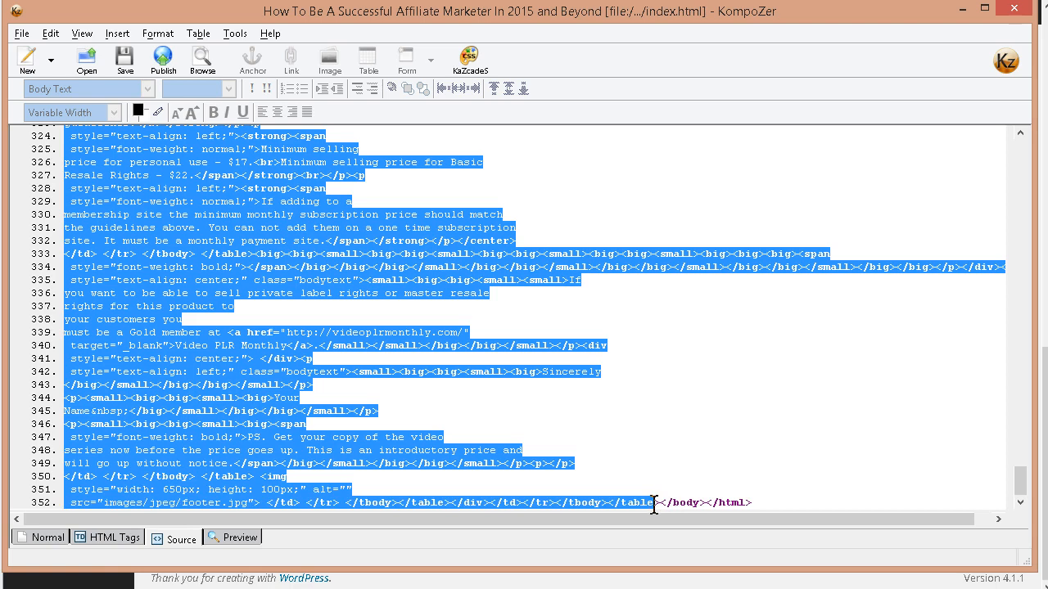
left_click_drag(652, 506, 622, 509)
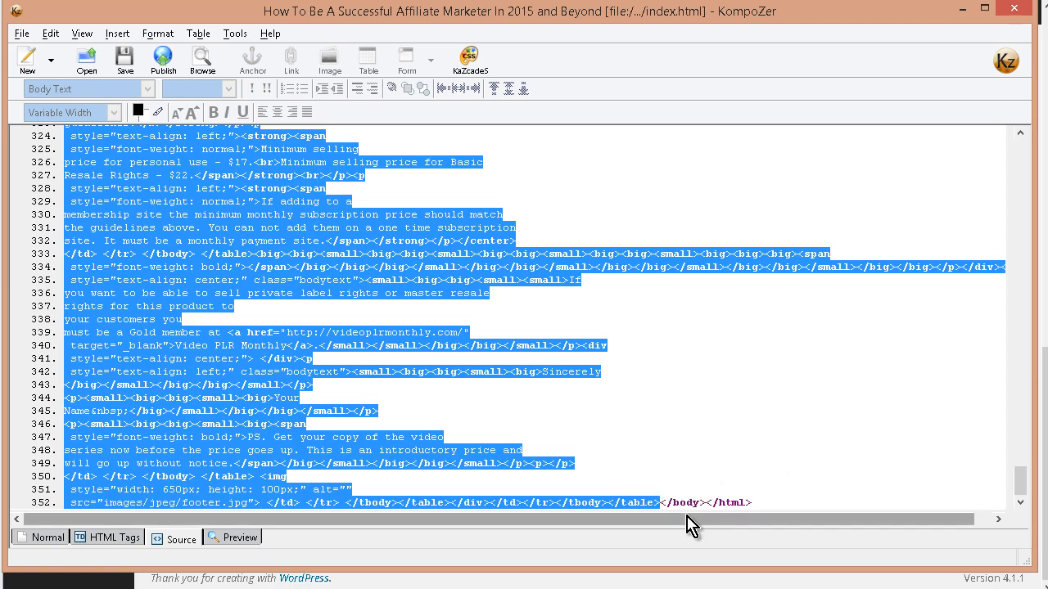
right_click(250, 360)
left_click(297, 419)
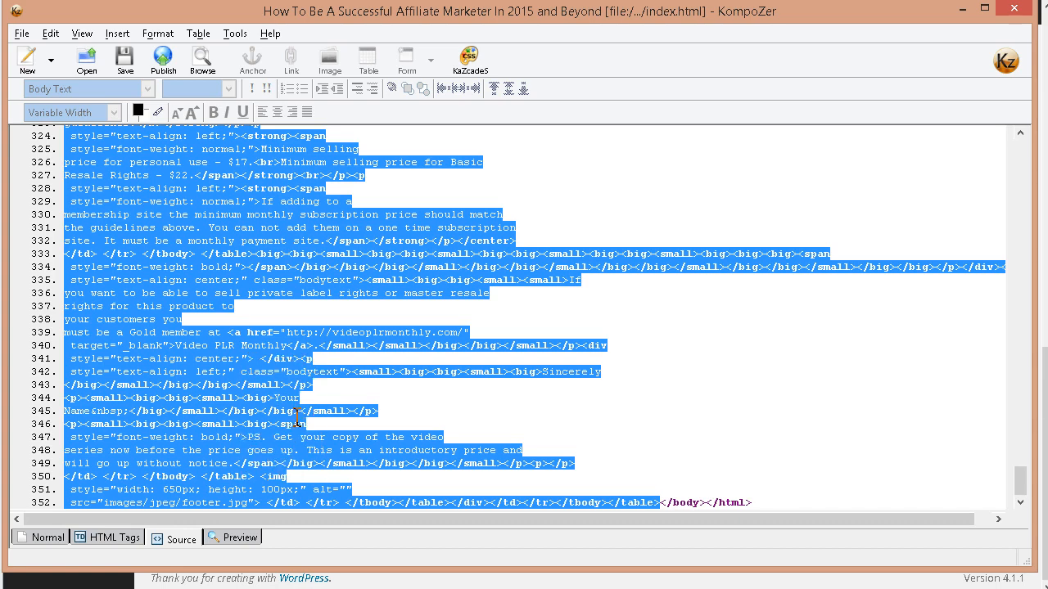
Switch to the WordPress page editor and paste the copied HTML in text mode on a new line after the final big tags.
key("alt+Tab")
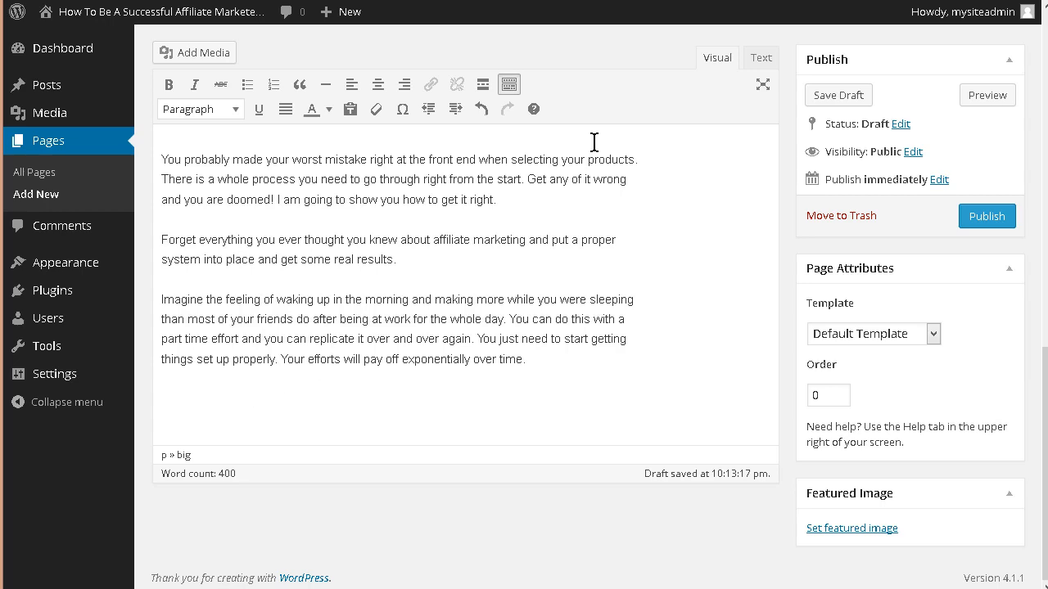
left_click(761, 59)
scroll(357, 342, "down", 5)
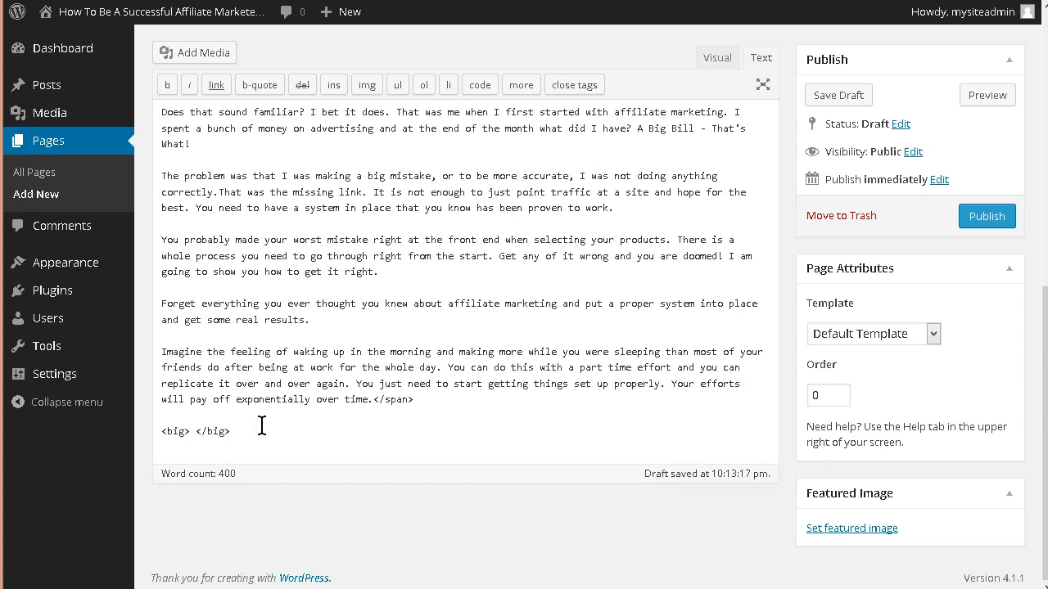
key("Return")
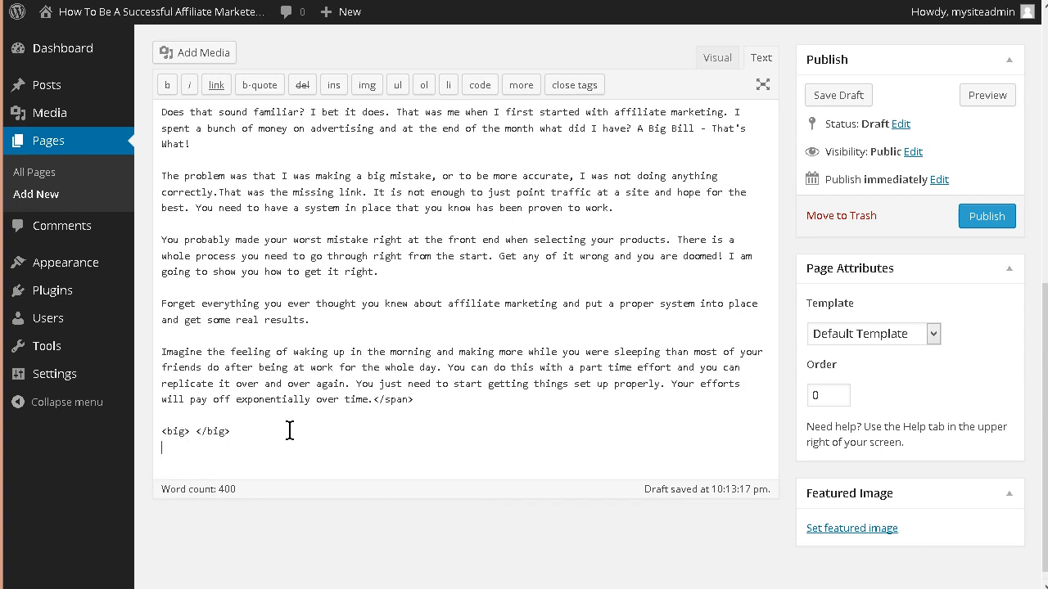
key("Return")
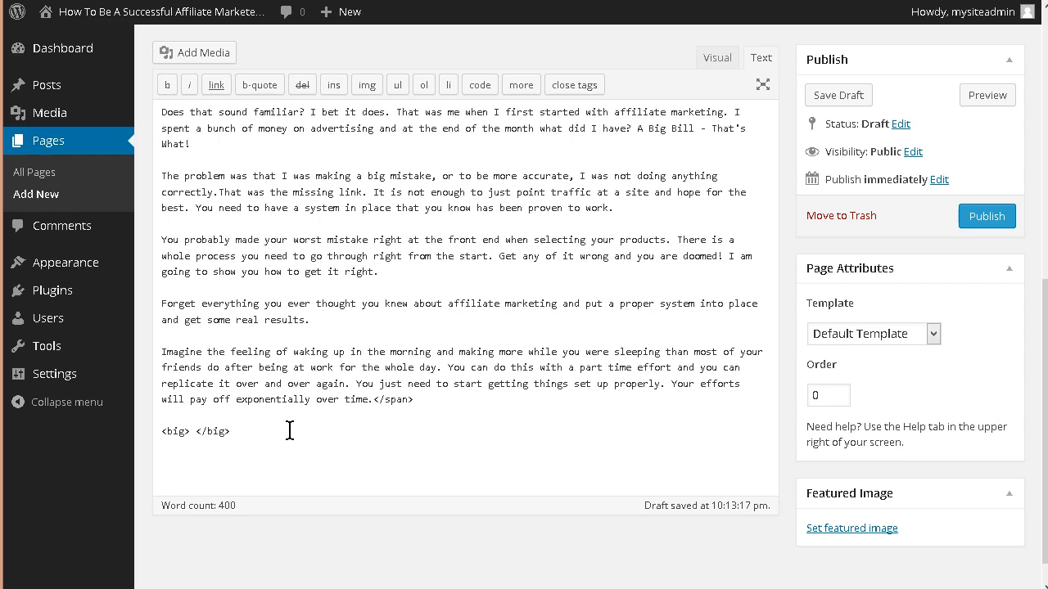
key("ctrl+v")
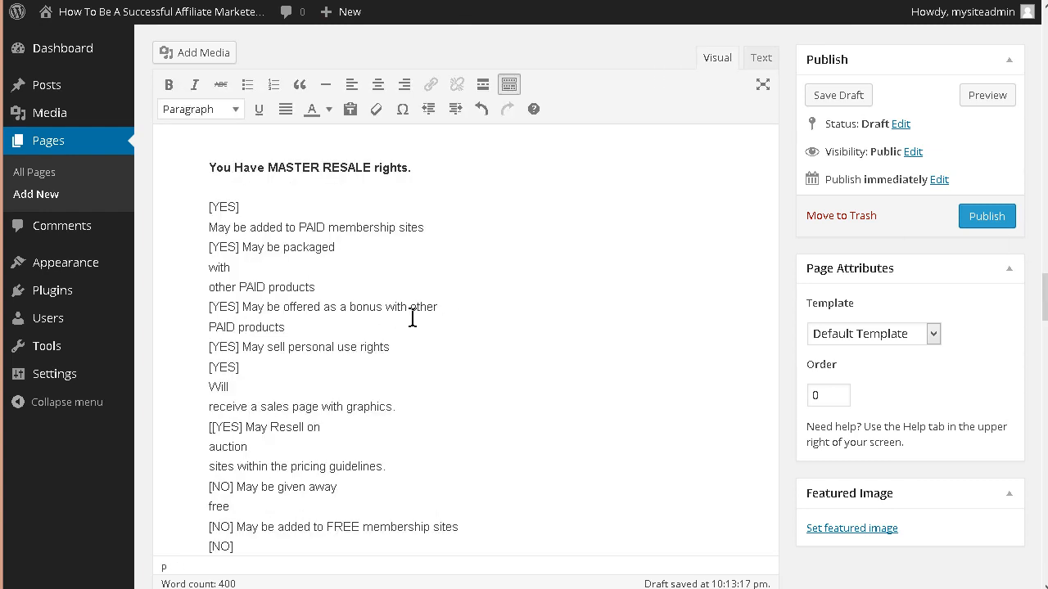
Review the pasted package sections in the visual editor, and preview the draft page down to the footer banner.
scroll(455, 323, "up", 4)
scroll(457, 324, "up", 10)
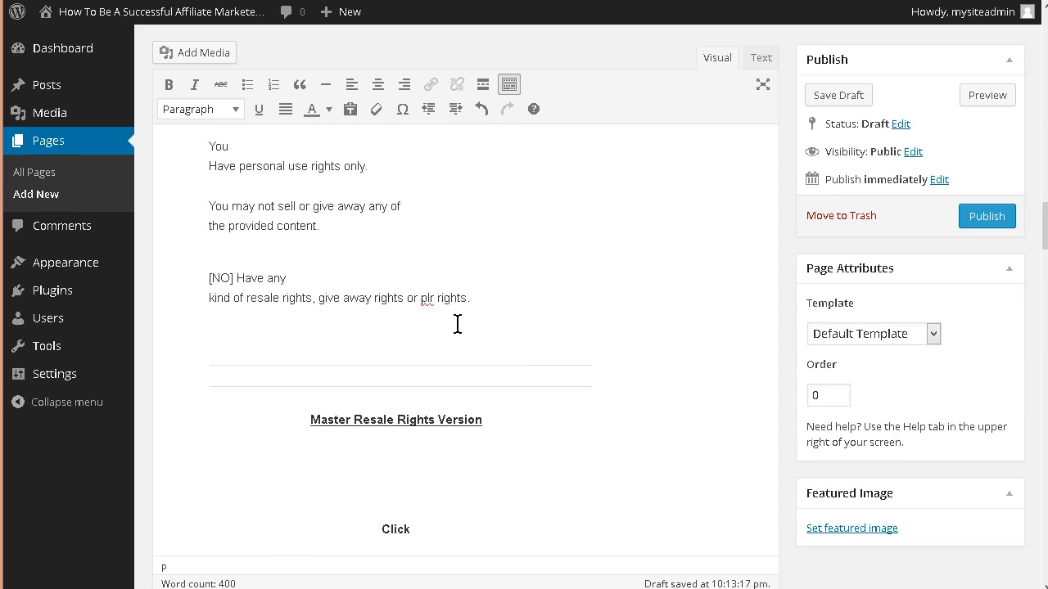
scroll(458, 324, "up", 15)
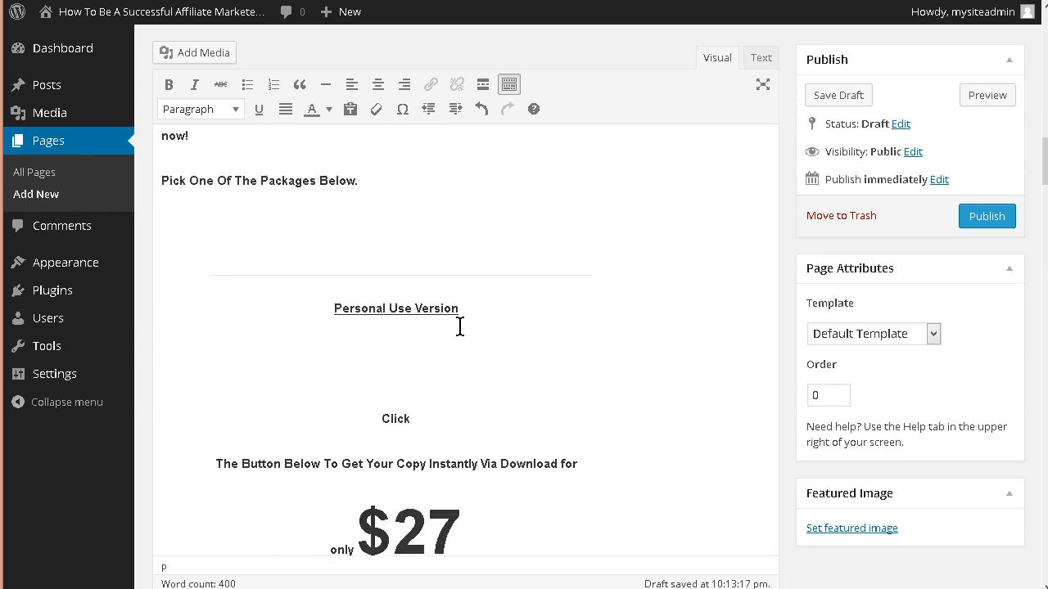
scroll(462, 334, "up", 1)
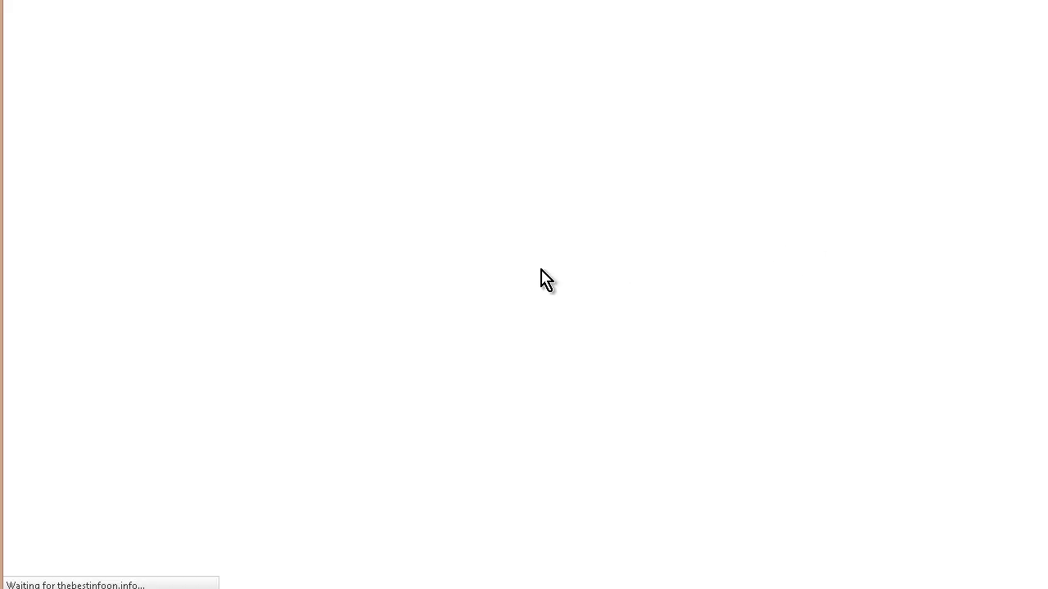
scroll(544, 283, "down", 5)
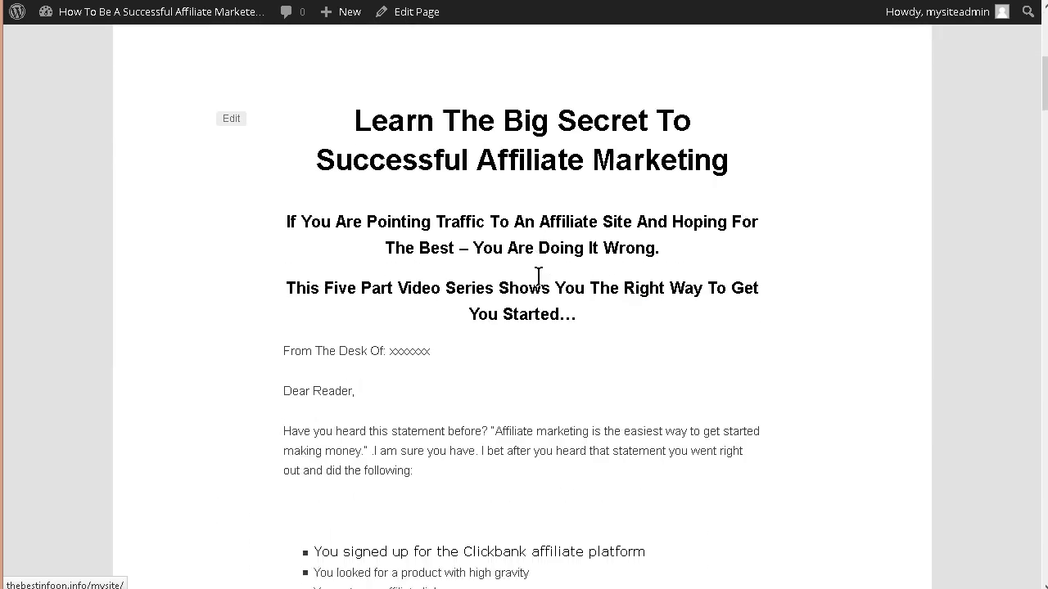
scroll(538, 279, "down", 14)
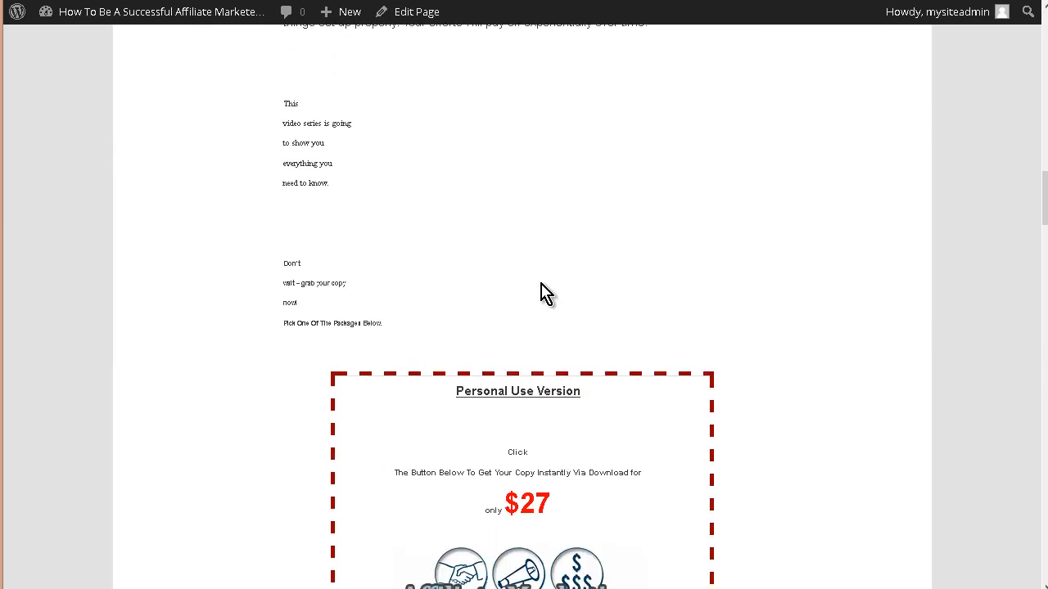
scroll(546, 295, "down", 11)
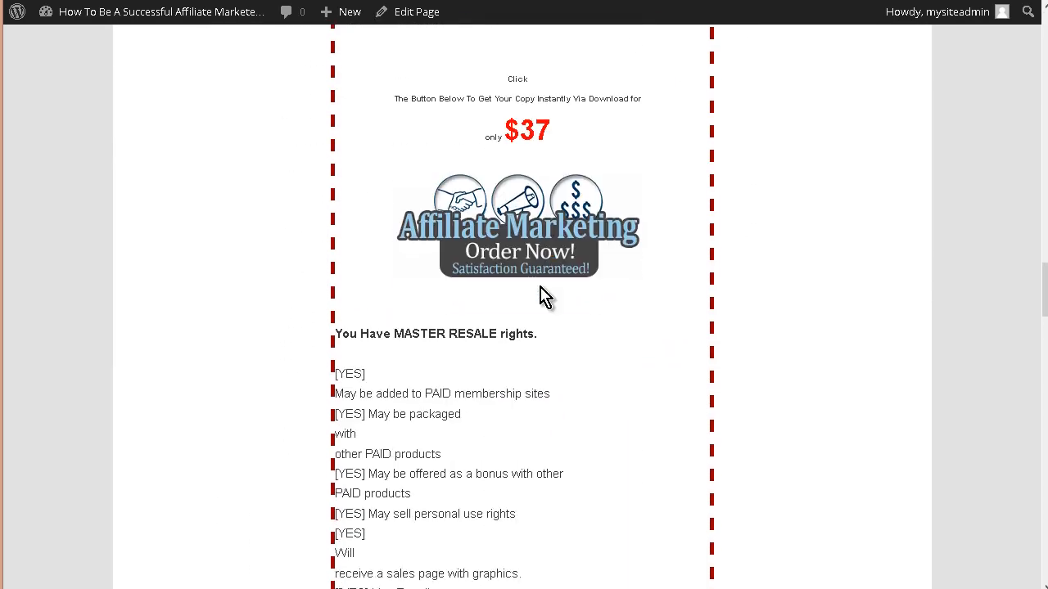
scroll(546, 296, "down", 14)
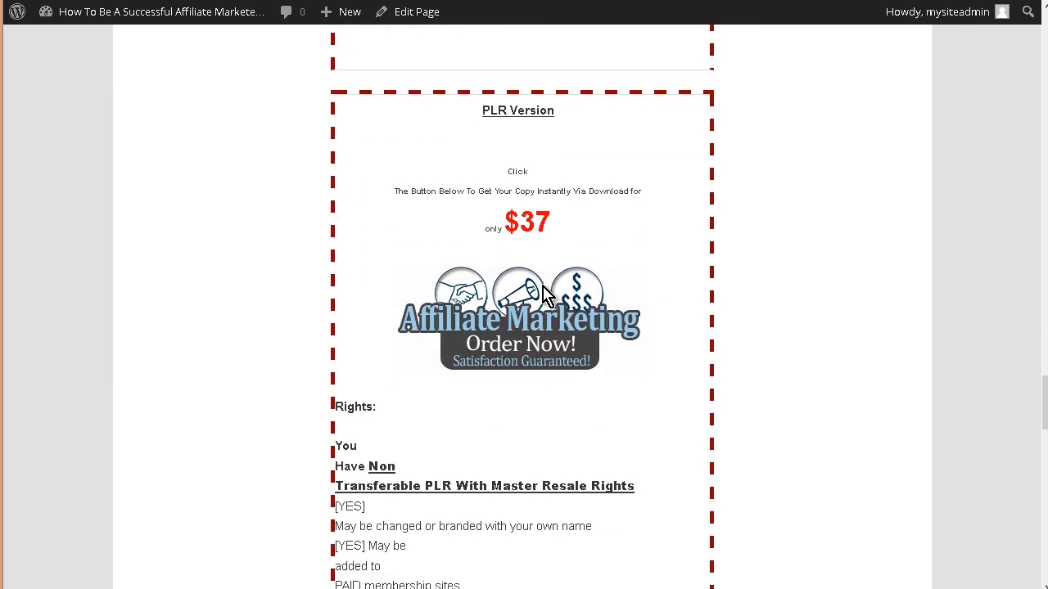
scroll(546, 297, "down", 15)
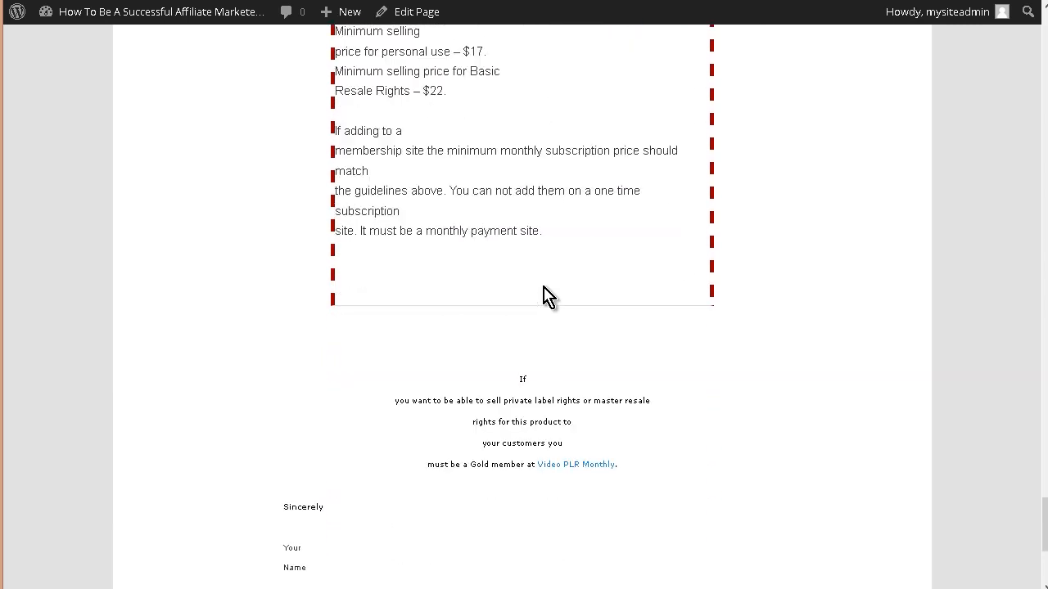
scroll(546, 296, "down", 4)
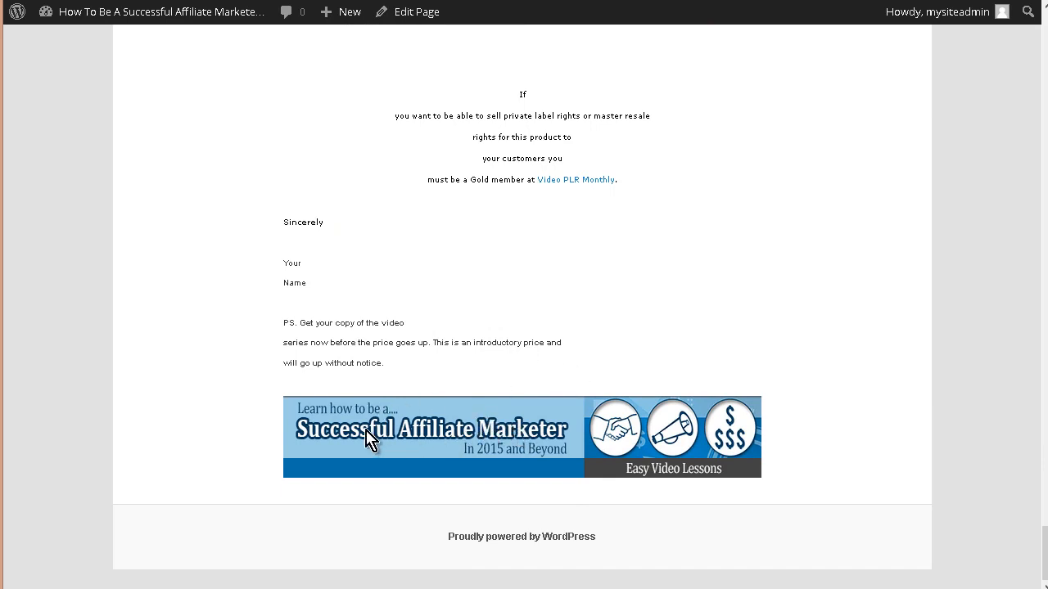
scroll(254, 246, "up", 2)
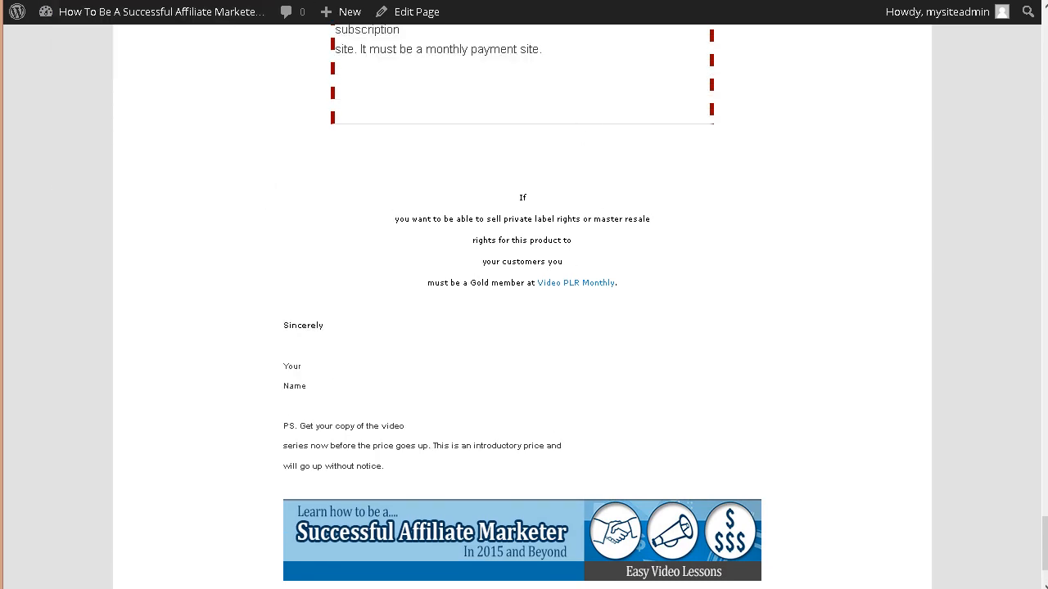
Return to the page editor, delete the footer banner image and the empty line below the PS text, and publish the page.
left_click(163, 2)
scroll(393, 412, "down", 15)
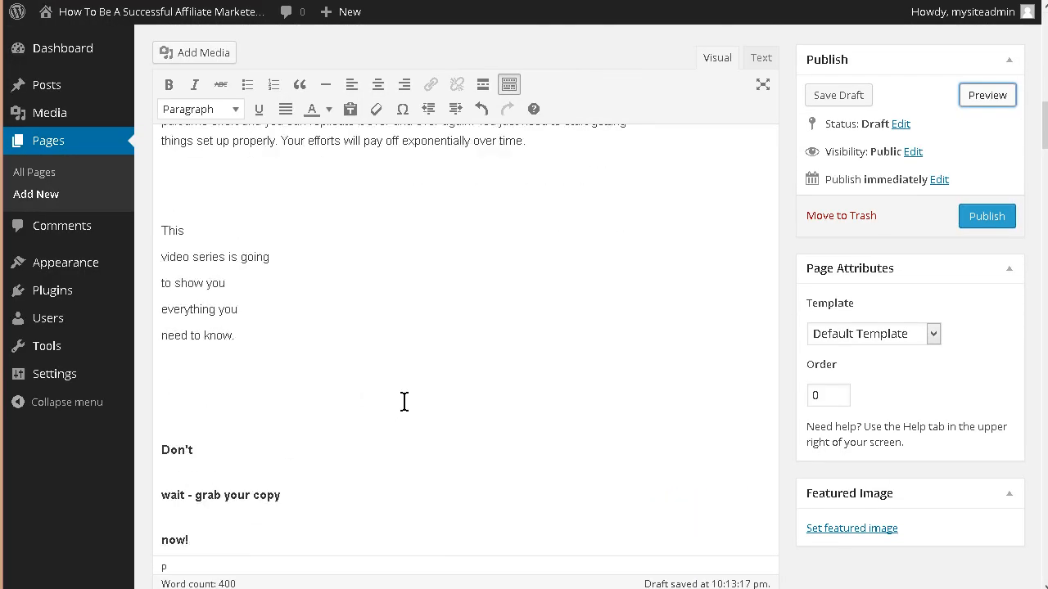
scroll(411, 397, "down", 20)
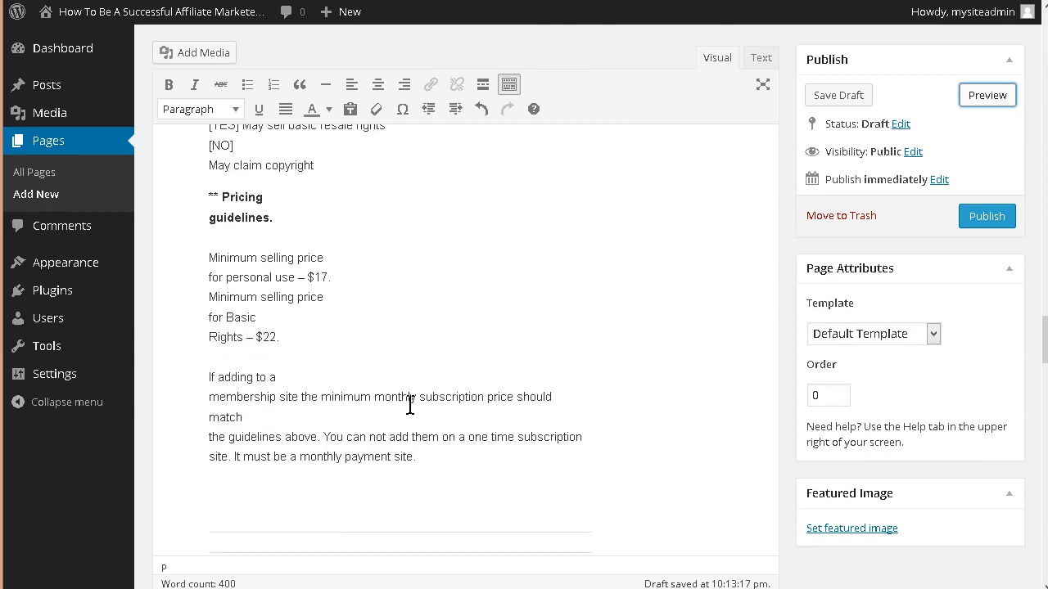
scroll(410, 407, "down", 20)
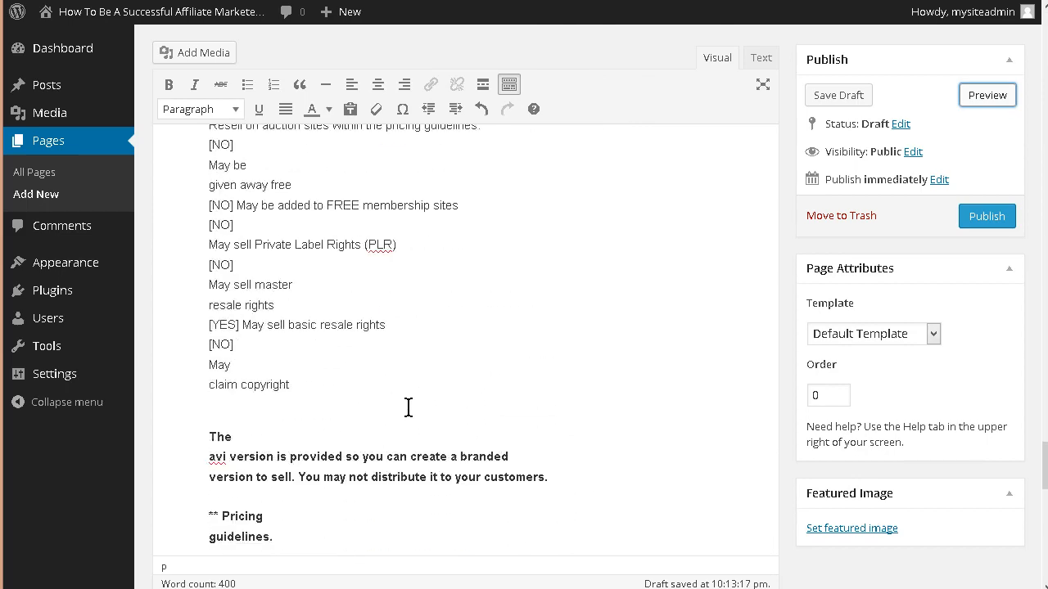
scroll(409, 406, "down", 10)
left_click(385, 383)
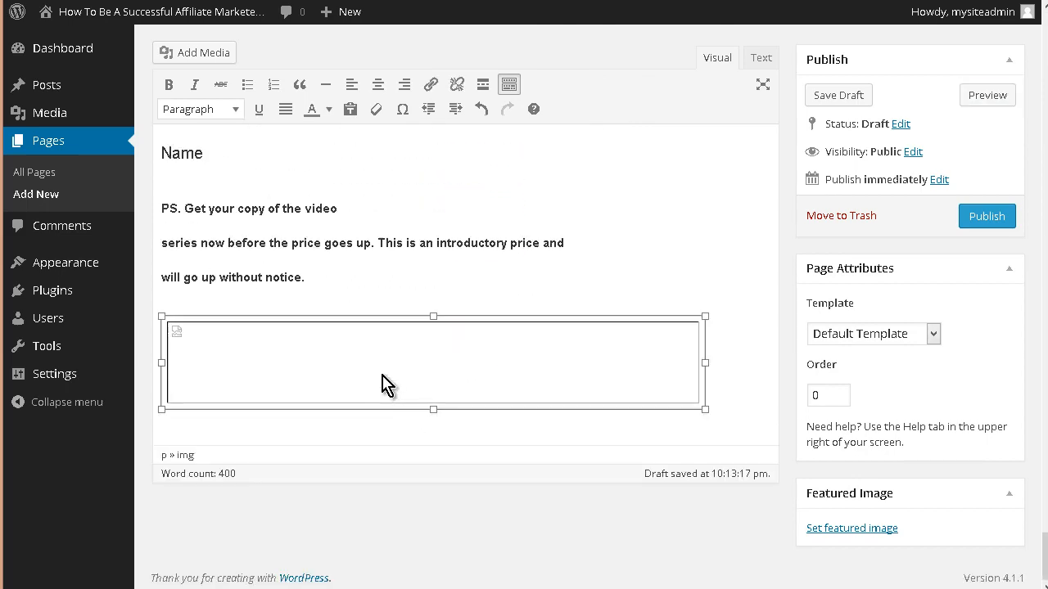
key("Delete")
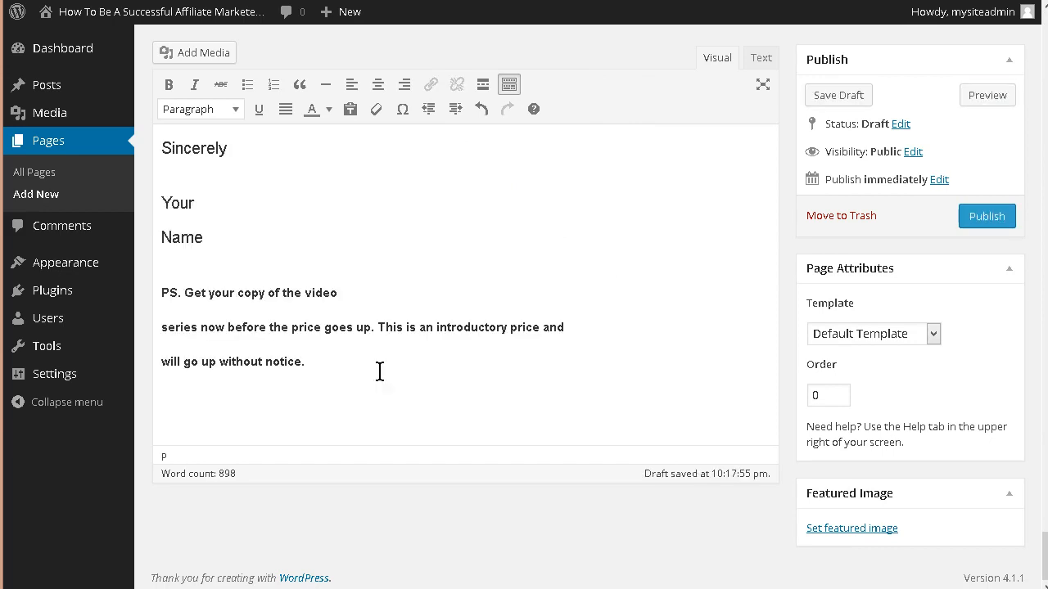
key("BackSpace")
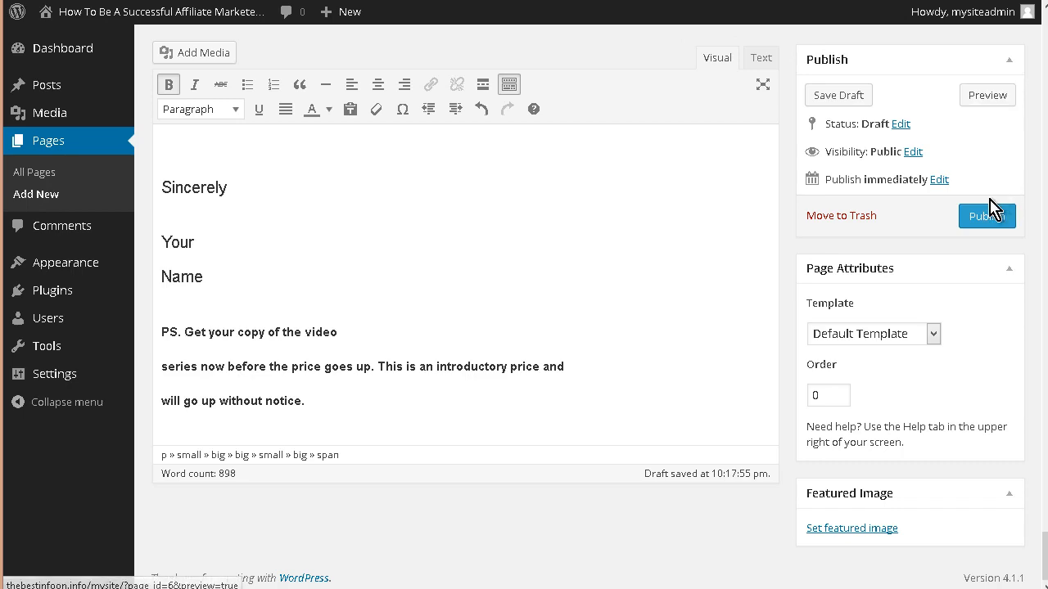
left_click(979, 221)
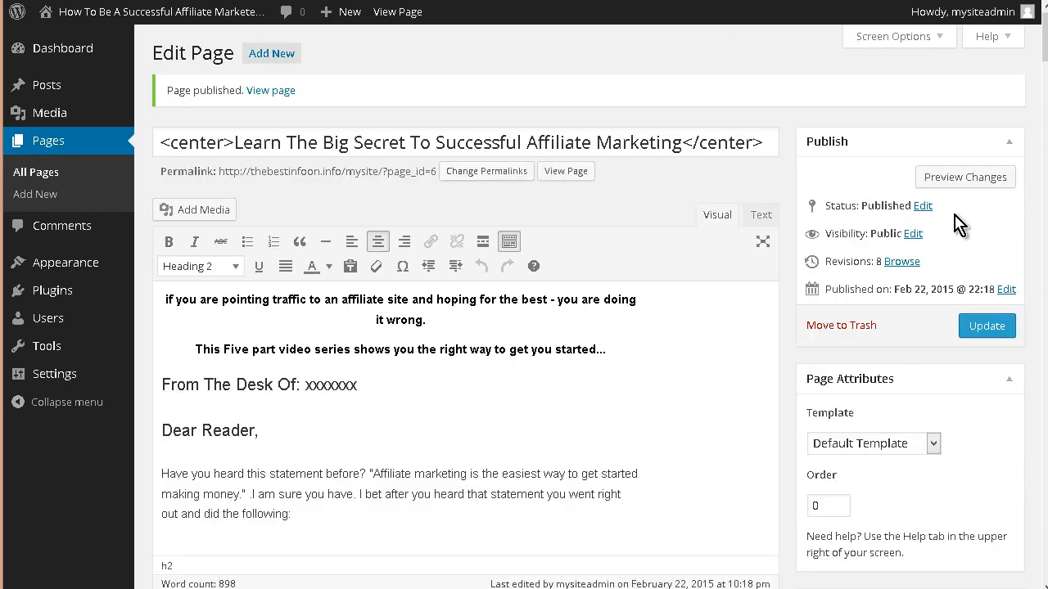
Look over the published page in the visual editor down to the $27 package's order image and rights text.
scroll(813, 171, "down", 10)
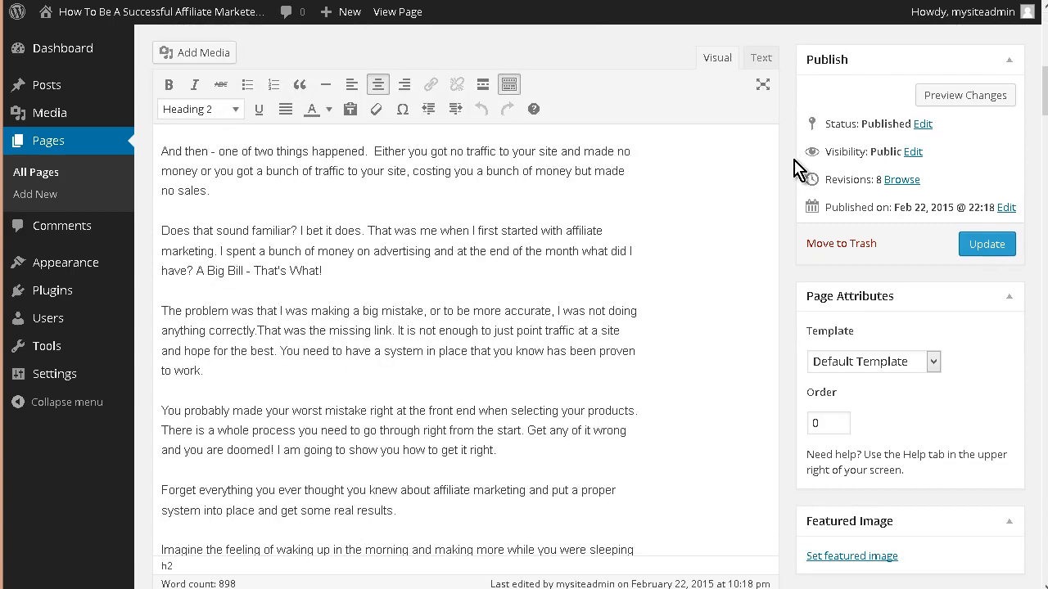
scroll(790, 163, "down", 10)
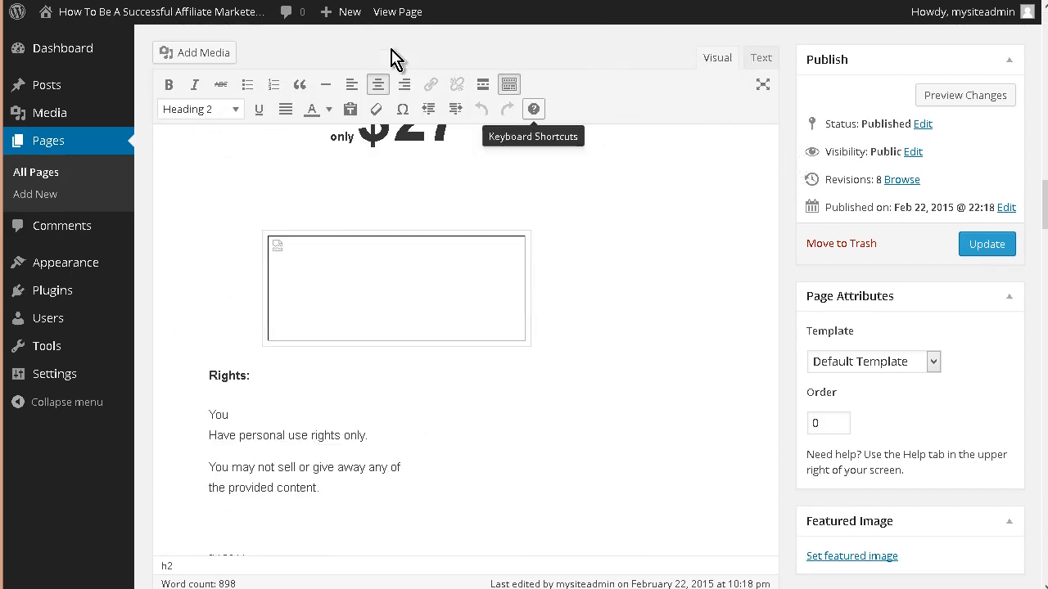
left_click(468, 309)
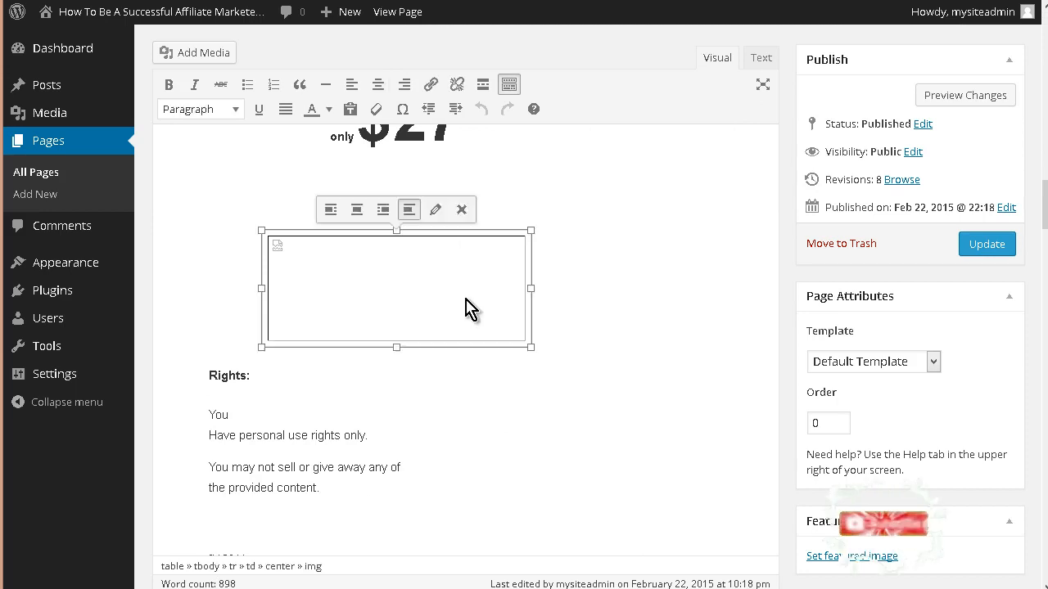
scroll(247, 127, "up", 1)
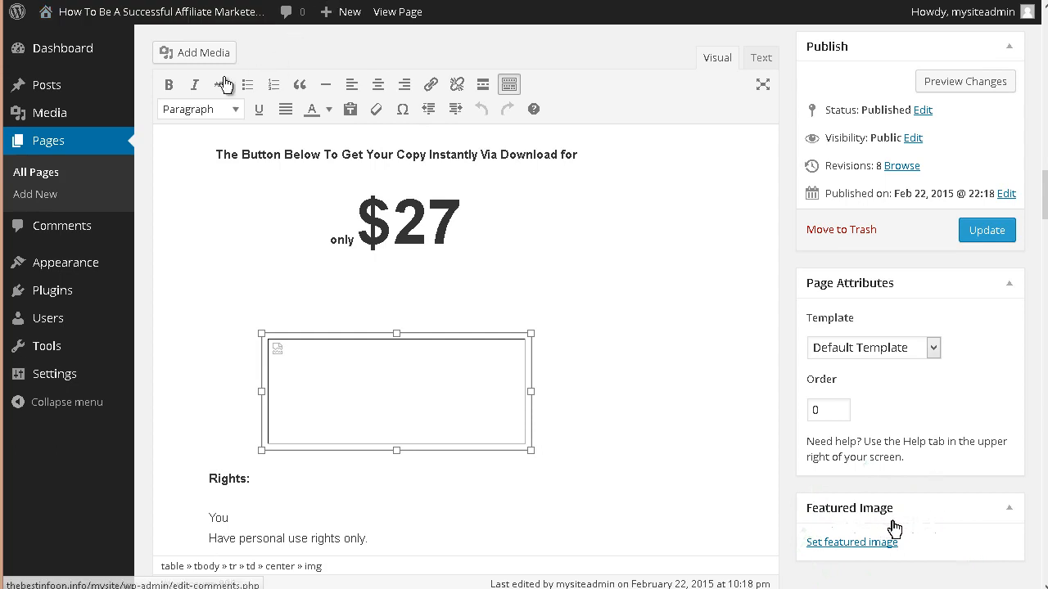
scroll(121, 305, "down", 1)
scroll(120, 305, "down", 2)
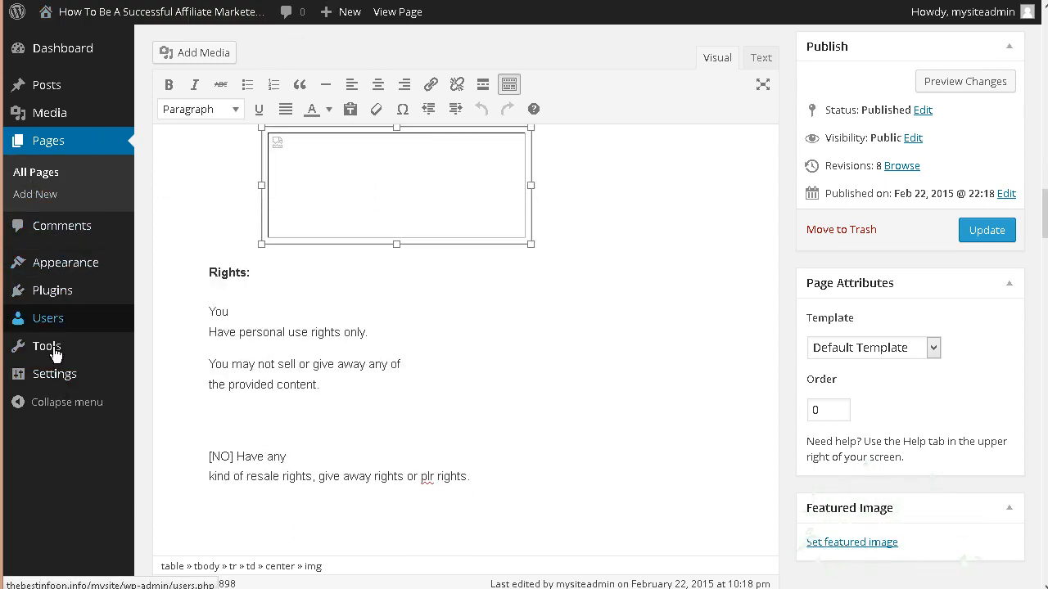
In the reading settings, make "<center>Learn The Big Secret To Successful Affiliate Marketing</center>" the static front page and save.
mouse_move(57, 383)
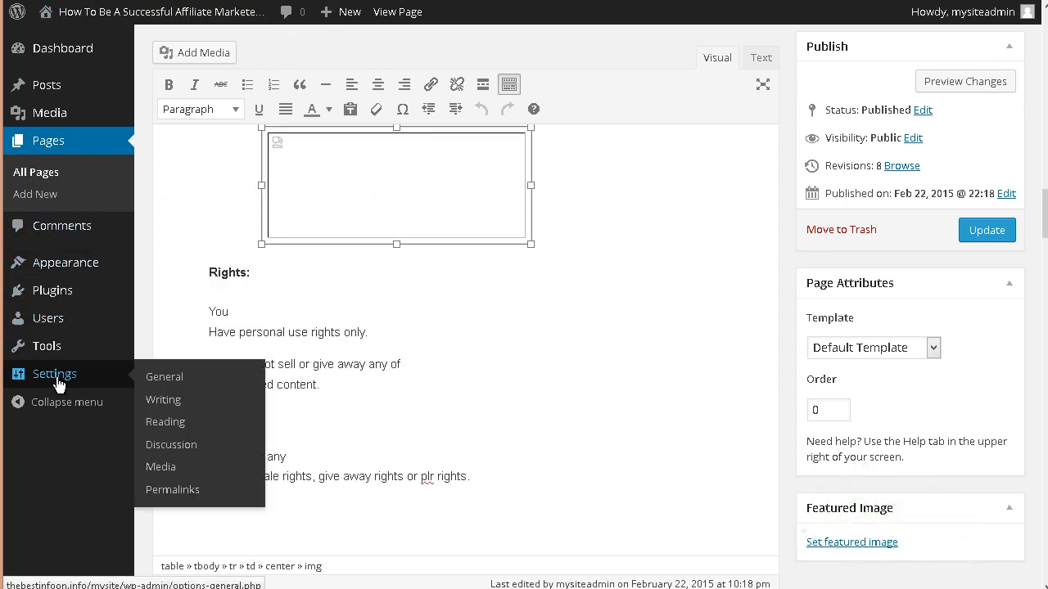
left_click(170, 428)
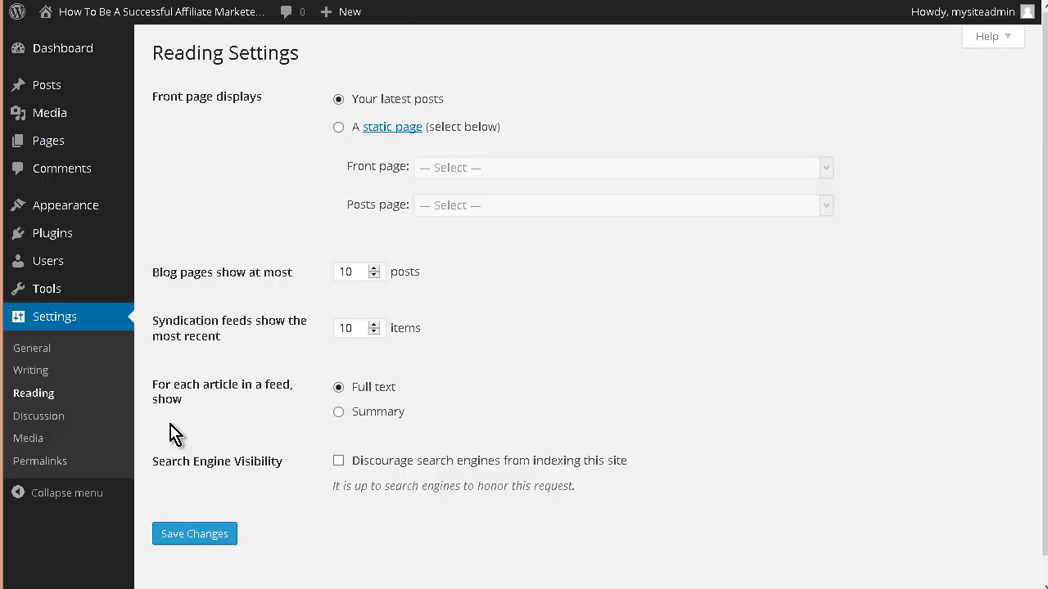
left_click(339, 128)
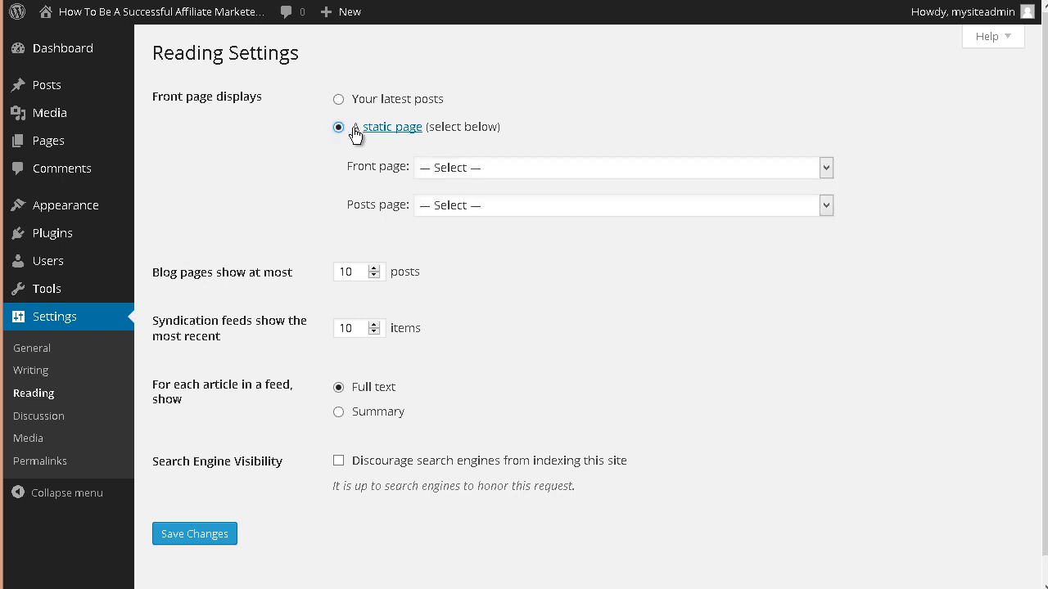
left_click(454, 167)
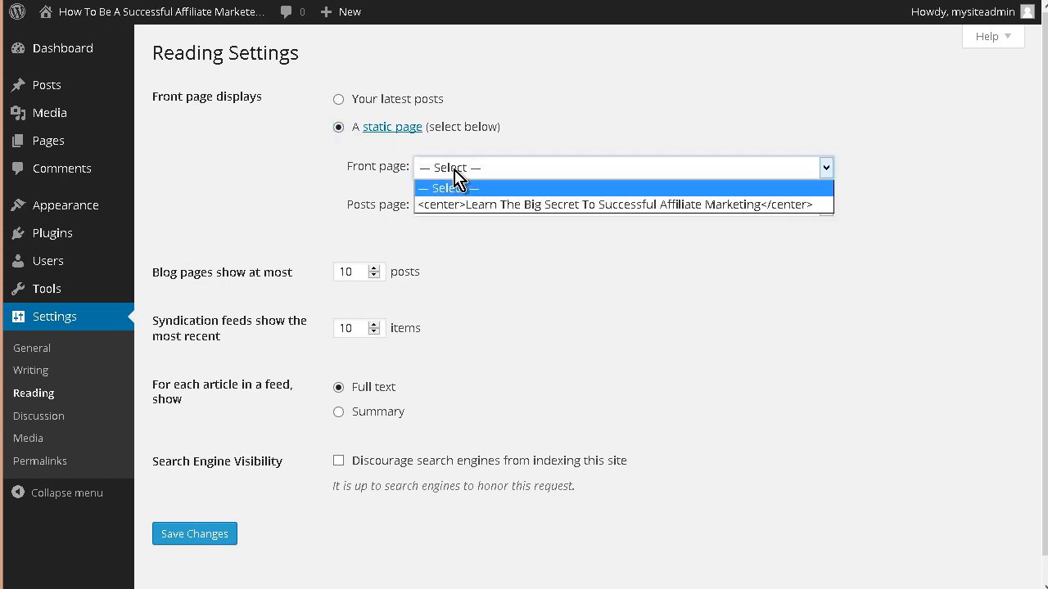
left_click(491, 205)
left_click(544, 302)
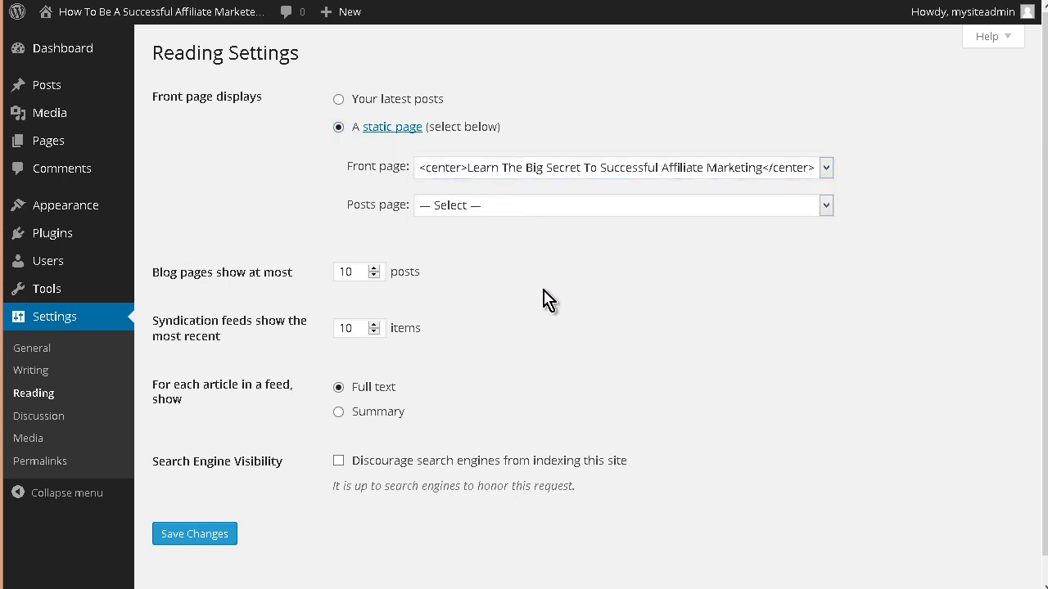
scroll(540, 300, "down", 2)
left_click(198, 510)
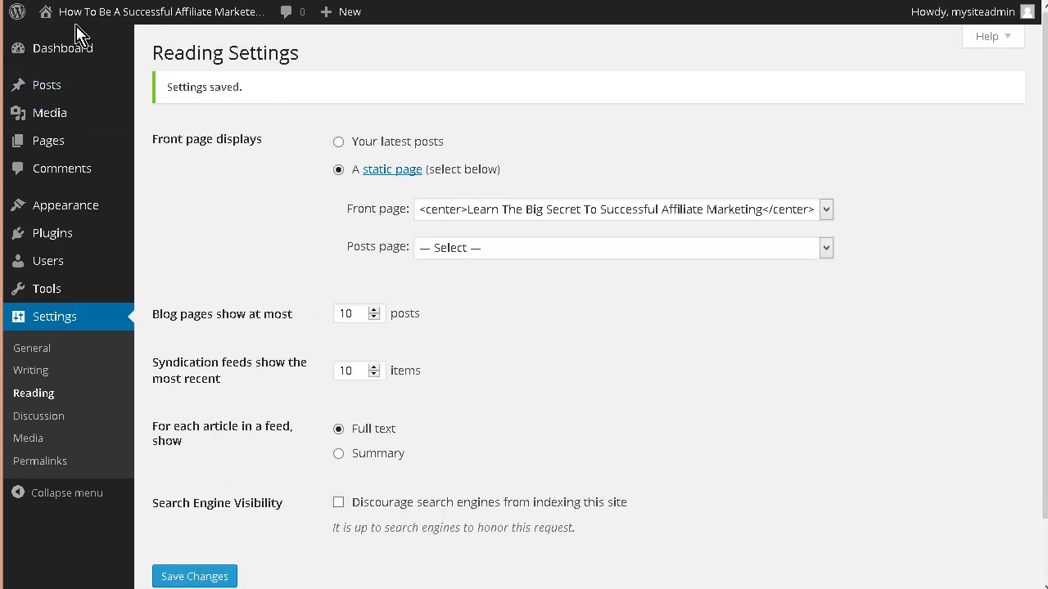
Open the live site's front page and examine the sales text, package boxes and order images through to the PLR version.
mouse_move(74, 16)
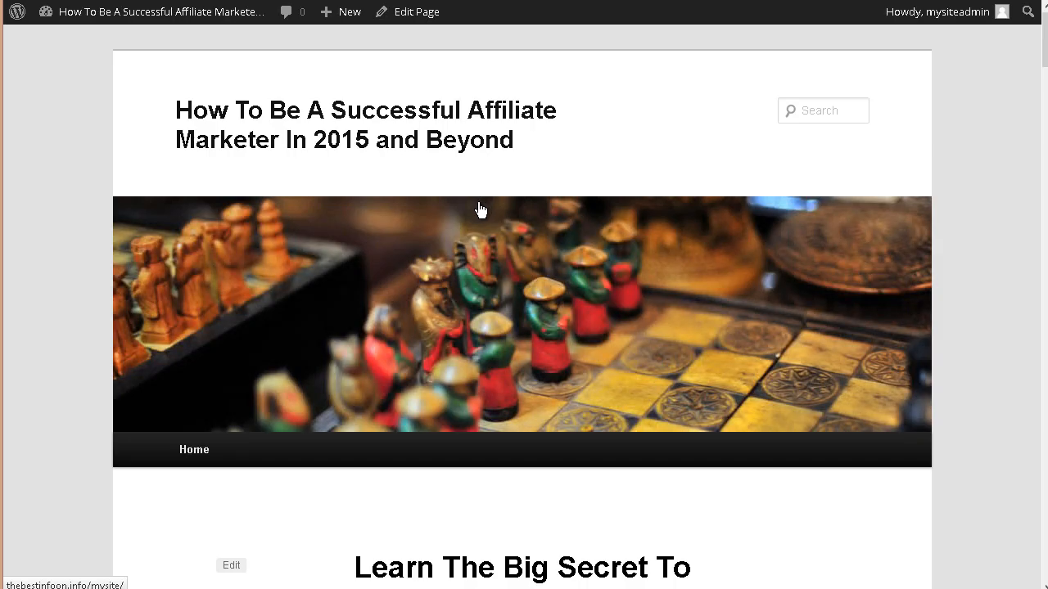
scroll(481, 210, "down", 15)
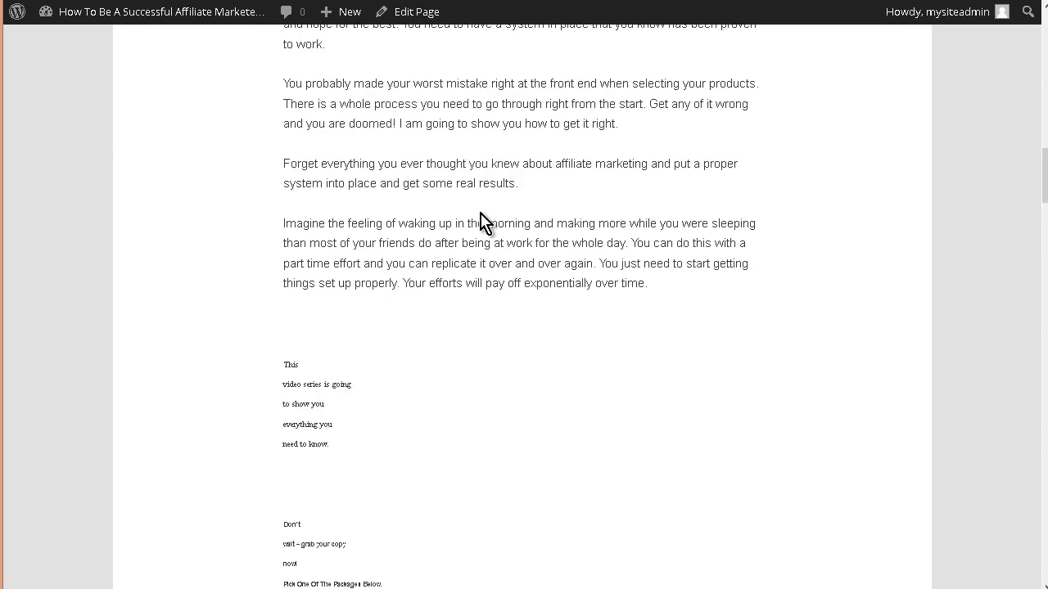
scroll(480, 212, "down", 4)
scroll(433, 208, "down", 1)
scroll(421, 210, "up", 4)
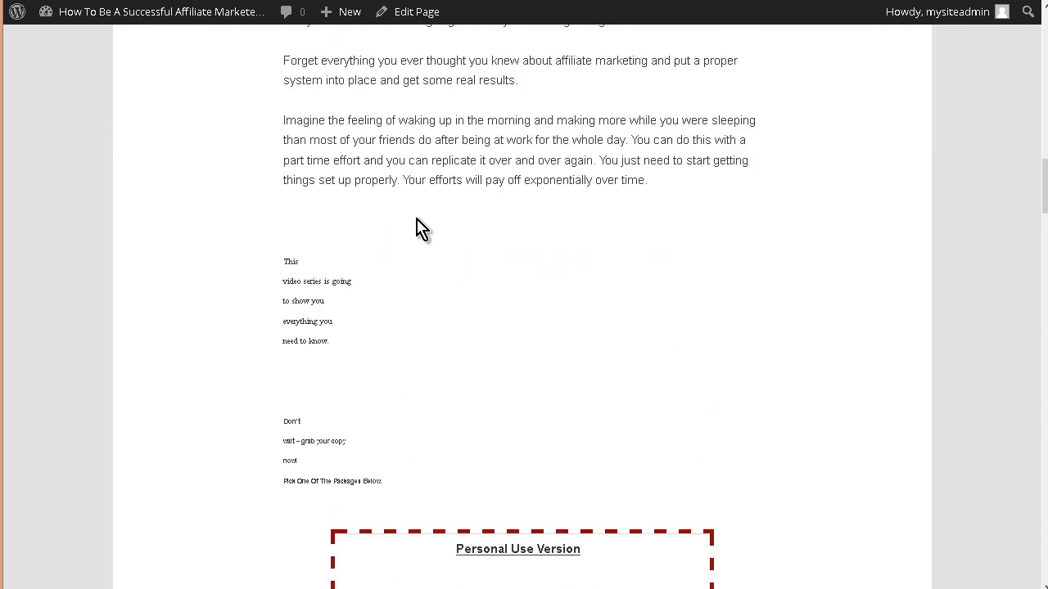
scroll(343, 278, "down", 1)
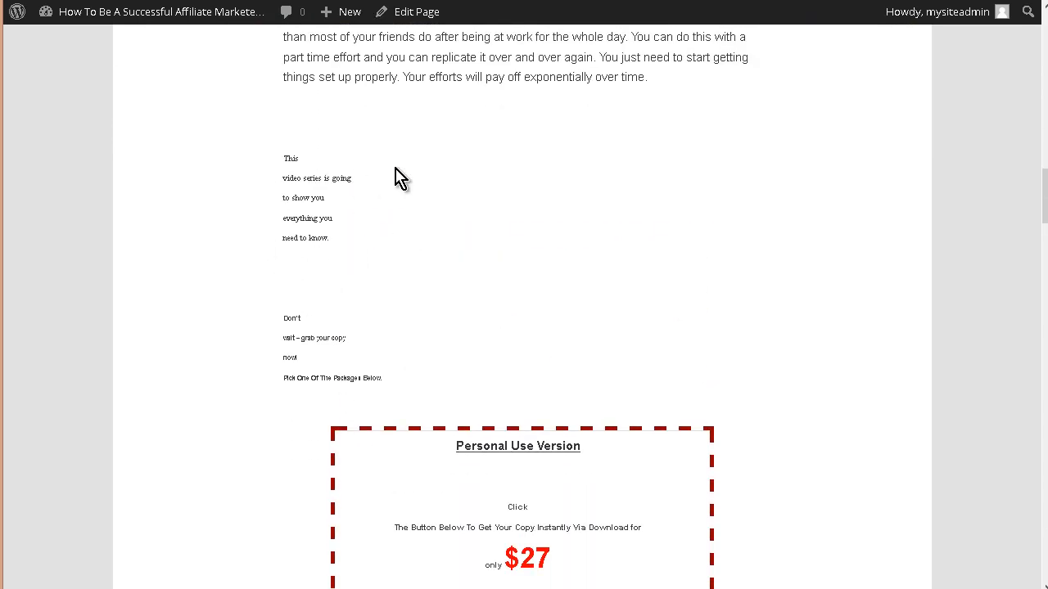
scroll(409, 188, "down", 3)
scroll(563, 309, "down", 2)
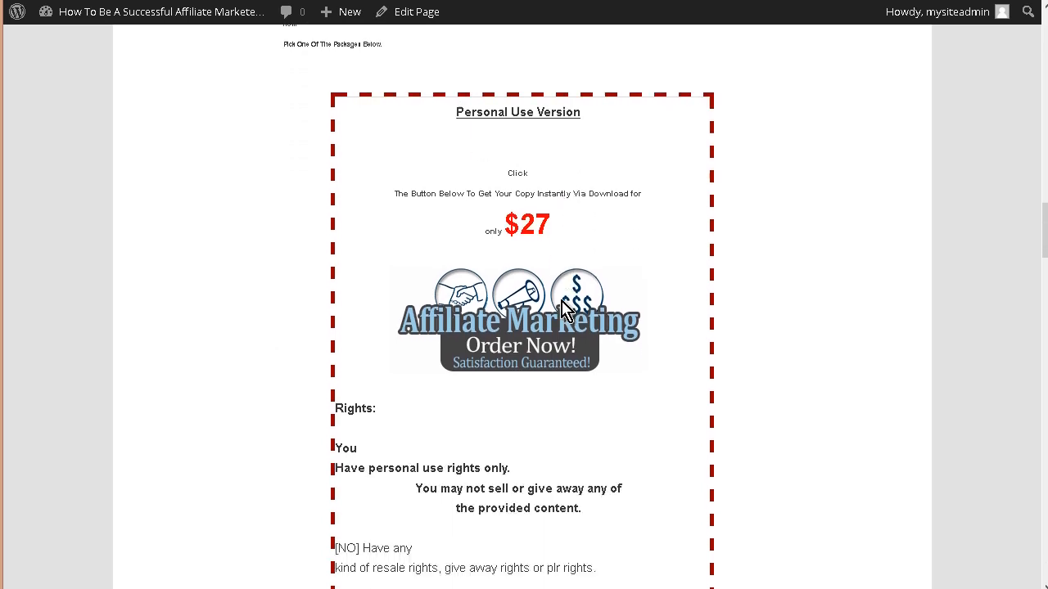
scroll(563, 309, "down", 8)
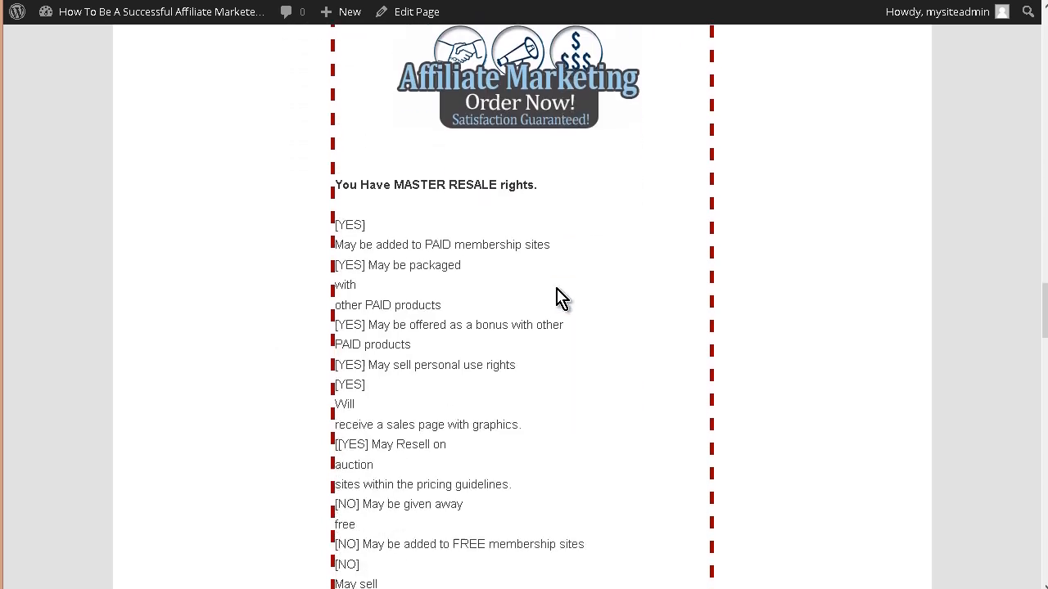
scroll(562, 298, "down", 9)
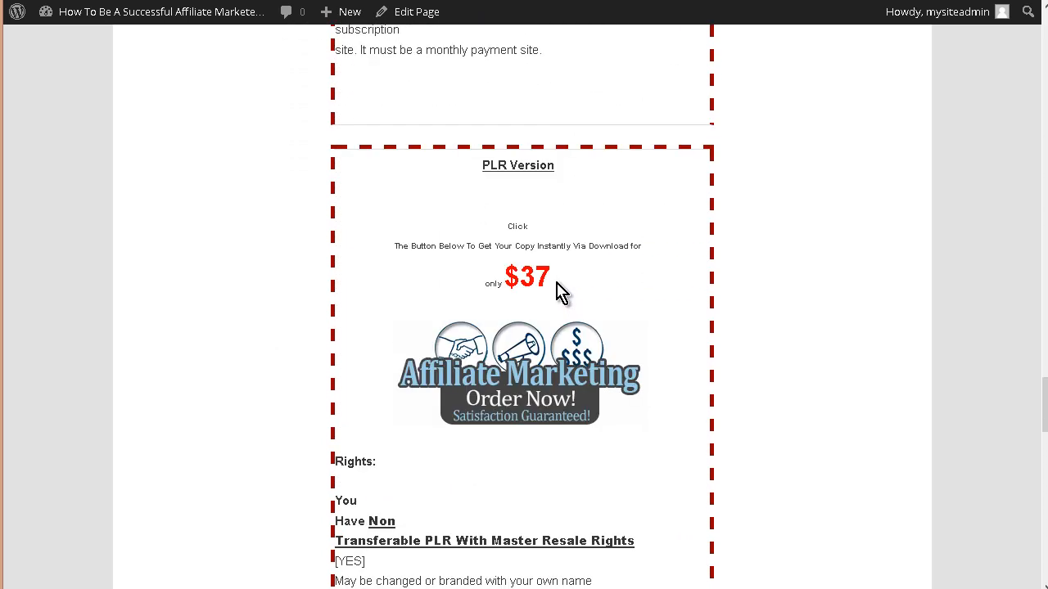
scroll(556, 292, "down", 10)
scroll(365, 266, "up", 20)
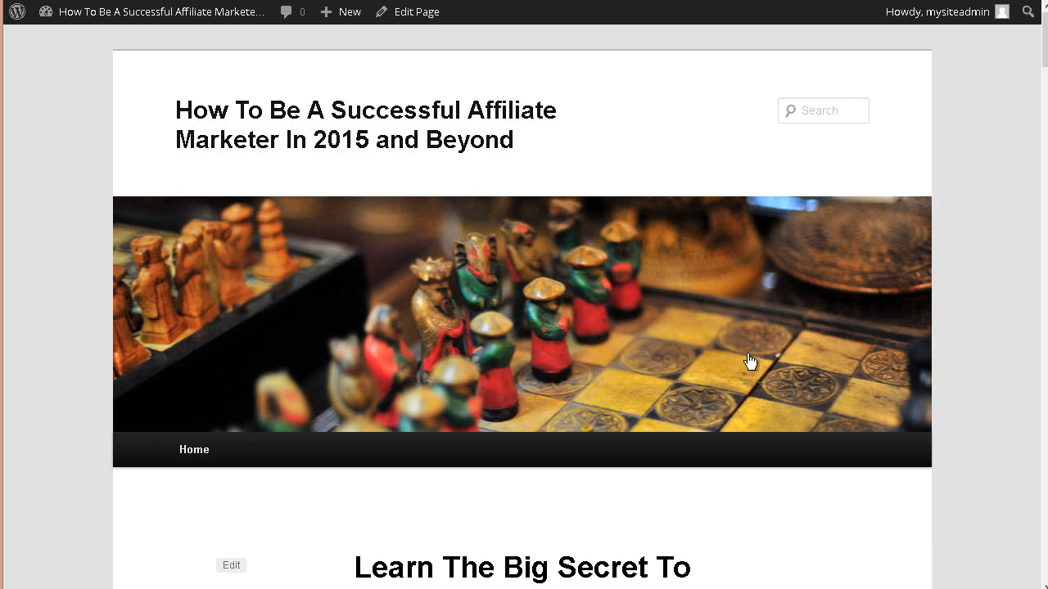
scroll(750, 361, "down", 4)
scroll(613, 311, "up", 4)
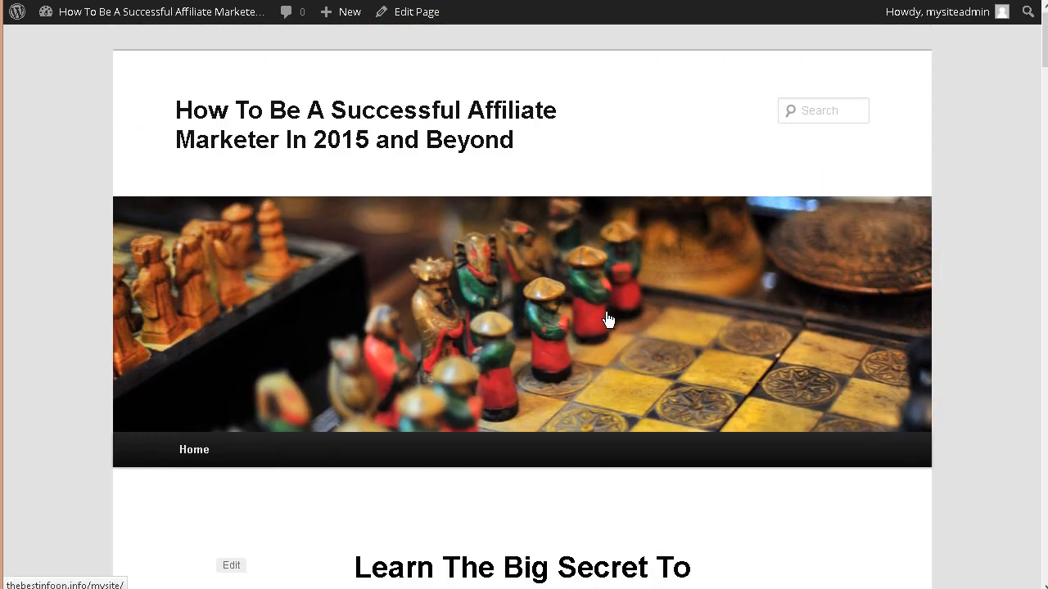